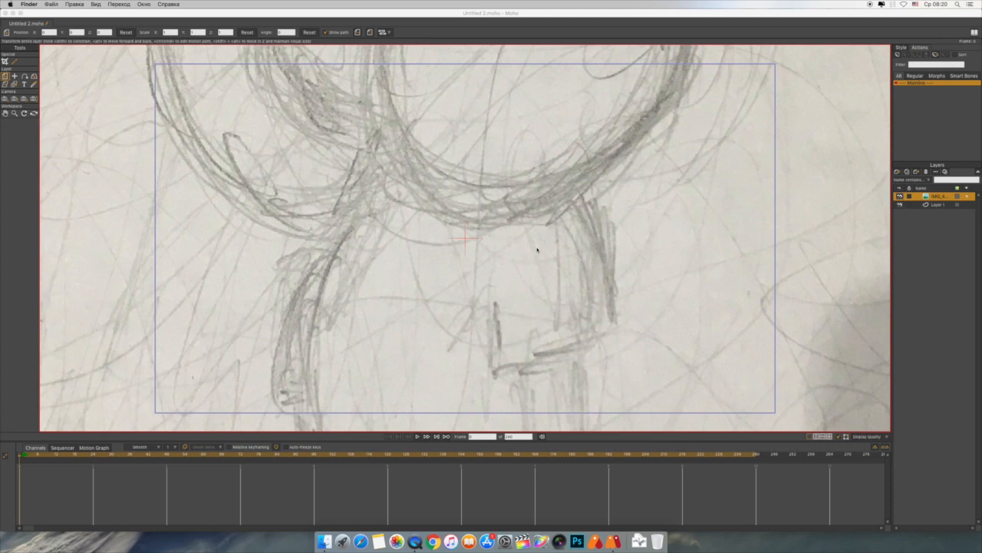
Scale the sketch image layer down uniformly until its width matches the camera frame.
left_click(565, 138)
scroll(569, 234, "down", 5)
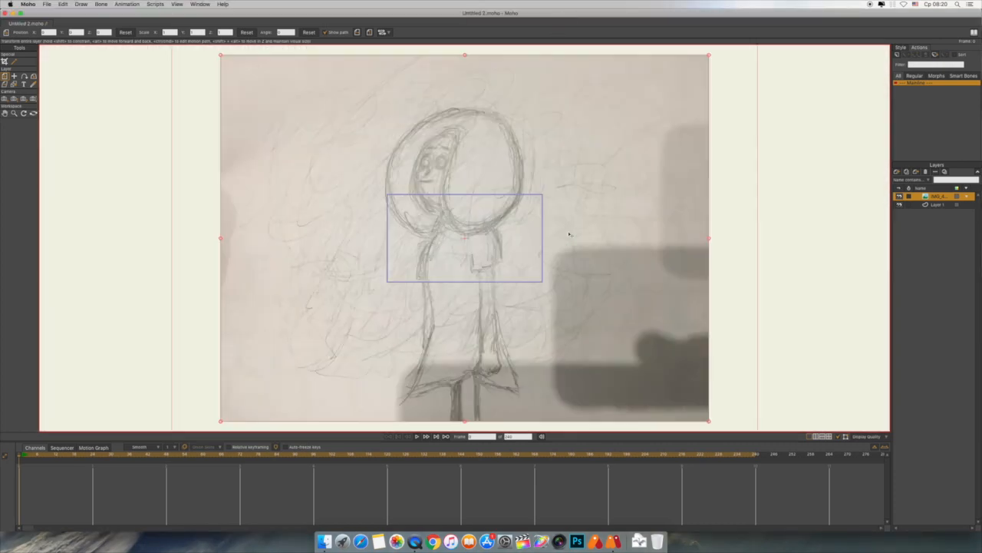
left_click_drag(710, 55, 570, 199)
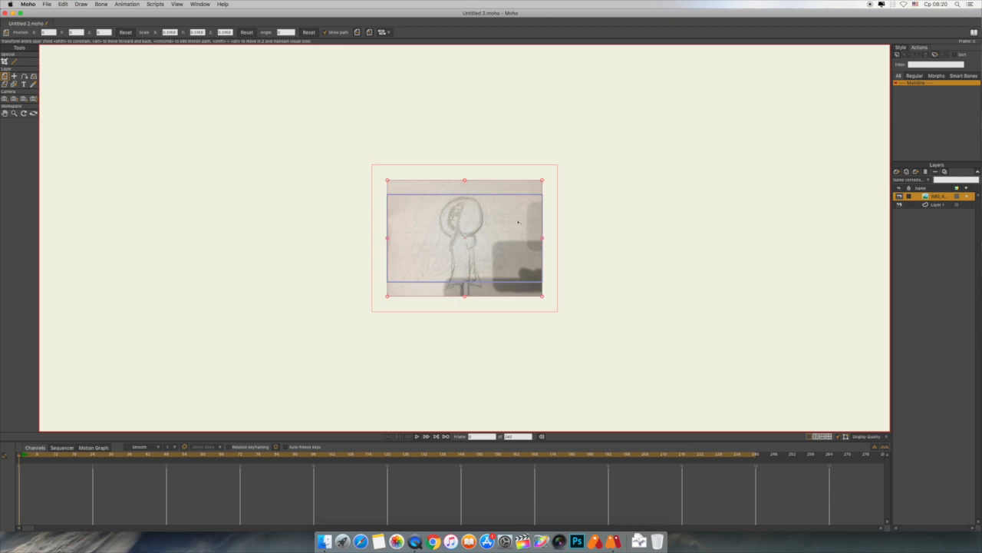
Move the vector layer Layer 1 above the sketch image and rename it Golova.
scroll(518, 222, "up", 6)
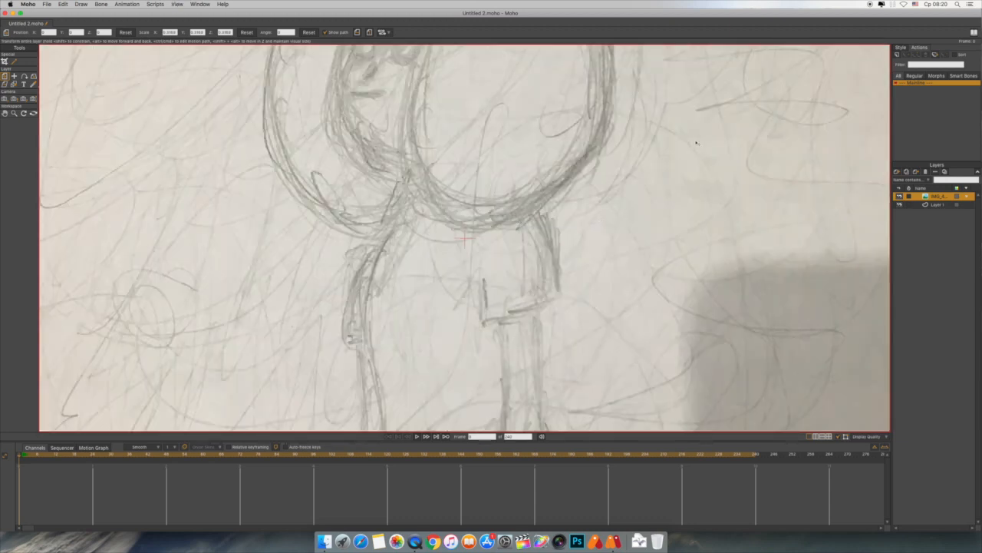
scroll(697, 142, "up", 10)
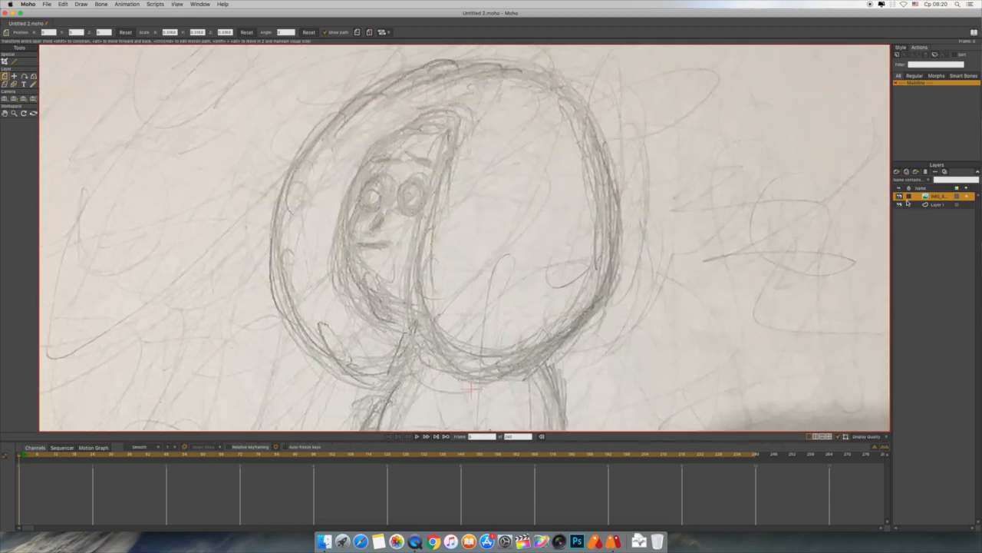
left_click_drag(943, 205, 942, 199)
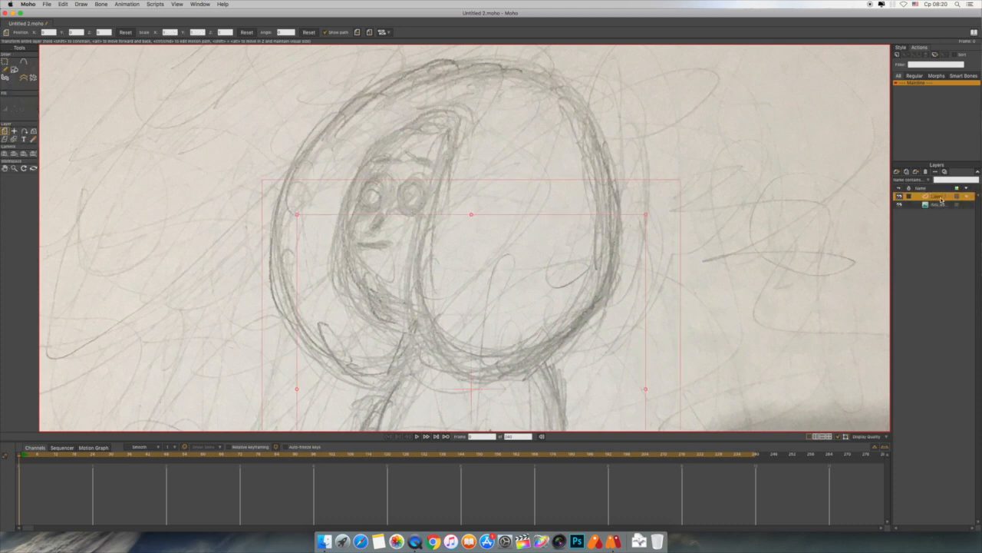
double_click(941, 197)
type("Lolova")
key("Return")
Trace the hood around the character's head with Add Point, following the outer contour and face opening as one closed shape.
left_click(24, 61)
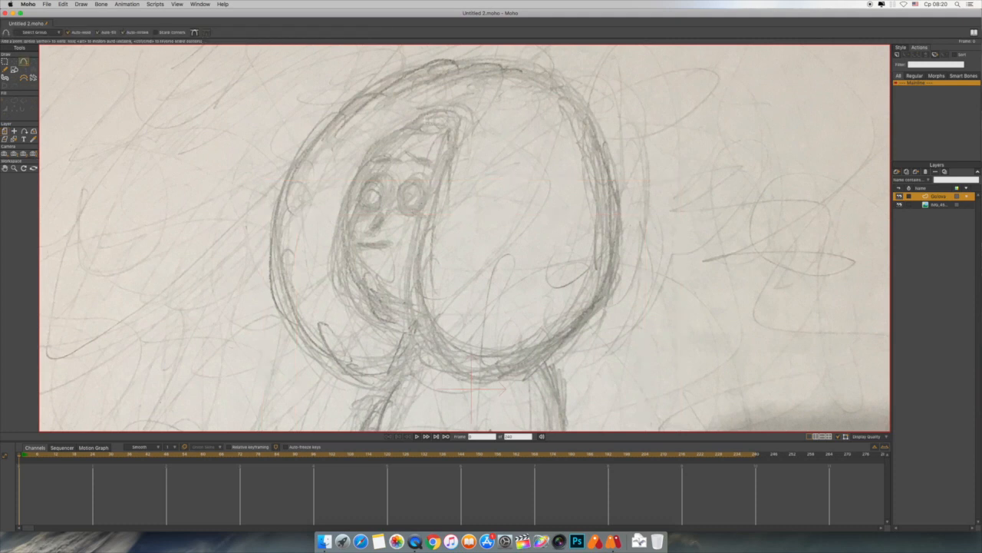
left_click_drag(421, 121, 453, 147)
left_click_drag(434, 193, 427, 222)
left_click_drag(420, 296, 447, 350)
left_click_drag(592, 309, 617, 208)
left_click_drag(456, 63, 399, 69)
left_click_drag(273, 224, 276, 303)
scroll(346, 270, "up", 1)
left_click_drag(346, 270, 340, 220)
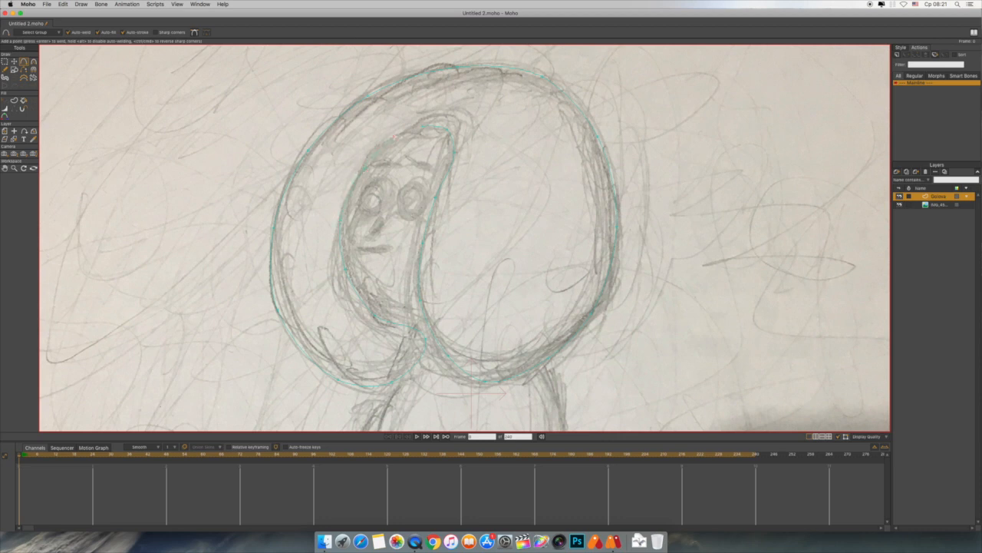
left_click(422, 125)
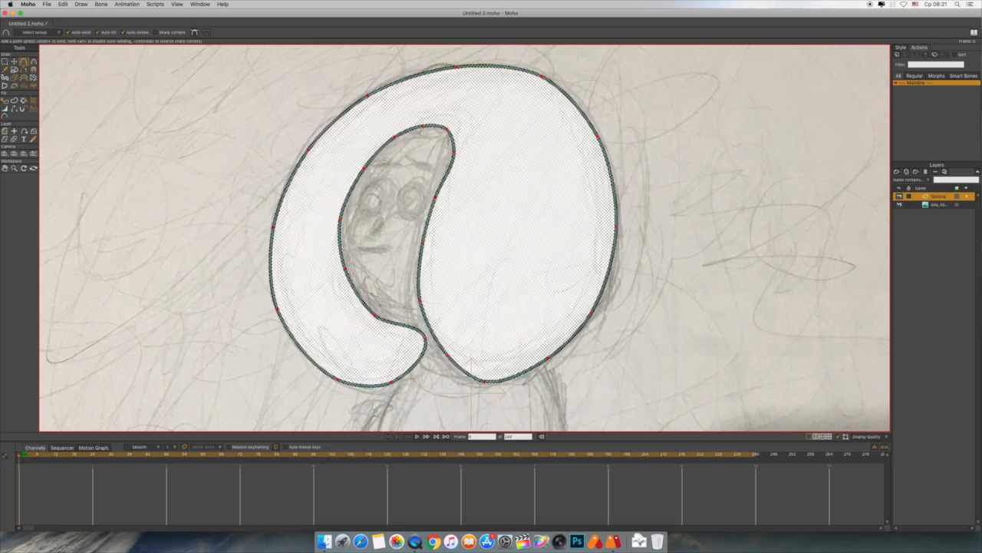
Deselect the traced points and sharpen the curvature at the hood's pointed tip beside the chin.
left_click(14, 62)
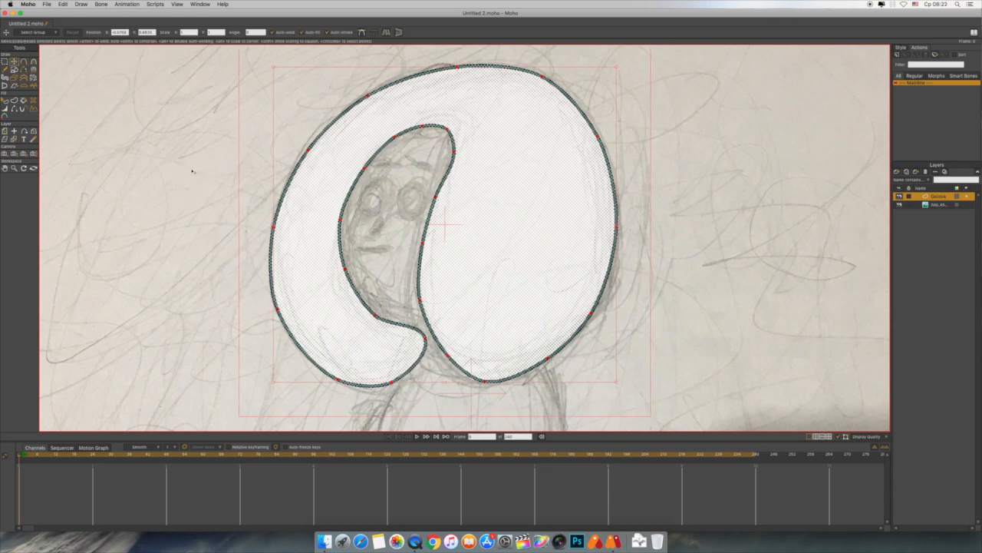
left_click(181, 168)
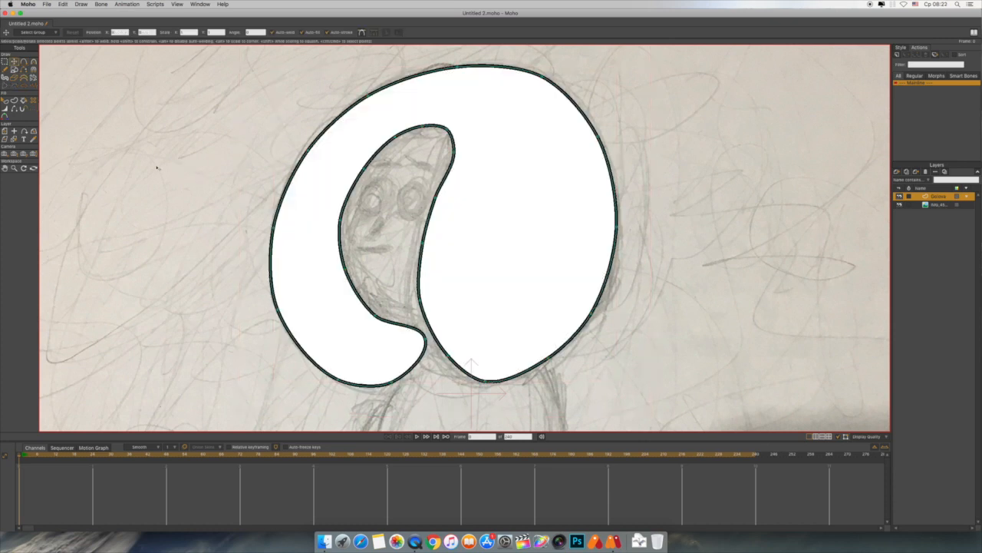
left_click(33, 61)
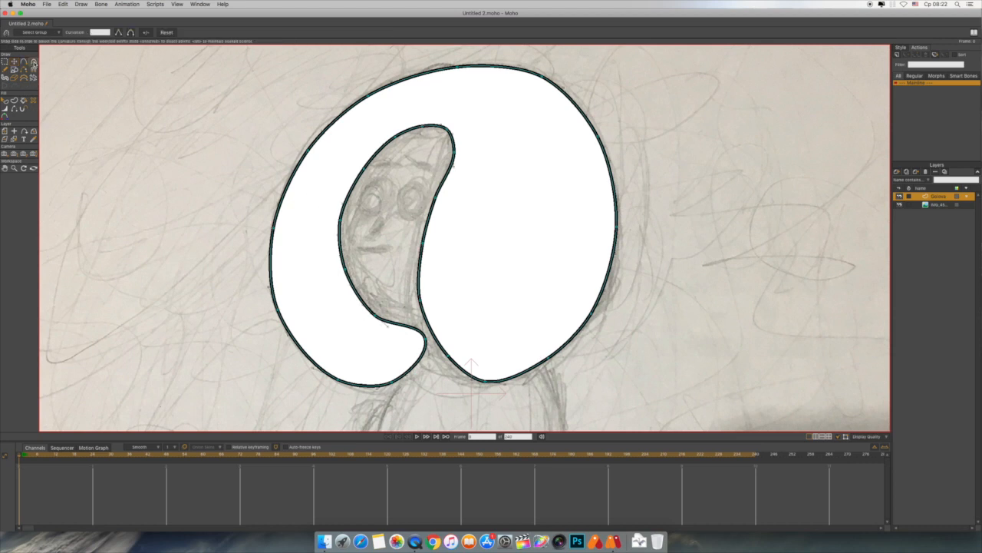
left_click_drag(424, 338, 314, 350)
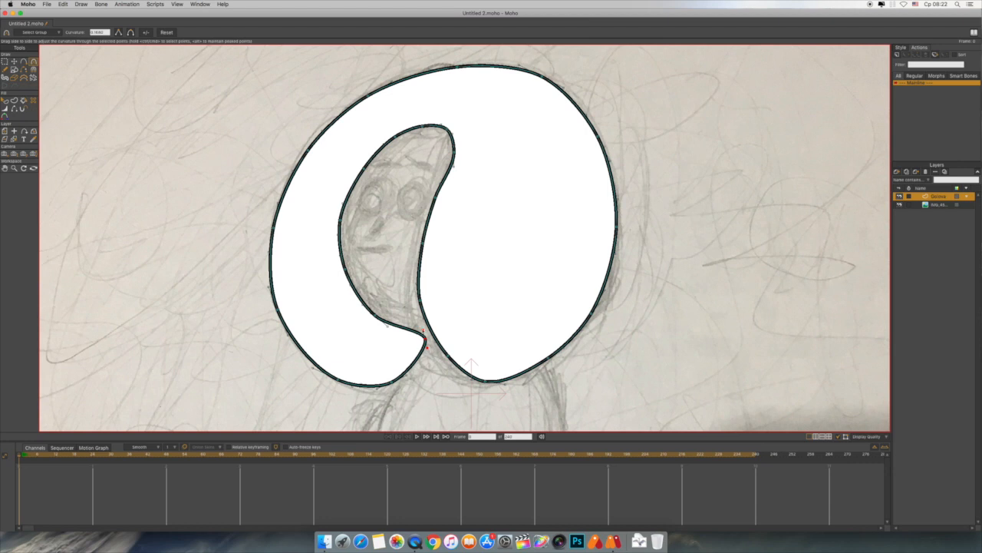
left_click_drag(423, 330, 417, 333)
Adjust individual points along the hood's outer contour and face opening to fit the outline to the sketch.
left_click(14, 65)
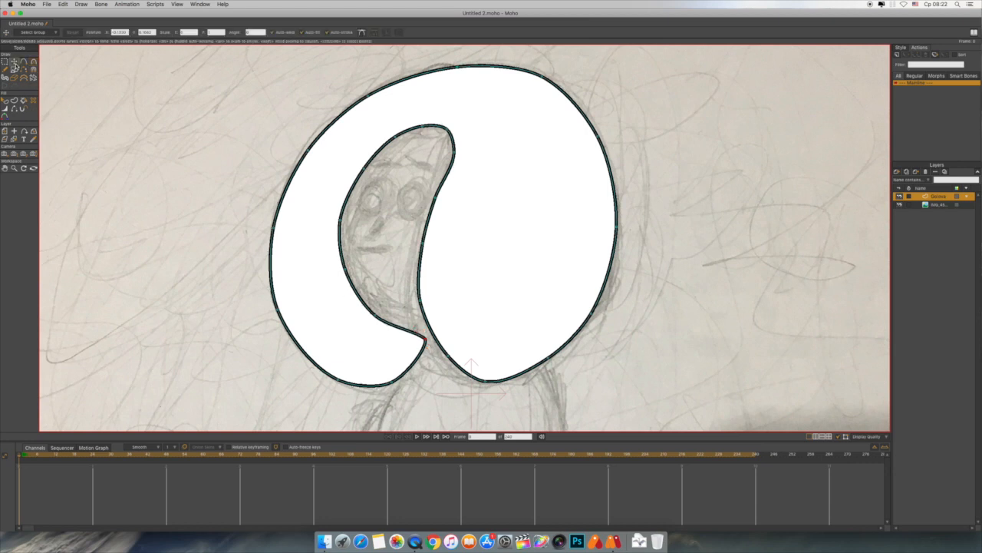
left_click(279, 319)
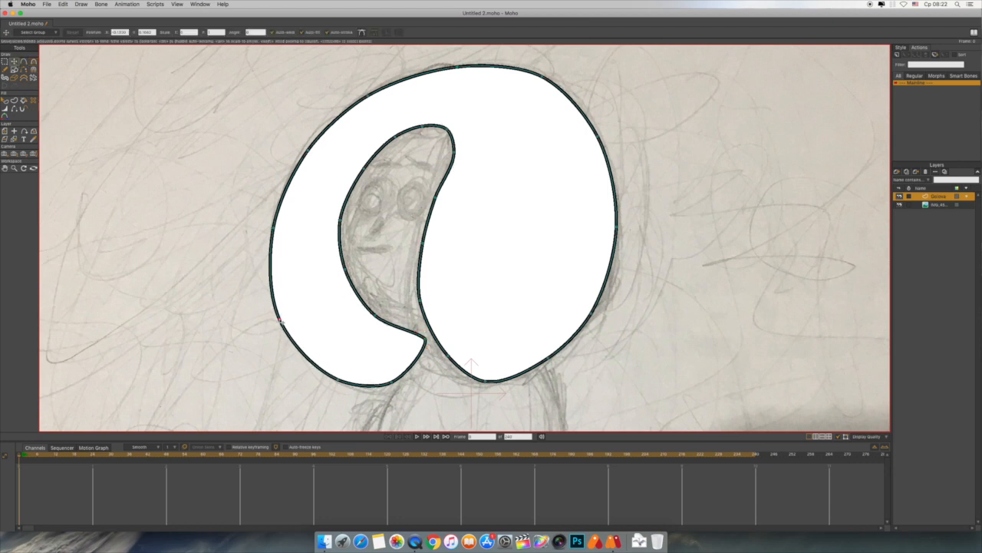
left_click(369, 94)
left_click(457, 68)
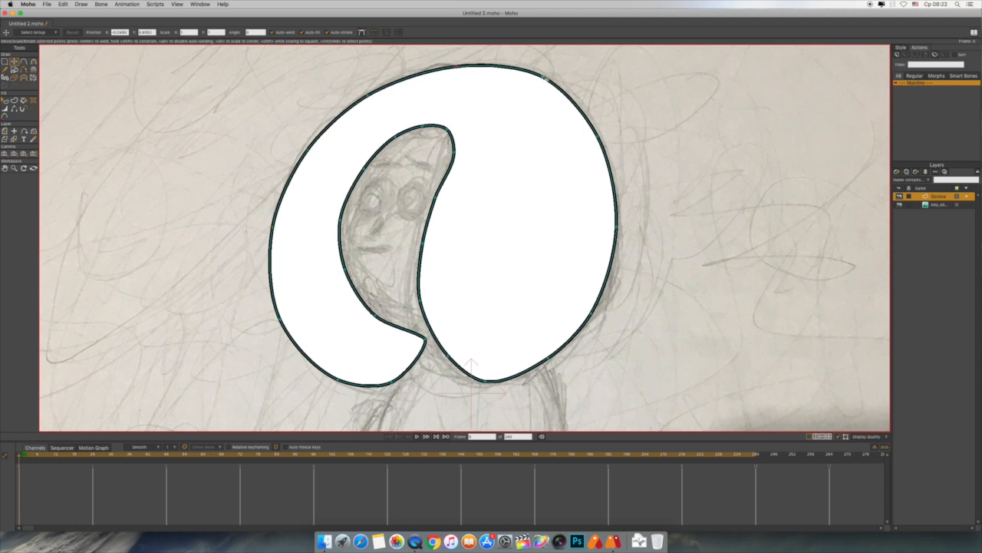
left_click(541, 77)
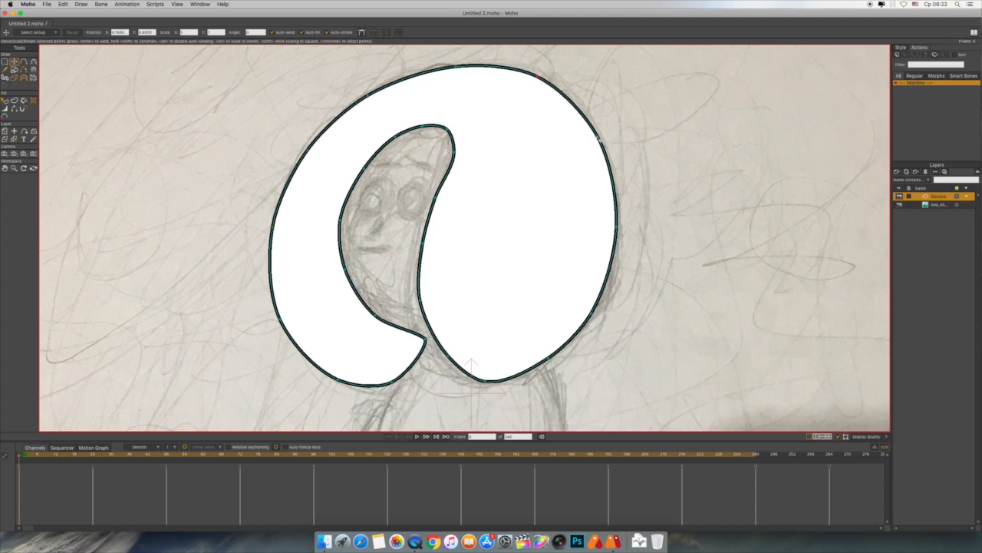
left_click(616, 227)
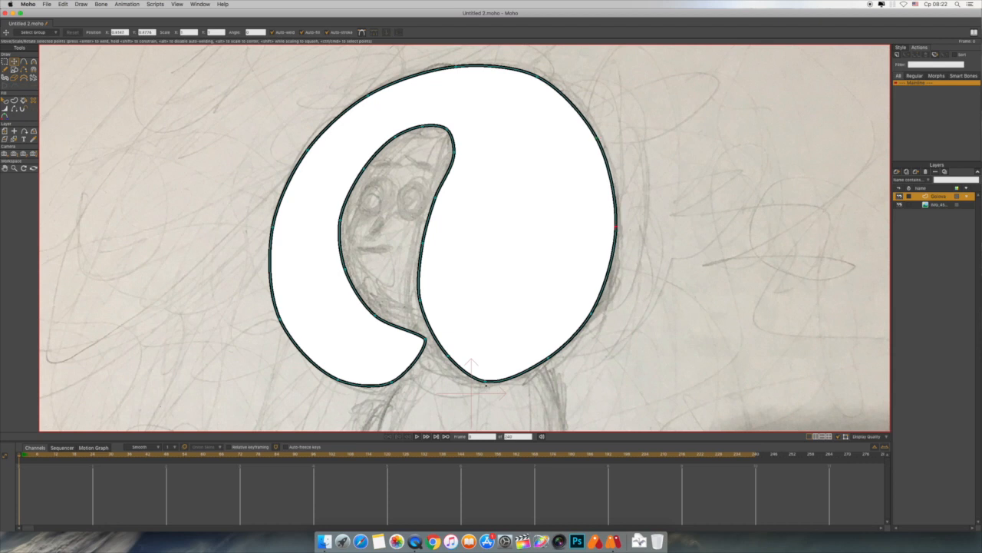
left_click(549, 359)
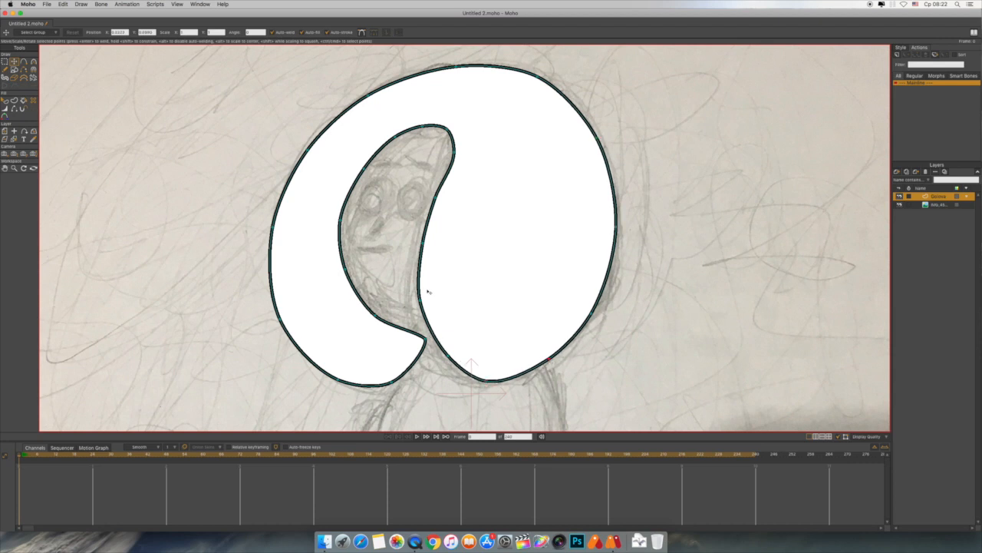
left_click(422, 243)
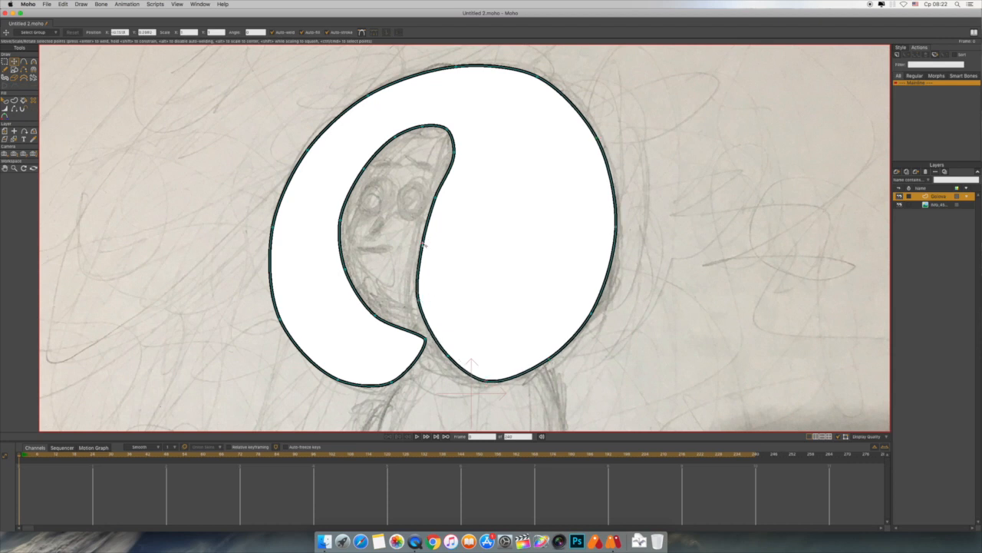
left_click(440, 195)
left_click(446, 131)
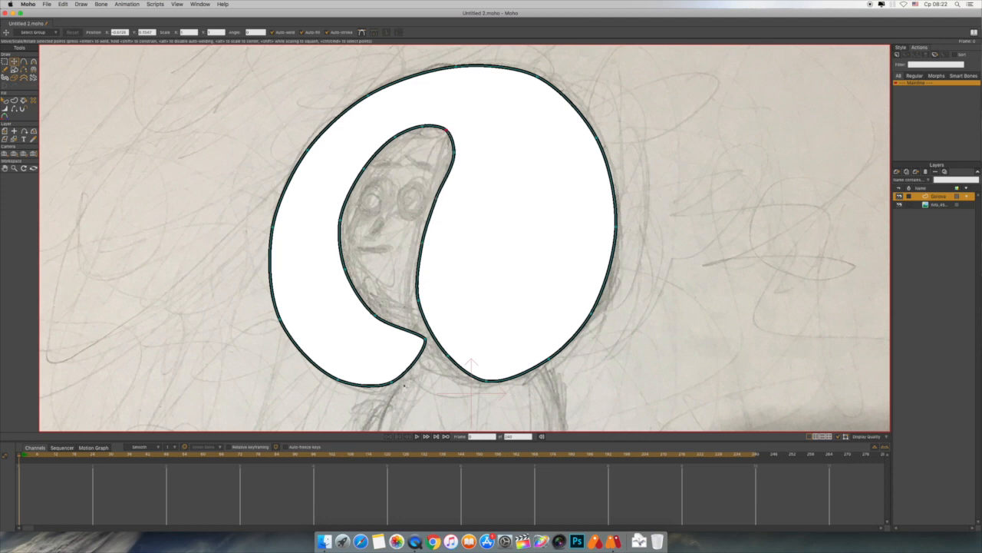
left_click(392, 382)
Select the hood shape and set its fill to a medium blue.
left_click(901, 46)
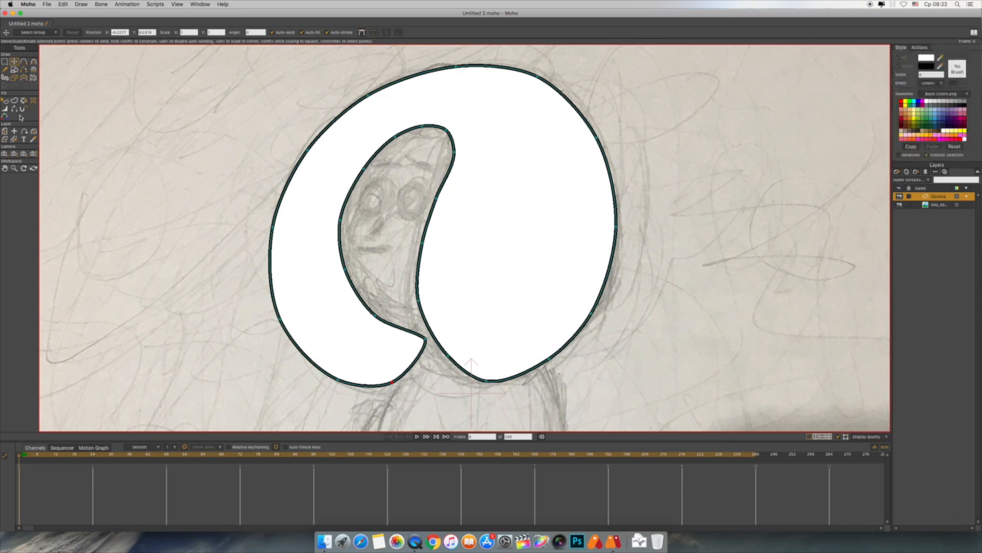
left_click(4, 101)
left_click(523, 237)
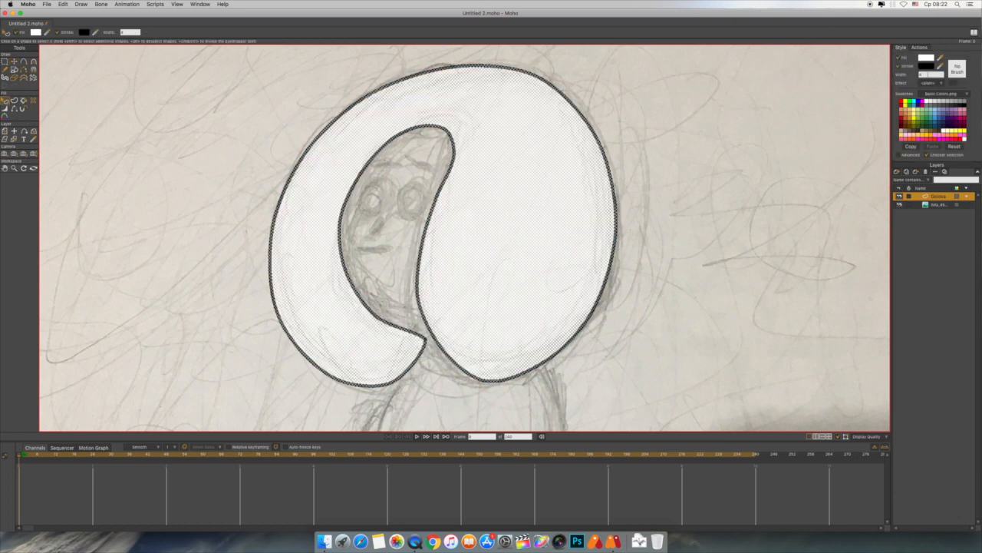
left_click(927, 58)
left_click(709, 254)
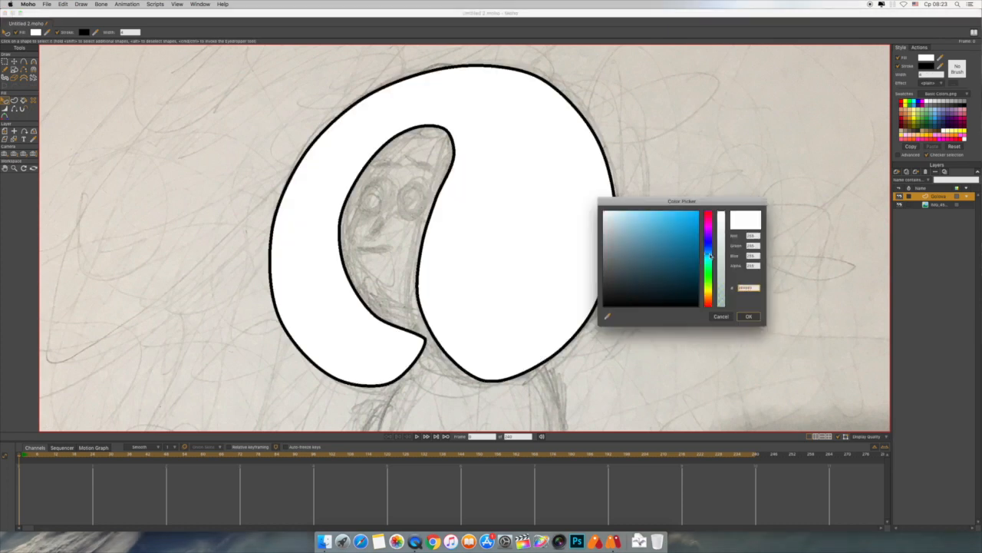
left_click(673, 236)
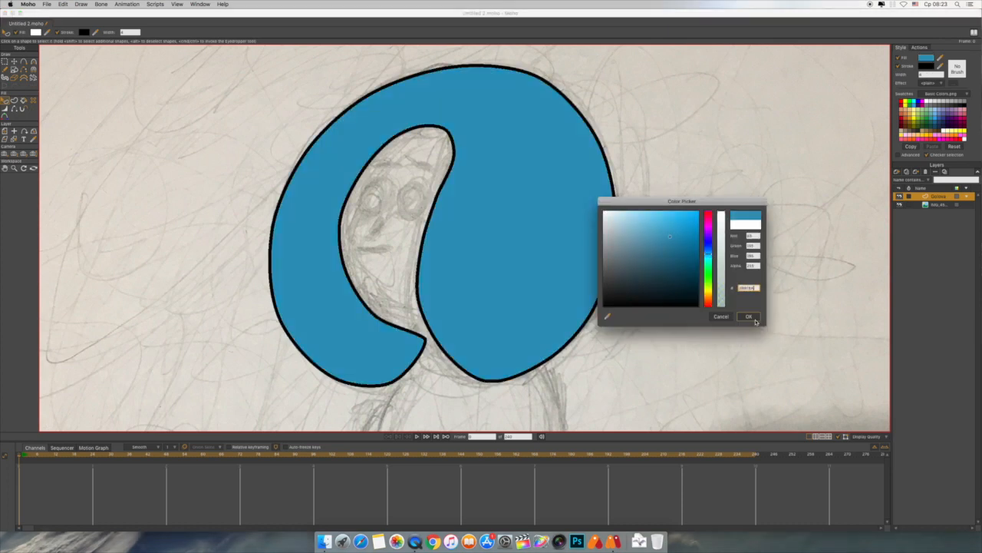
mouse_move(724, 218)
left_mouse_down()
mouse_move(723, 230)
mouse_move(723, 212)
left_mouse_up()
left_click(667, 247)
left_click(677, 230)
left_click(749, 316)
Sample the hood's blue for its stroke colour and make the stroke slightly darker than the fill.
left_click(929, 67)
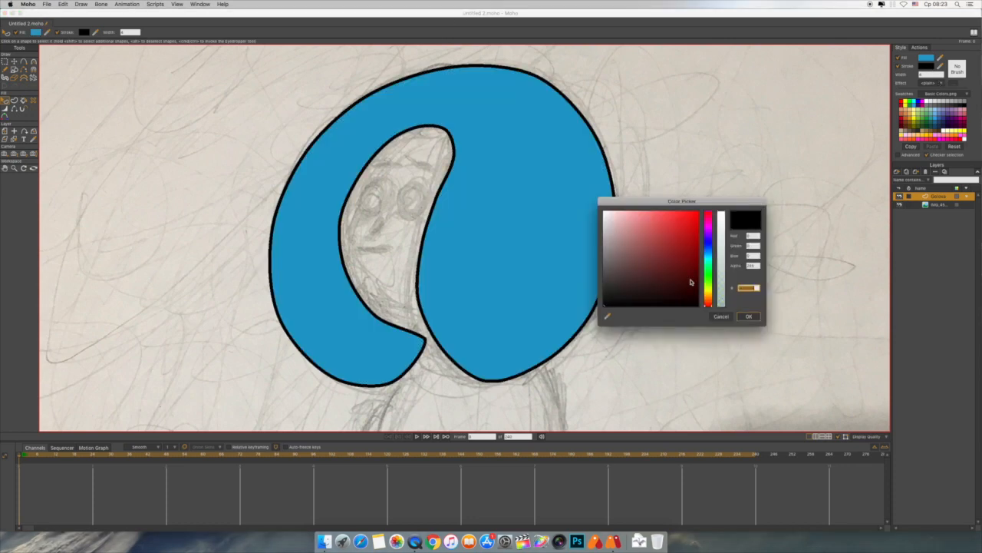
left_click(608, 316)
left_click(563, 292)
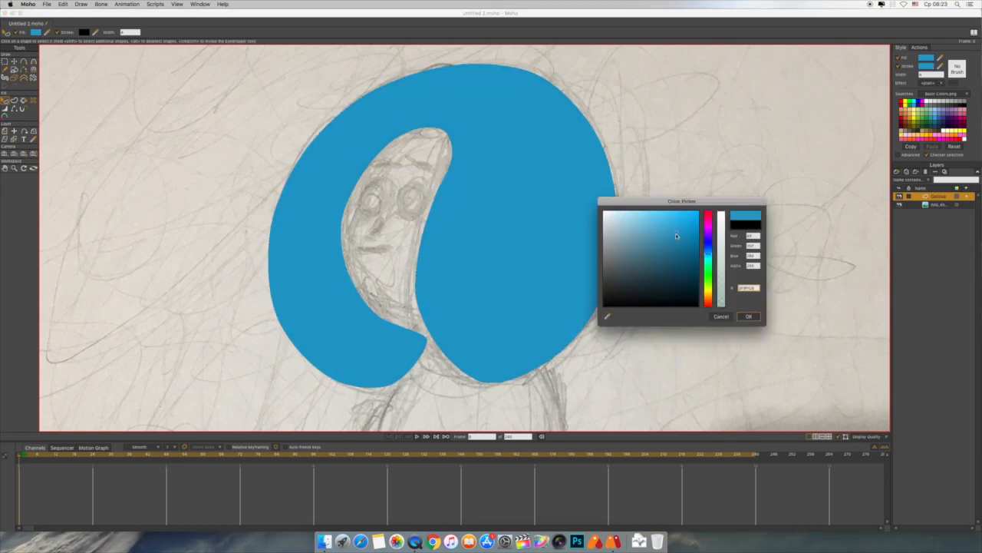
left_click(673, 238)
left_click(741, 317)
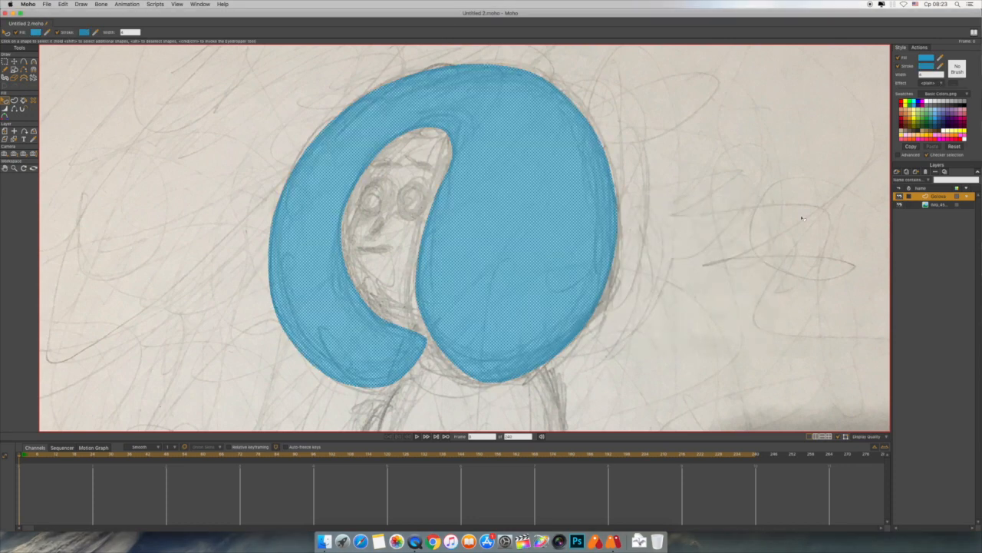
Trace the sketched nose and mouth as open curves with Add Point.
left_click(24, 61)
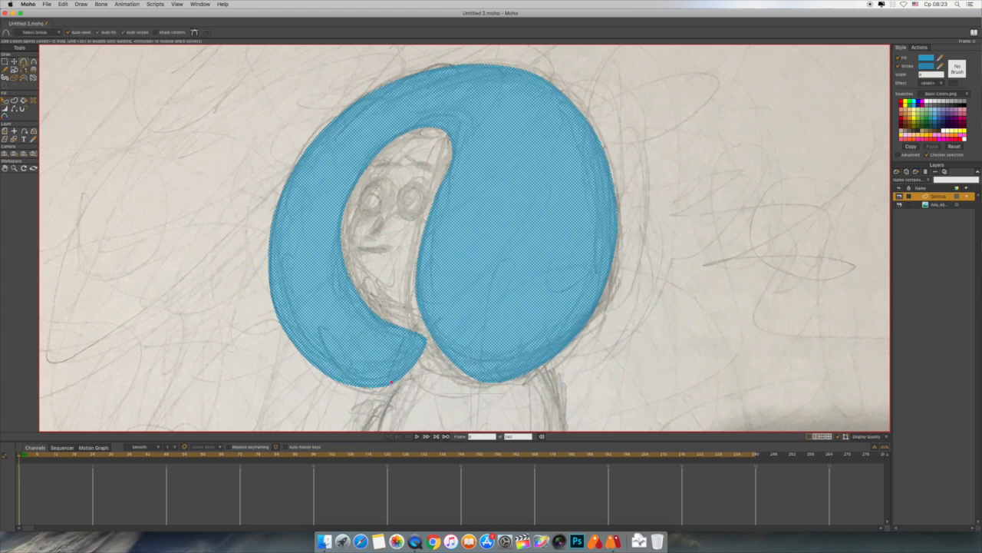
left_click_drag(381, 218, 377, 236)
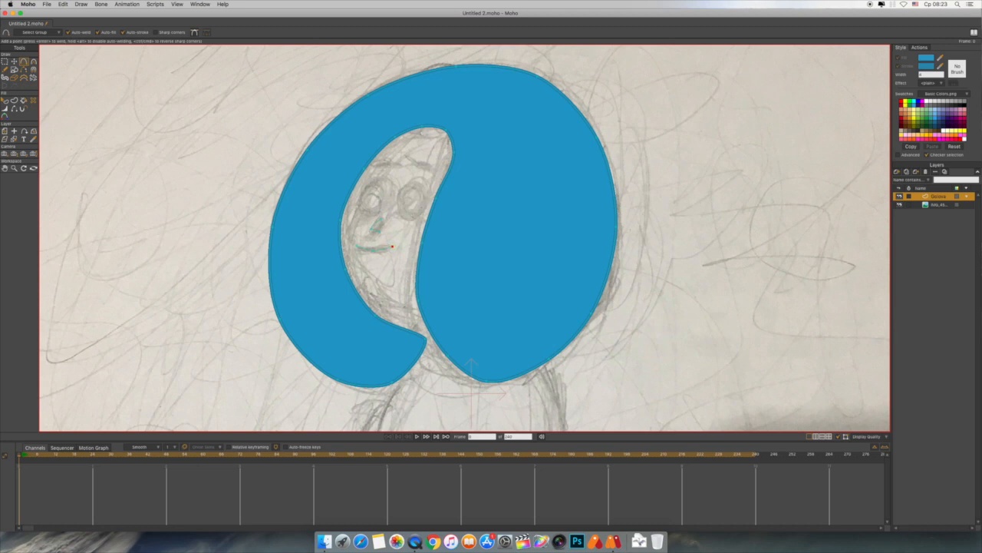
left_click(416, 542)
Trace the left eyebrow as an open curve and create a stroked shape from it.
scroll(465, 238, "up", 3)
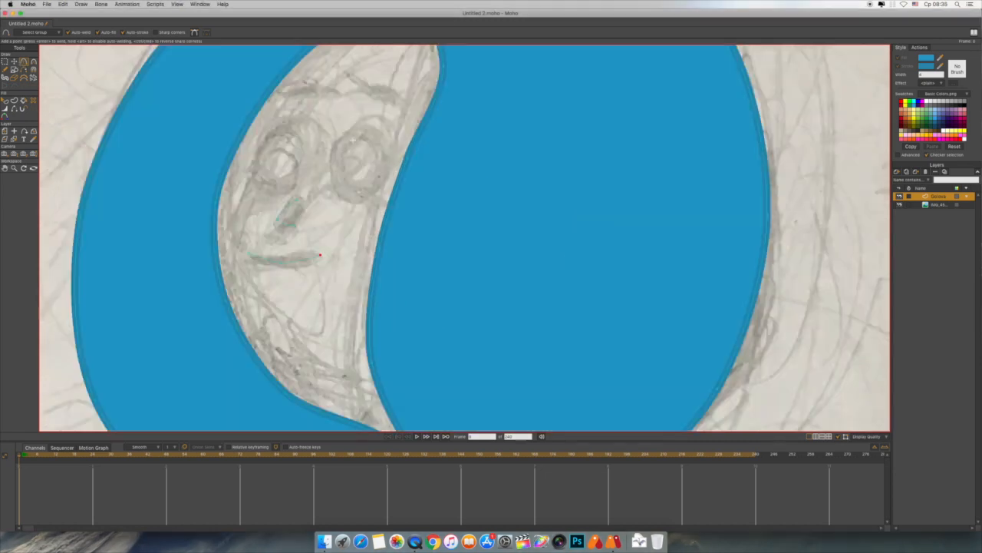
left_click_drag(315, 230, 367, 309)
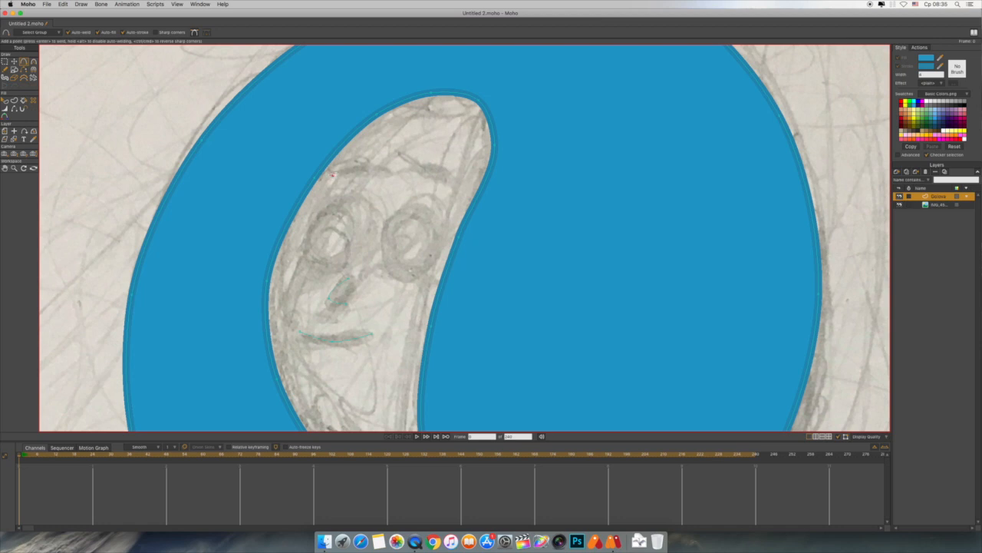
left_click_drag(332, 175, 354, 168)
left_click(14, 99)
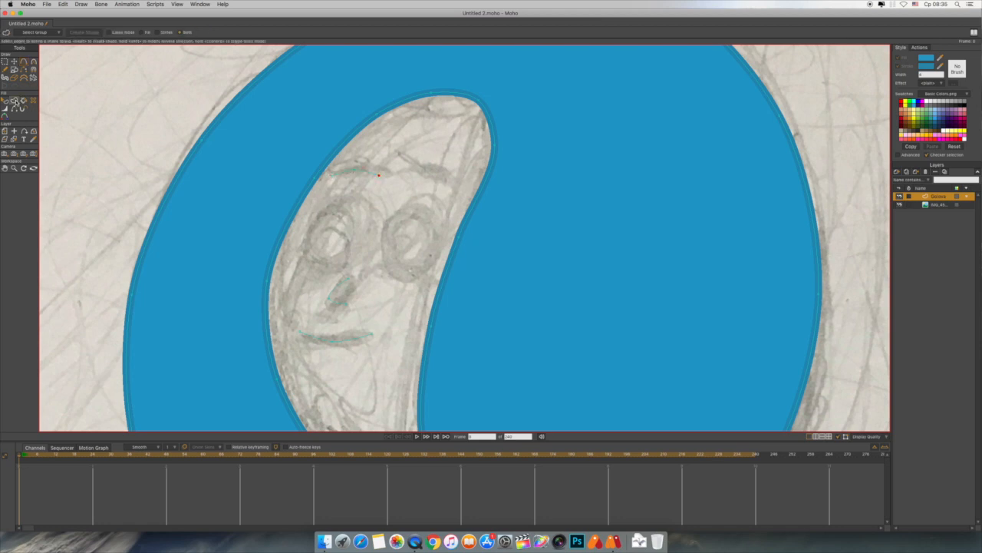
key("space")
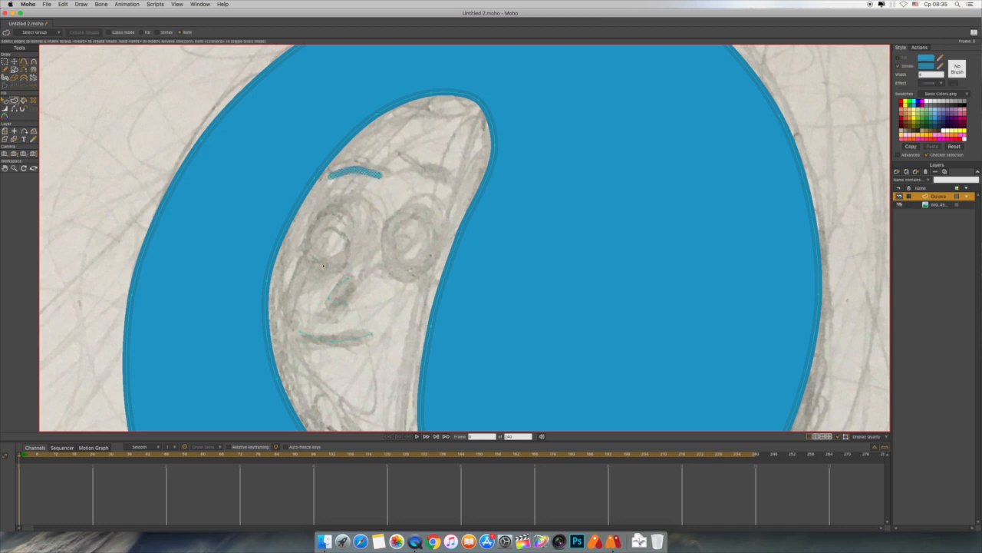
Set the left eyebrow's stroke colour to black.
left_click(929, 67)
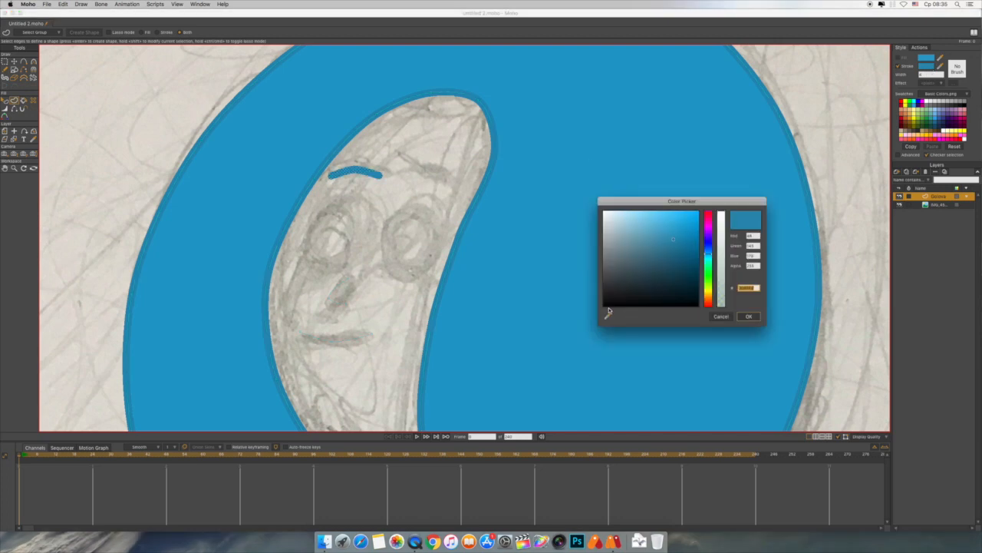
left_click(604, 306)
left_click(751, 316)
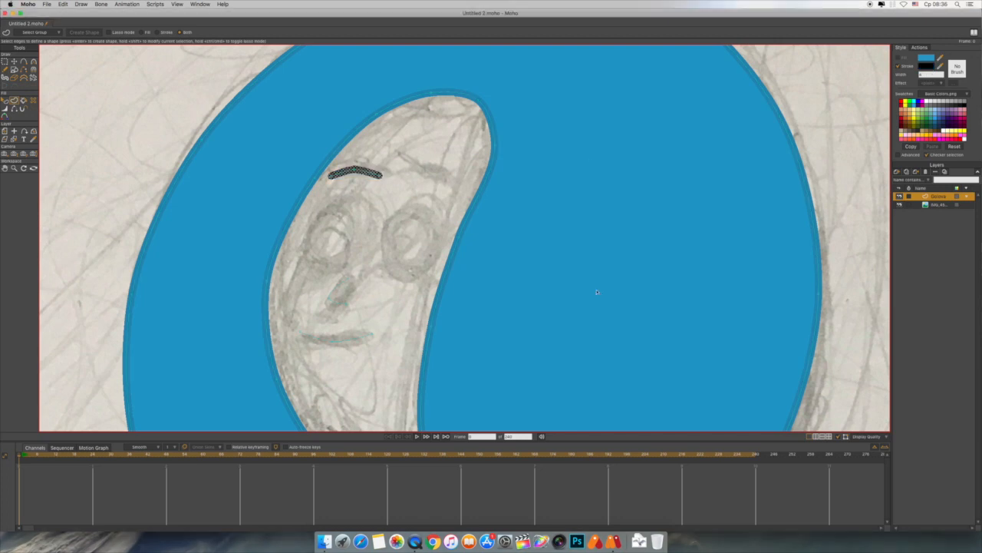
Create black stroked shapes from the mouth and nose curves.
left_click(343, 342)
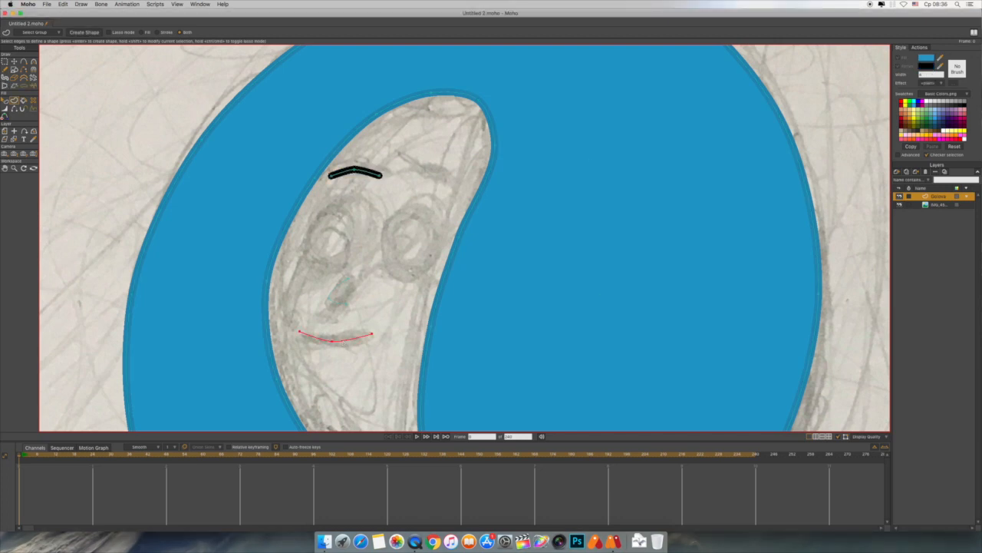
left_click(343, 304)
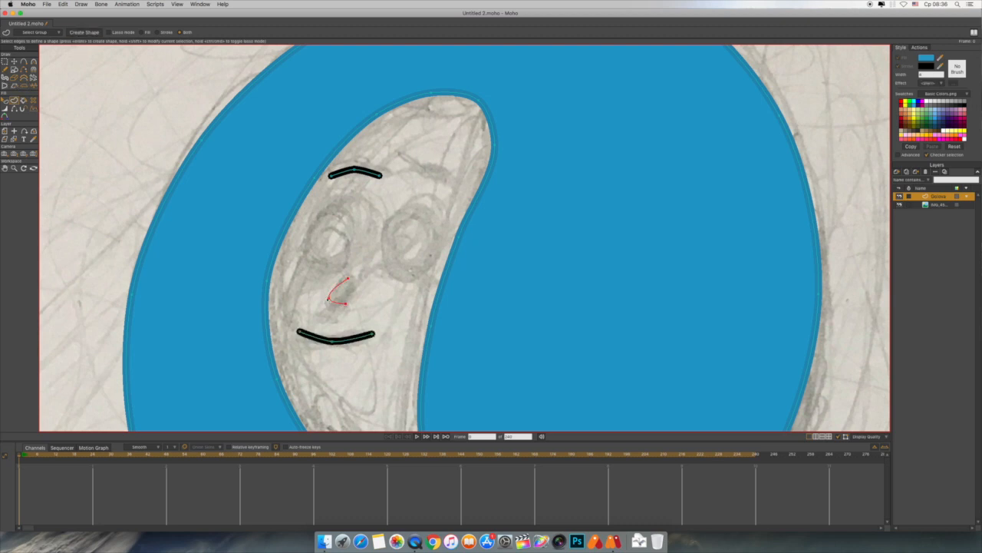
left_click(83, 34)
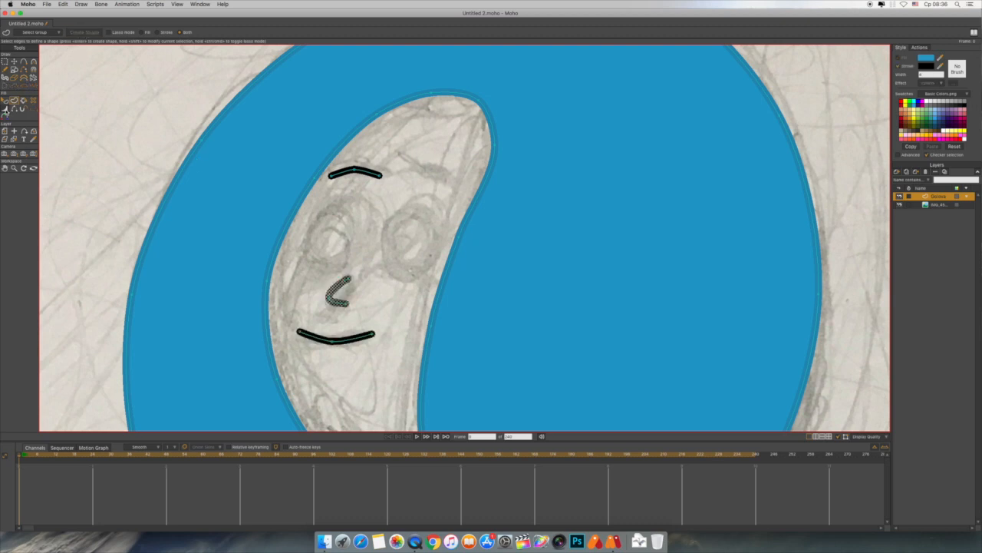
Taper the left eyebrow's inner end and both mouth ends with Line Width, and adjust the nose's end points.
left_click(7, 109)
left_click_drag(382, 177, 367, 179)
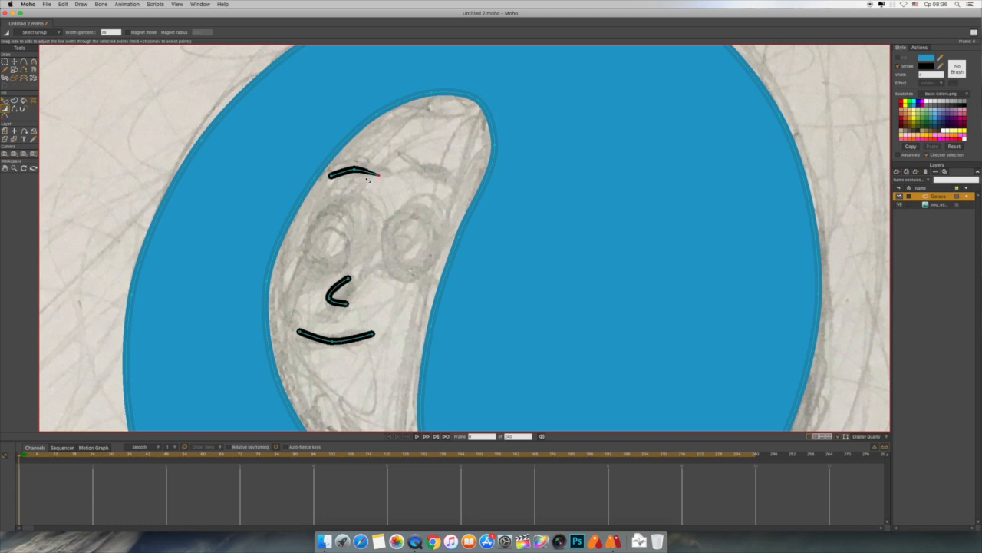
left_click_drag(373, 334, 294, 333)
left_click_drag(351, 279, 346, 282)
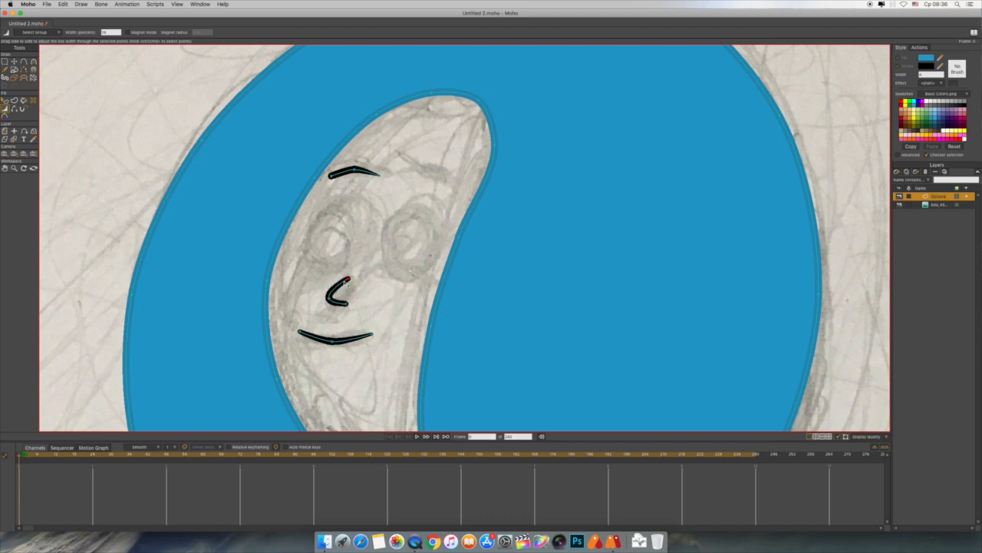
key("t")
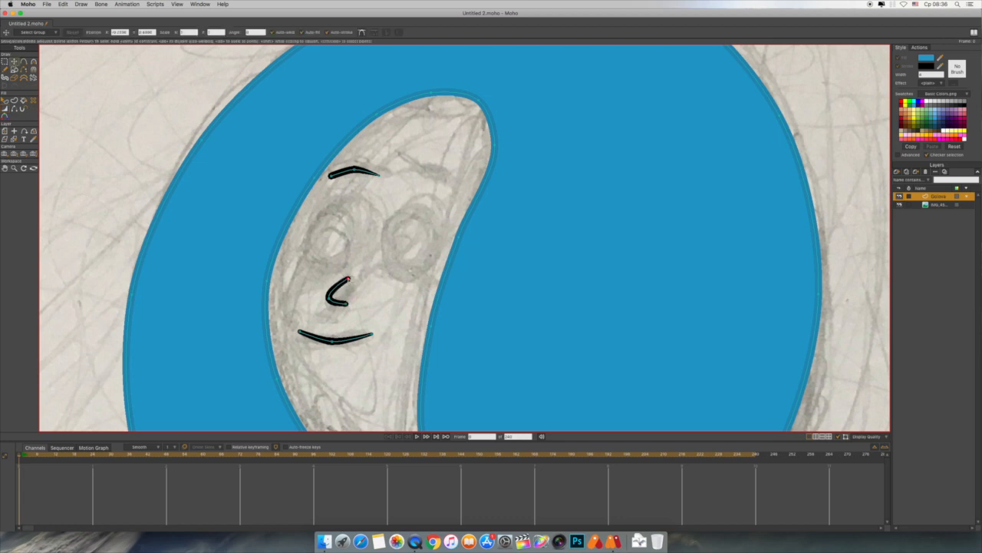
left_click(348, 304)
Duplicate the left eyebrow, flip the copy horizontally and place it over the sketched right eyebrow.
double_click(354, 174)
left_click(357, 172)
left_click(344, 173)
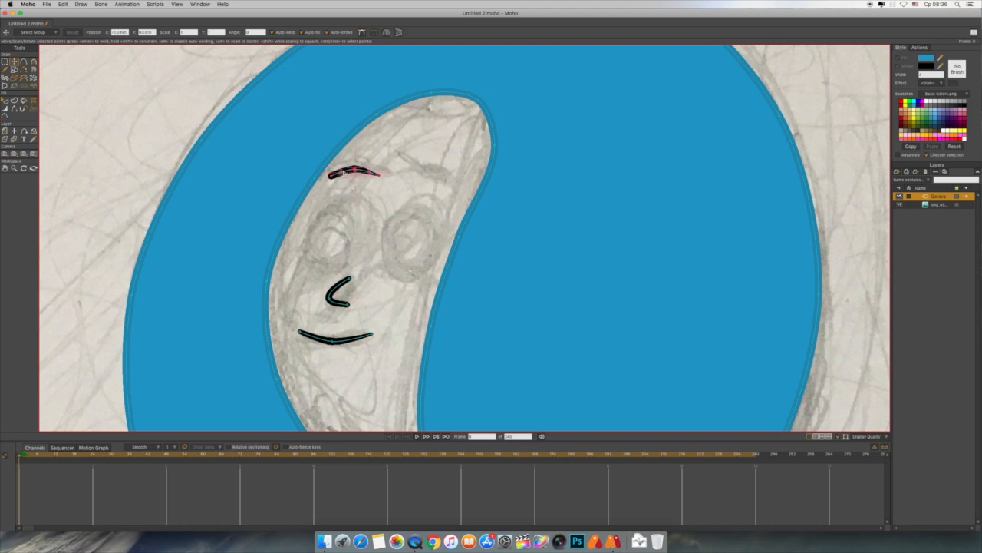
left_click(387, 32)
left_click_drag(364, 173, 428, 178)
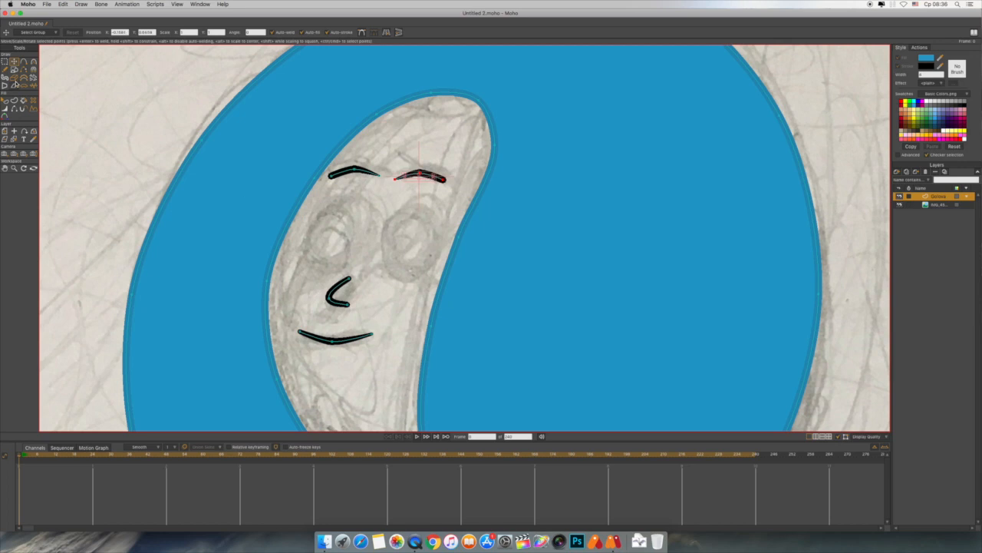
Set the fill colour to white and draw a circle over the sketched left eye with Draw Shape.
left_click(14, 69)
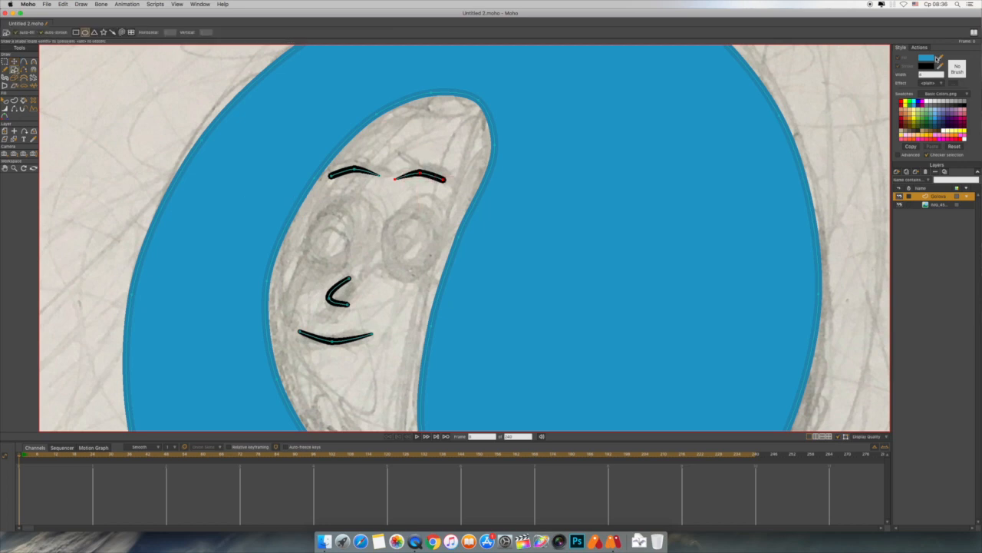
left_click(930, 58)
left_click(605, 216)
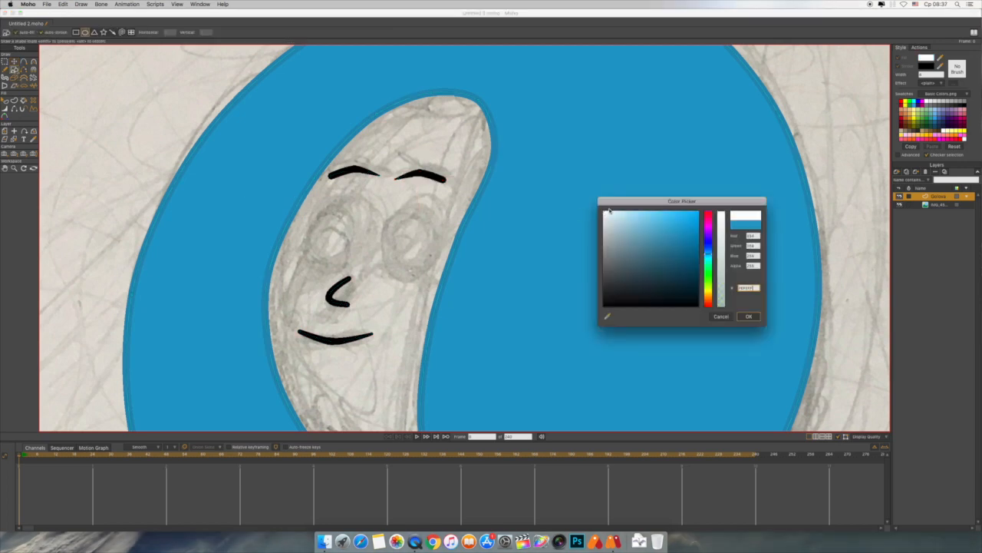
left_click(750, 317)
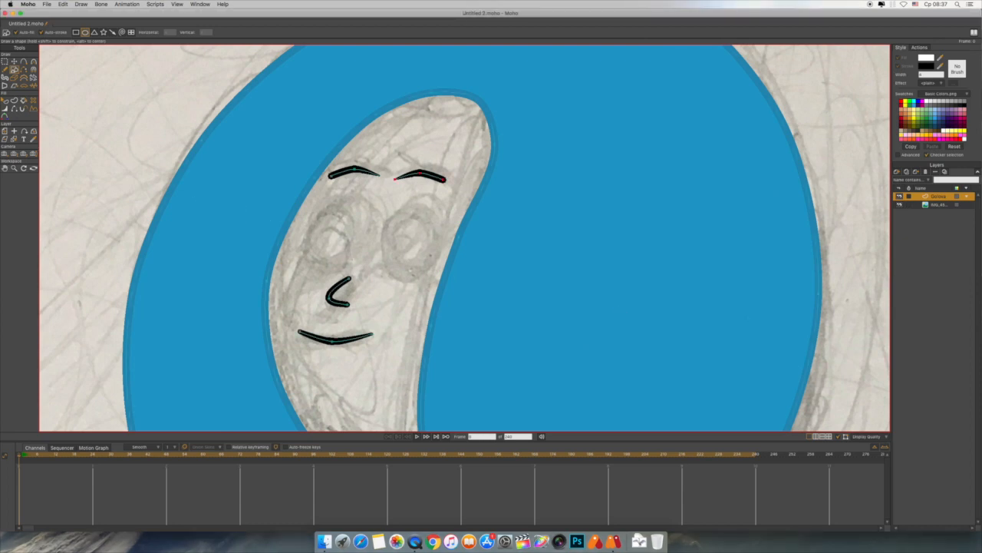
mouse_move(310, 213)
left_mouse_down()
mouse_move(367, 269)
mouse_move(338, 240)
left_mouse_up()
left_click(14, 60)
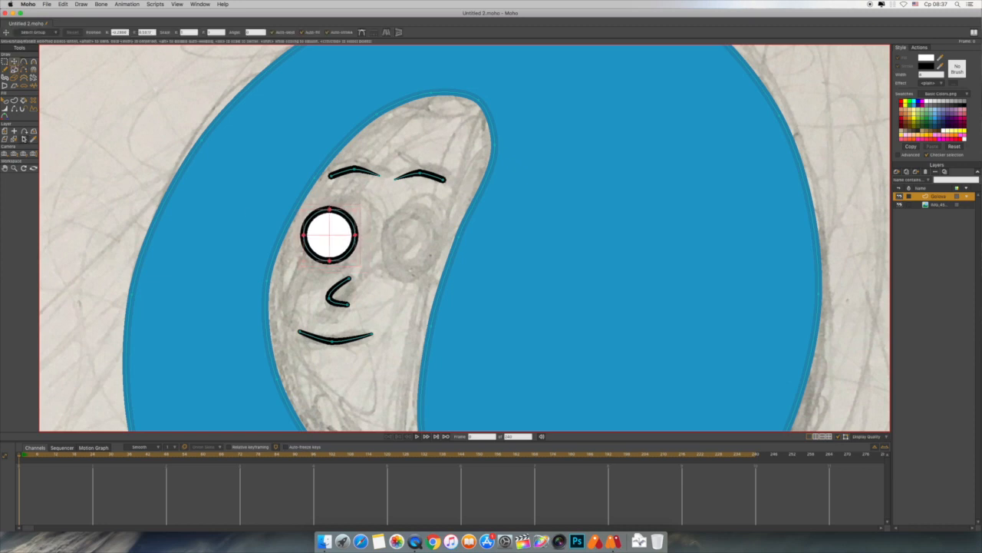
Set the left eye circle's stroke width to 1.
left_click(4, 100)
left_click(326, 236)
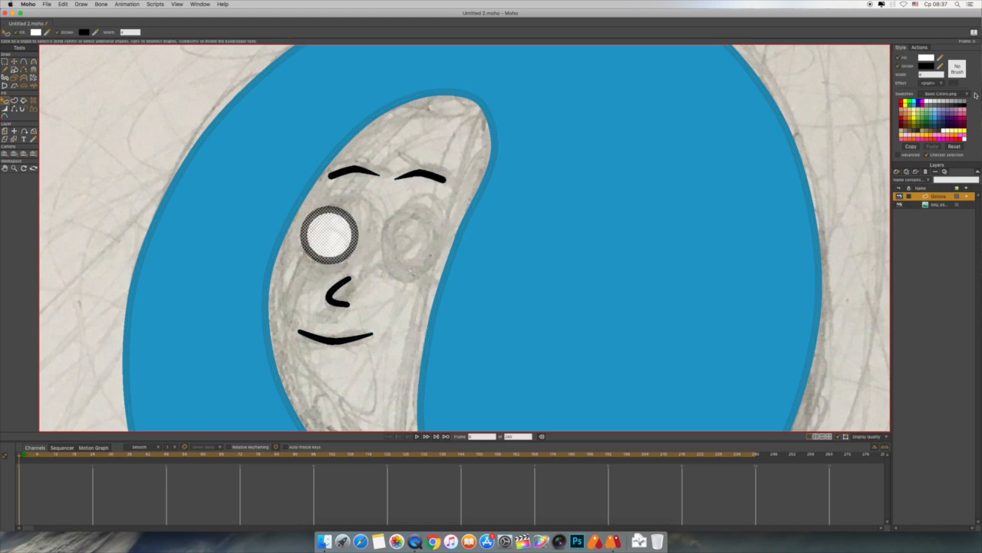
left_click_drag(926, 75, 918, 75)
type("1")
key("Return")
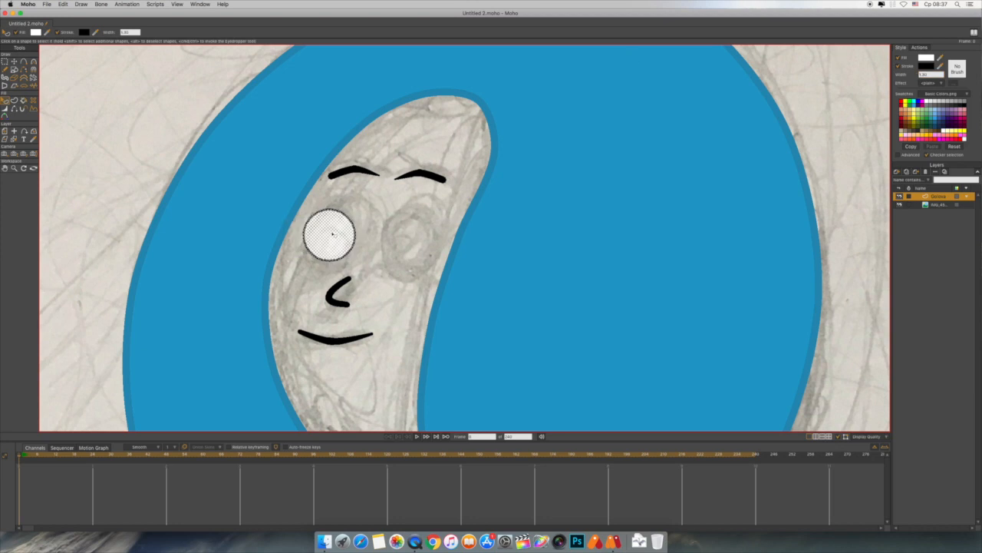
key("g")
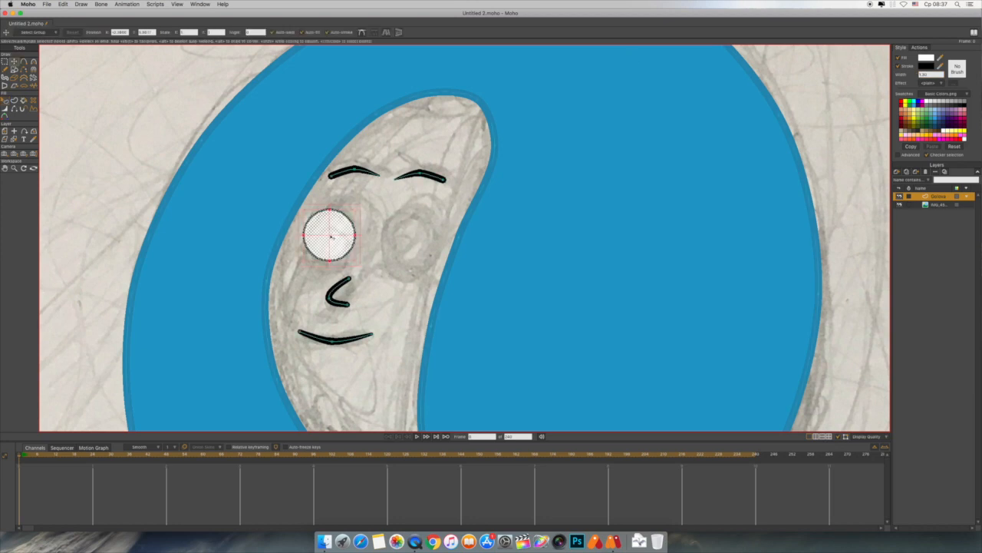
key("super+c")
key("super+v")
left_click_drag(330, 236, 396, 239)
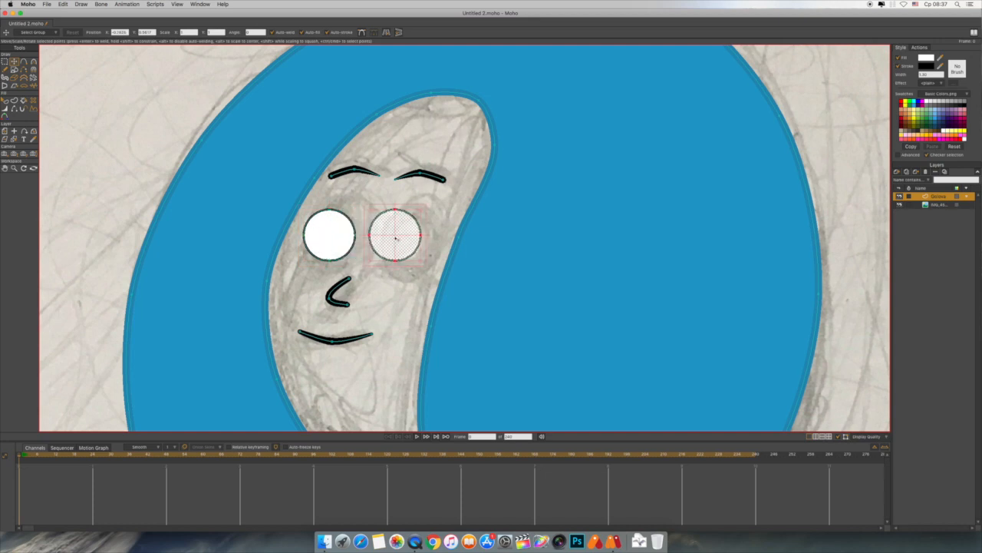
key("super+z")
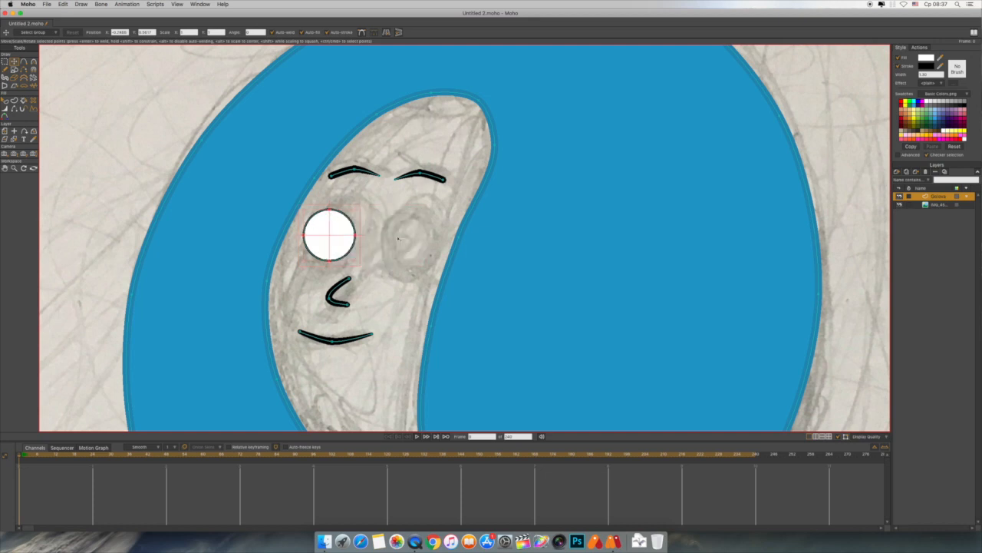
key("super+z")
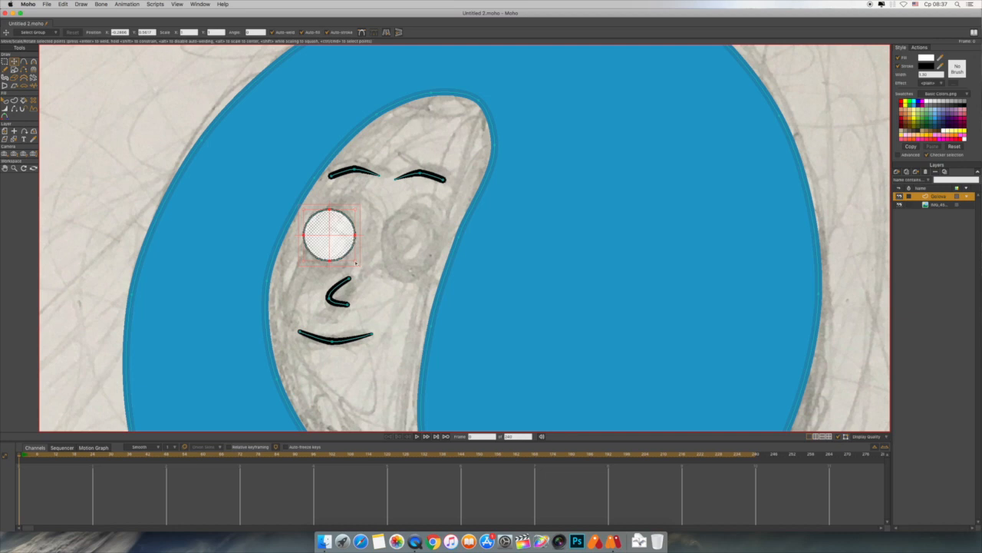
Enlarge the left eye circle to match the sketch and place a copy over the right eye.
left_click_drag(356, 263, 358, 265)
left_click_drag(354, 260, 365, 270)
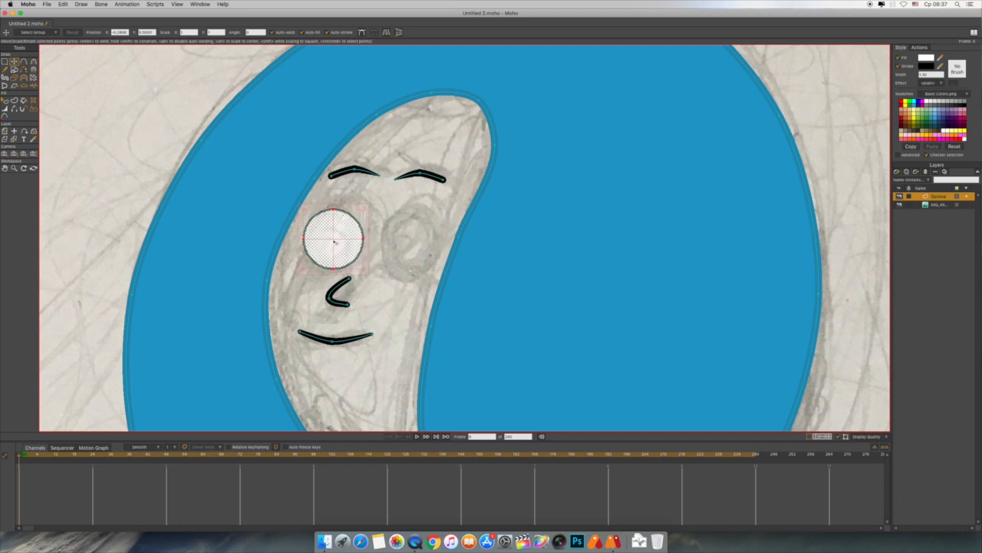
left_click_drag(334, 242, 405, 233)
Draw a closed four-point curve just inside each eye circle with Add Point.
scroll(360, 200, "up", 6)
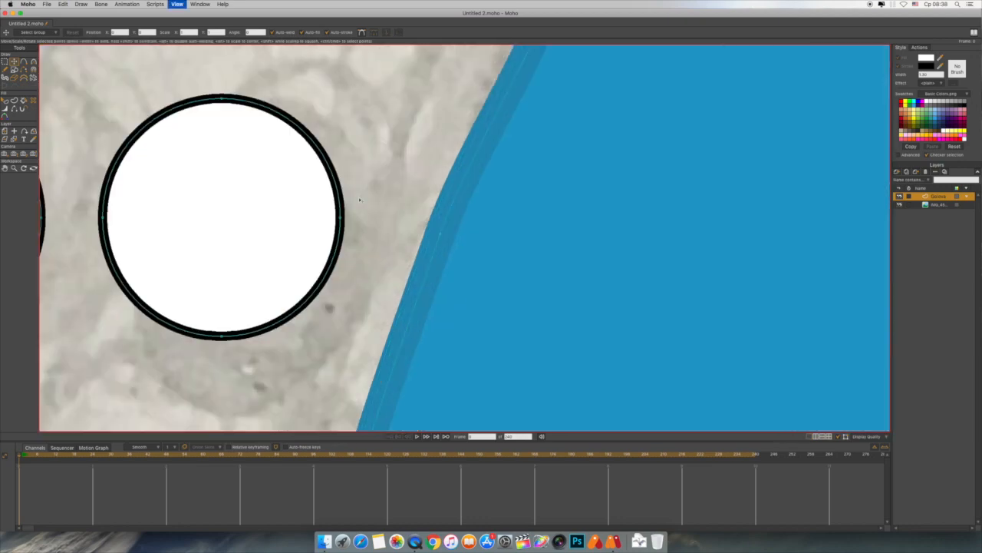
left_click_drag(237, 211, 597, 222)
left_click(24, 63)
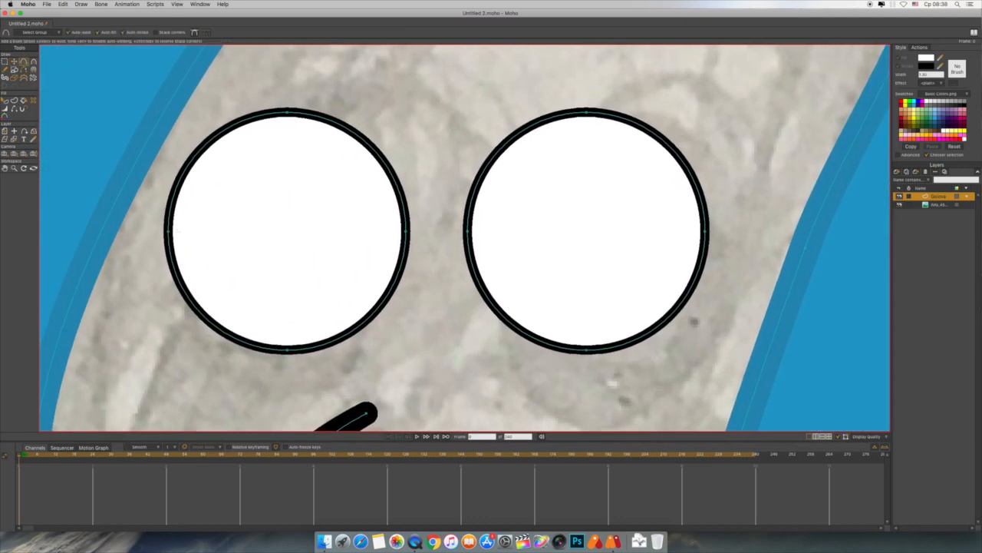
mouse_move(175, 231)
left_mouse_down()
mouse_move(287, 120)
mouse_move(401, 231)
mouse_move(291, 340)
mouse_move(204, 285)
mouse_move(175, 232)
left_mouse_up()
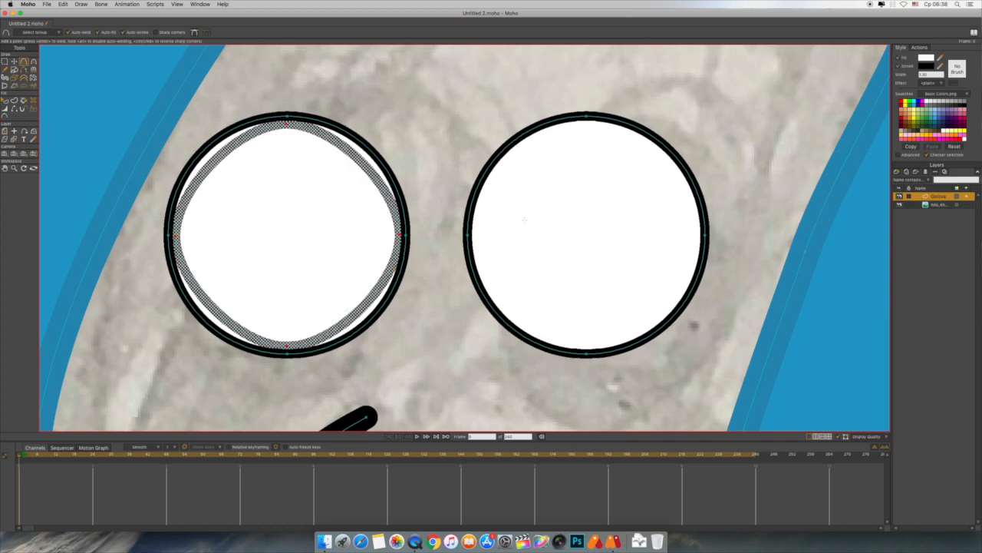
mouse_move(472, 234)
left_mouse_down()
mouse_move(585, 121)
mouse_move(673, 198)
mouse_move(698, 234)
mouse_move(588, 352)
mouse_move(474, 235)
left_mouse_up()
Round the inner curve of each eye by increasing the curvature at its upper and lower points.
left_click(14, 61)
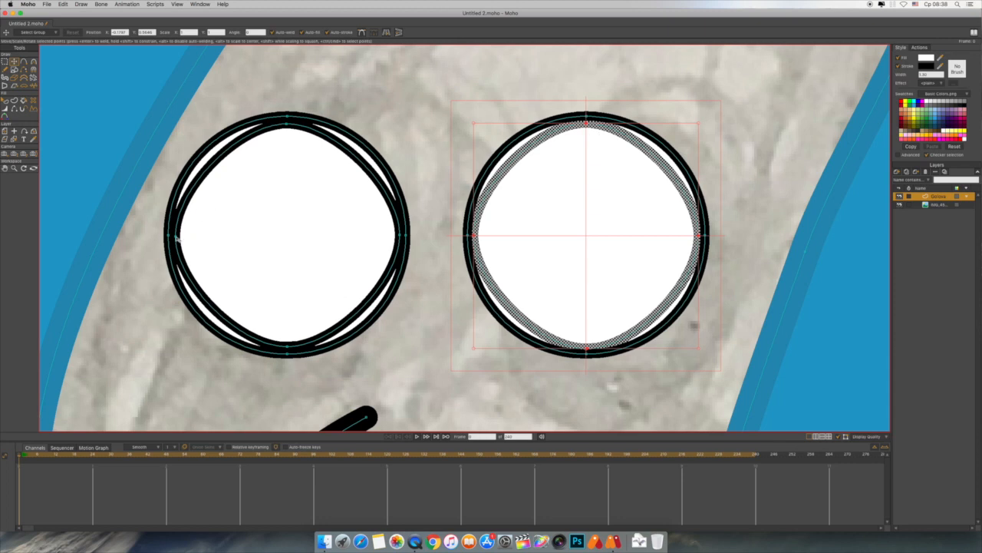
left_click(400, 116)
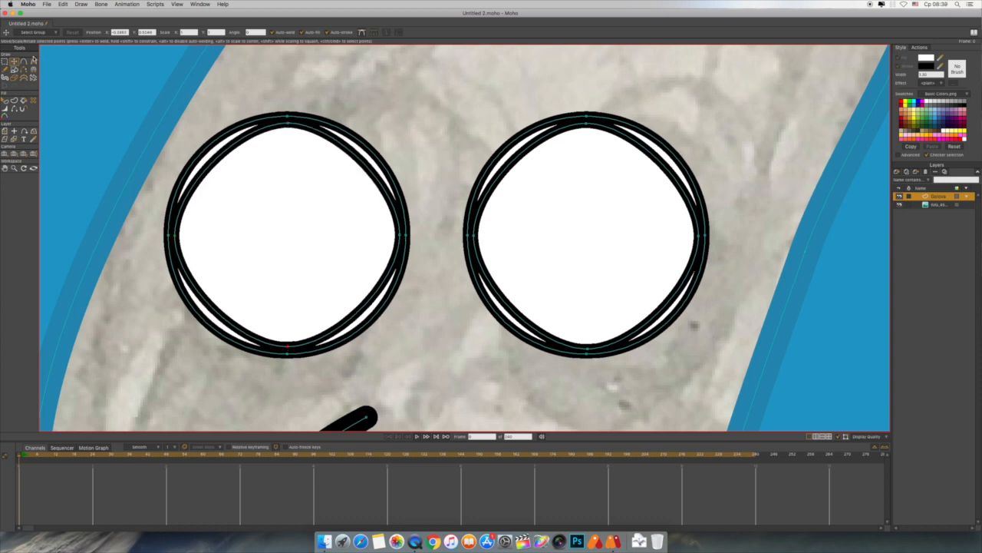
left_click(33, 60)
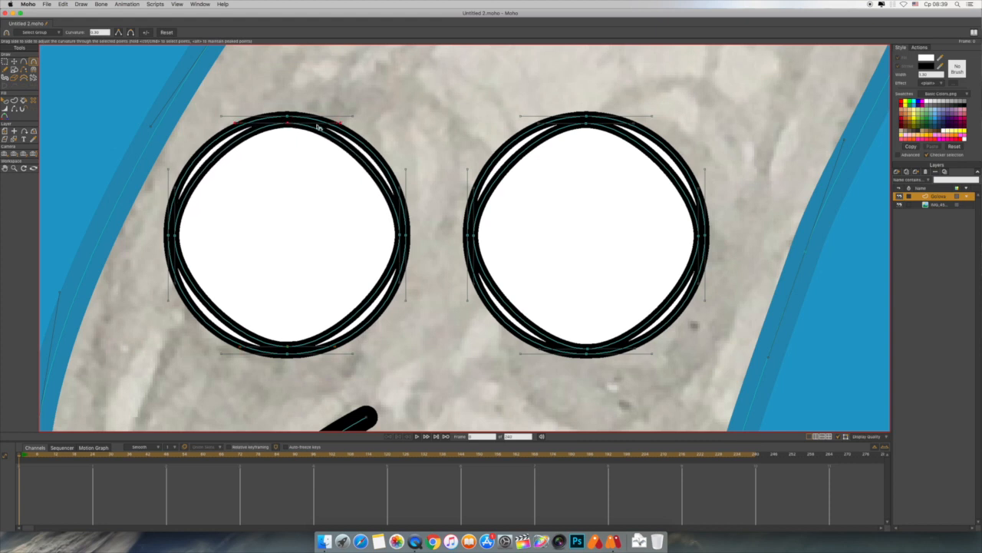
left_click_drag(318, 126, 349, 128)
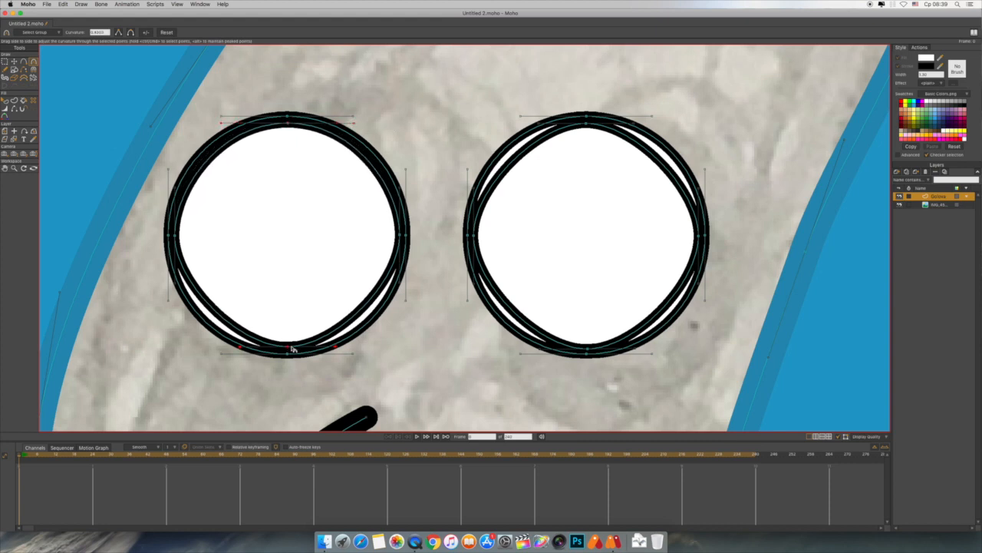
left_click_drag(293, 349, 334, 350)
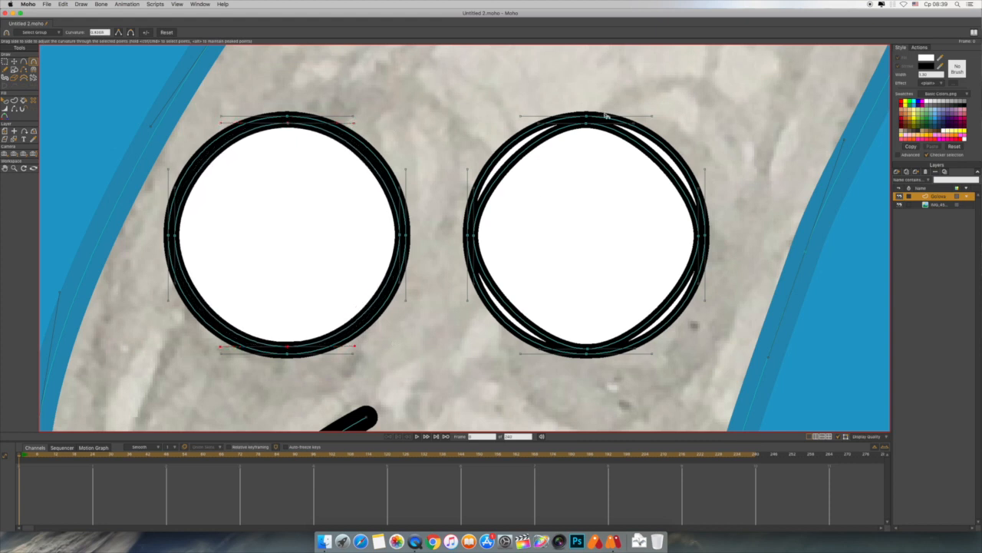
left_click_drag(589, 124, 691, 129)
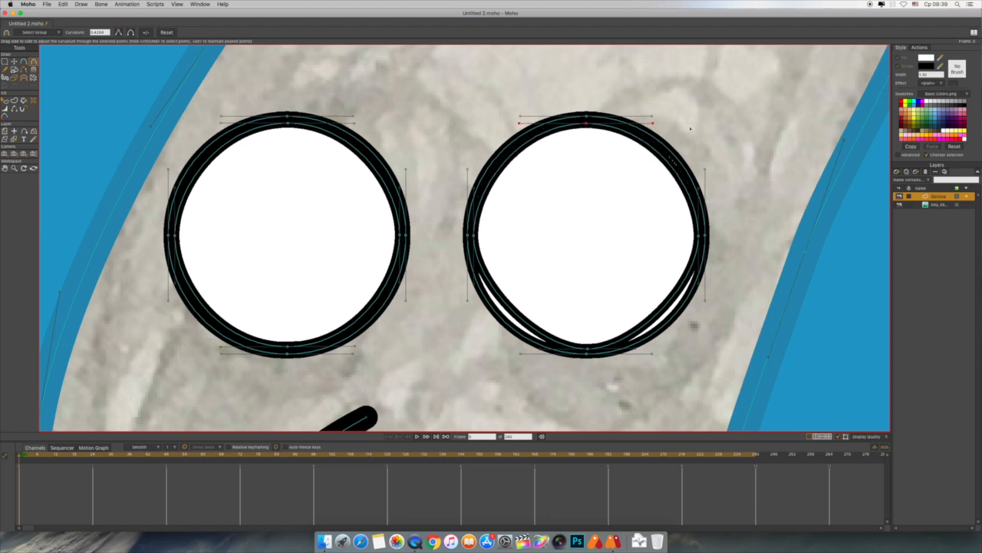
left_click_drag(589, 350, 643, 350)
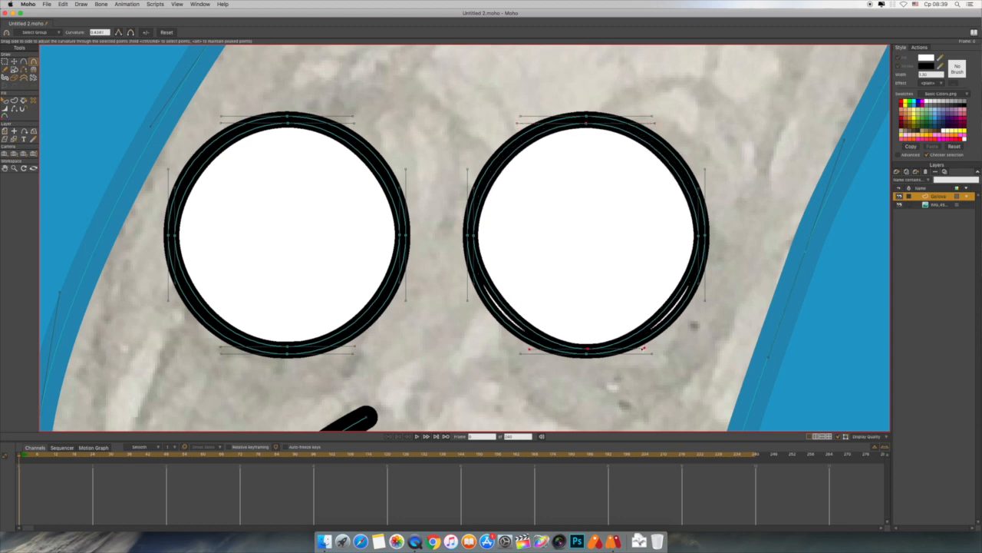
Nudge the lower and side points of the right eye's inner curve to even its gap from the outer circle.
left_click(14, 62)
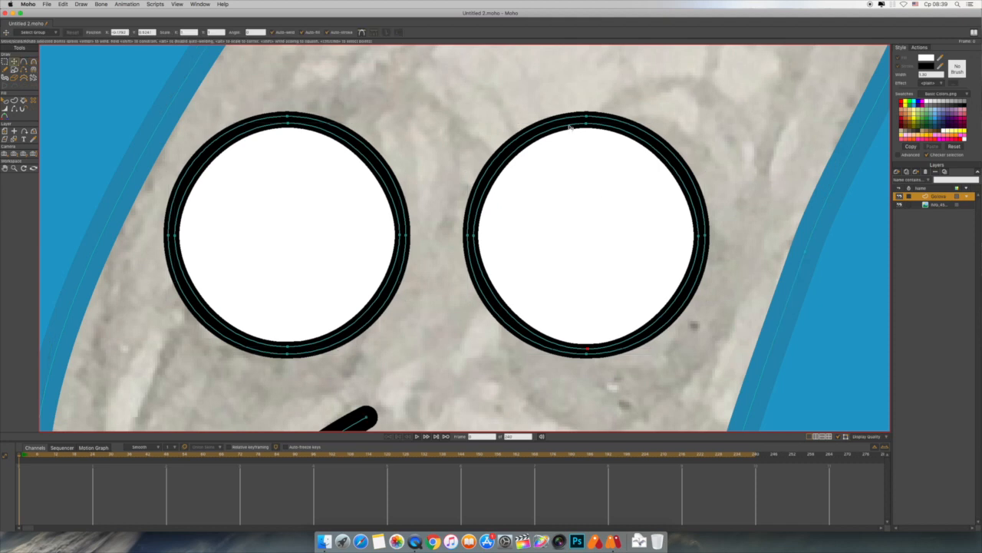
left_click_drag(588, 350, 589, 350)
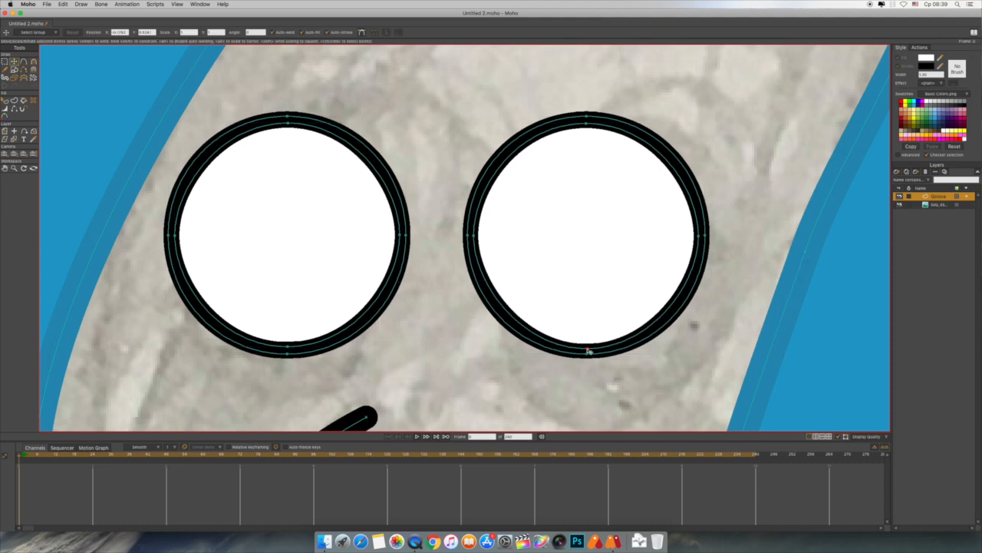
left_click(699, 235)
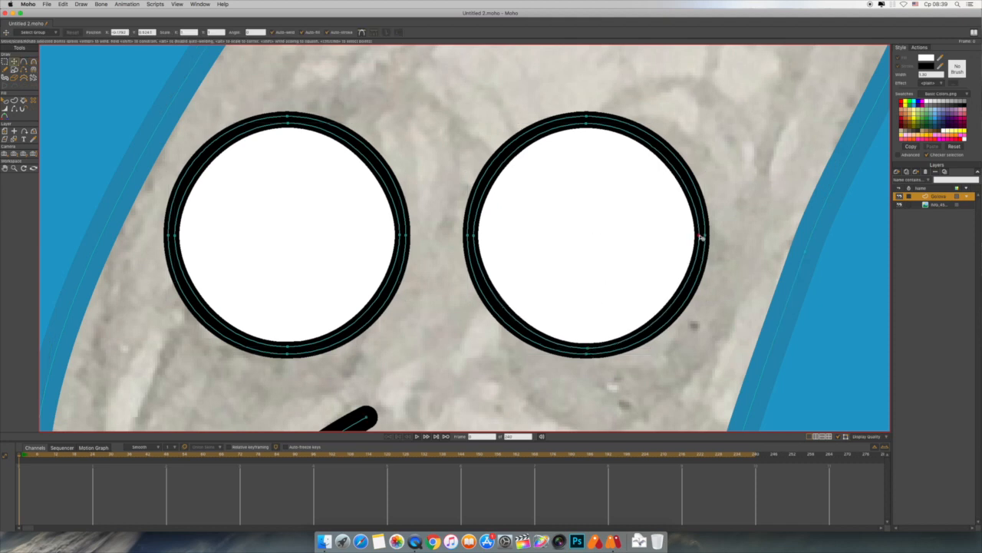
left_click(475, 236)
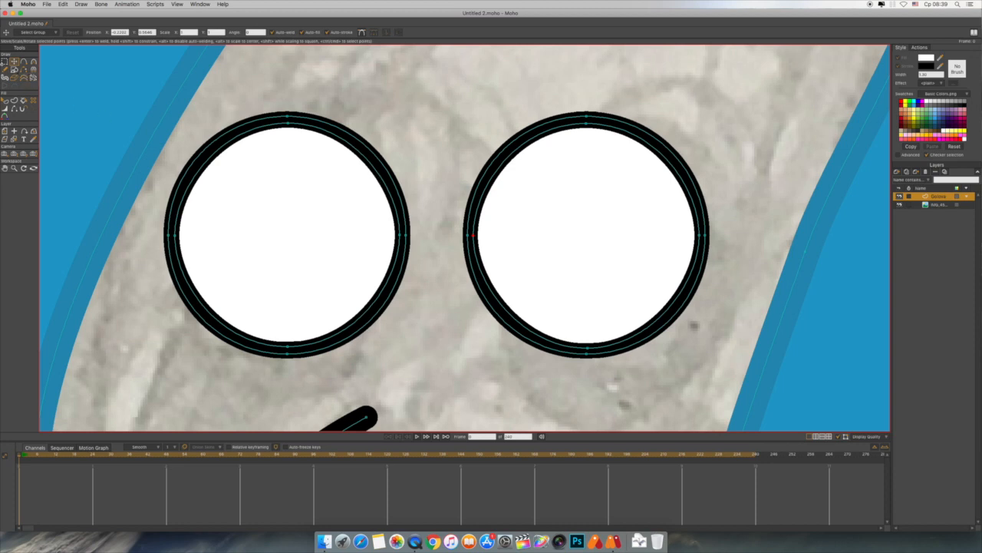
Set the fill colour to black and draw a small upright oval pupil inside the left eye.
left_click(15, 69)
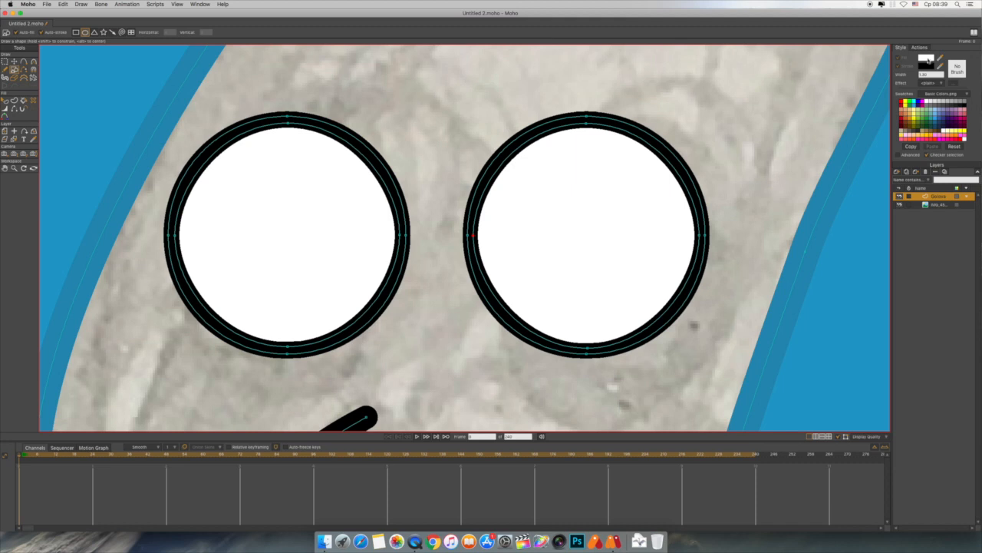
left_click(929, 60)
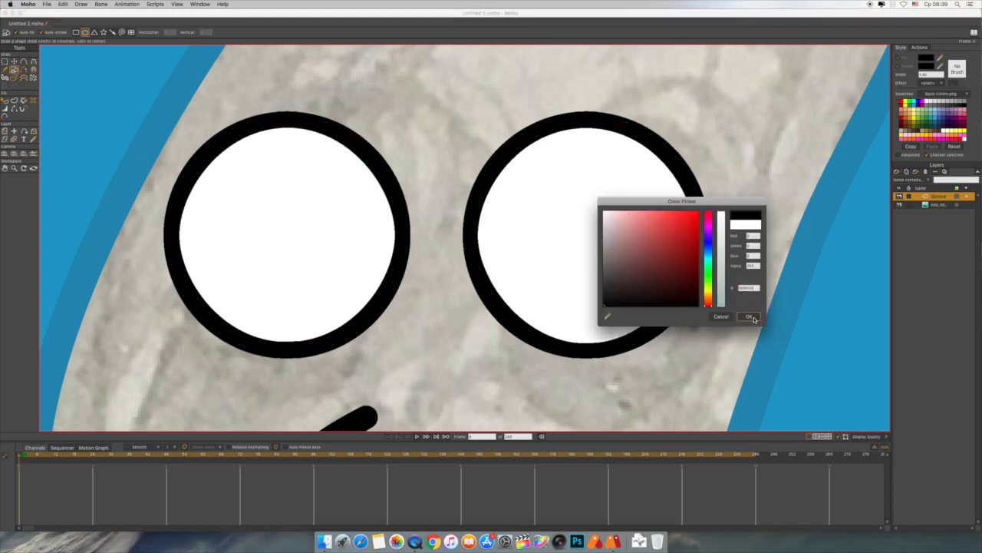
left_click(749, 317)
left_click_drag(302, 194, 333, 256)
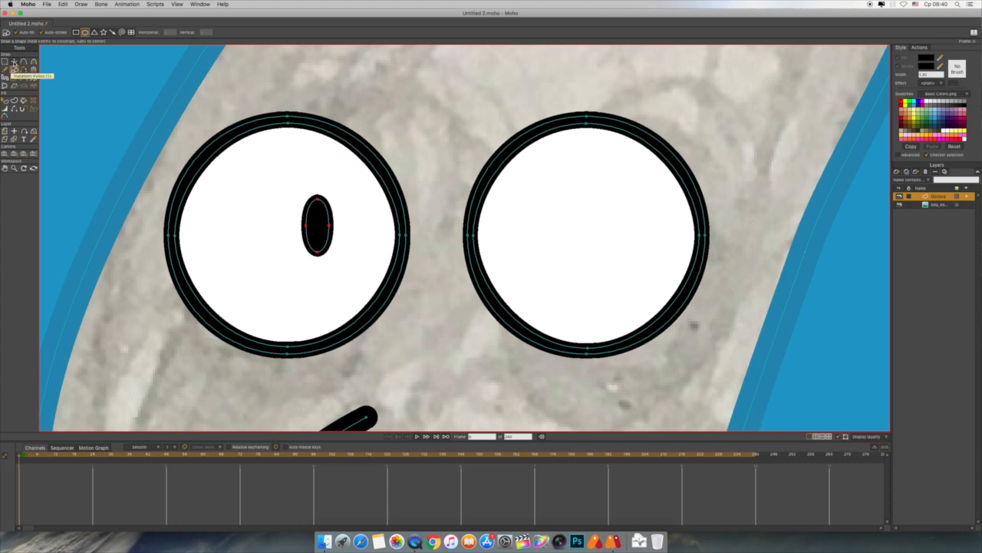
Remove the stroke from the left eye's pupil and enlarge the oval slightly.
left_click(14, 100)
left_click(322, 224)
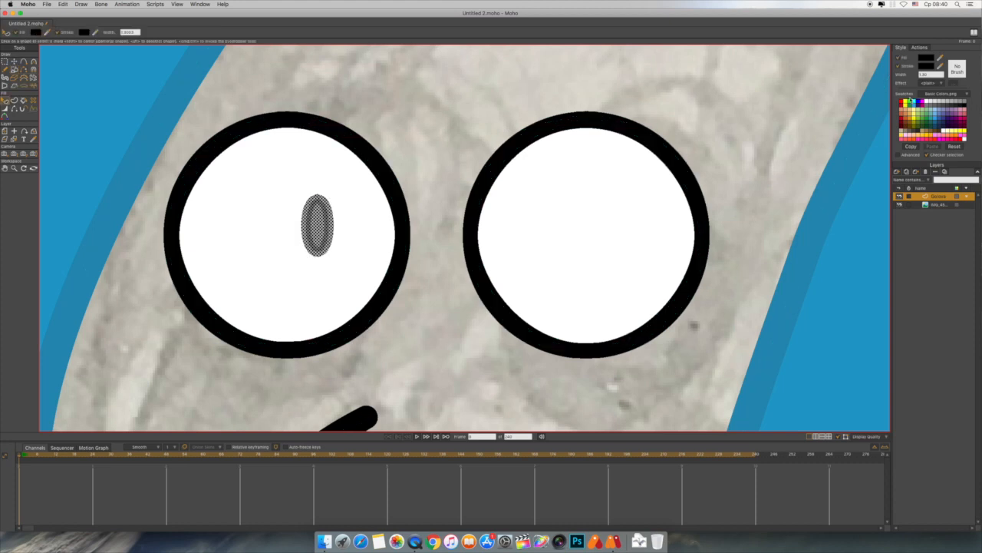
left_click(899, 66)
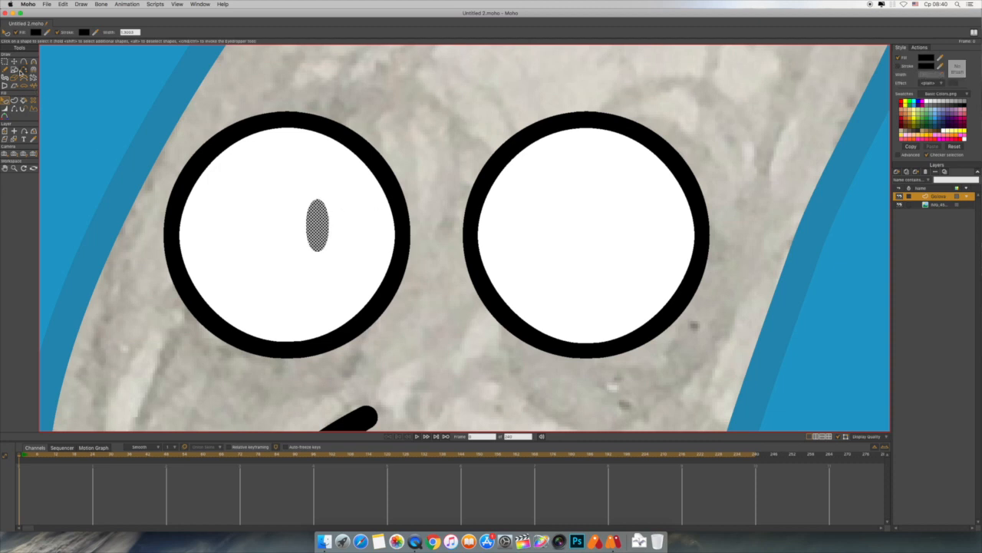
left_click(15, 63)
left_click_drag(330, 253, 338, 265)
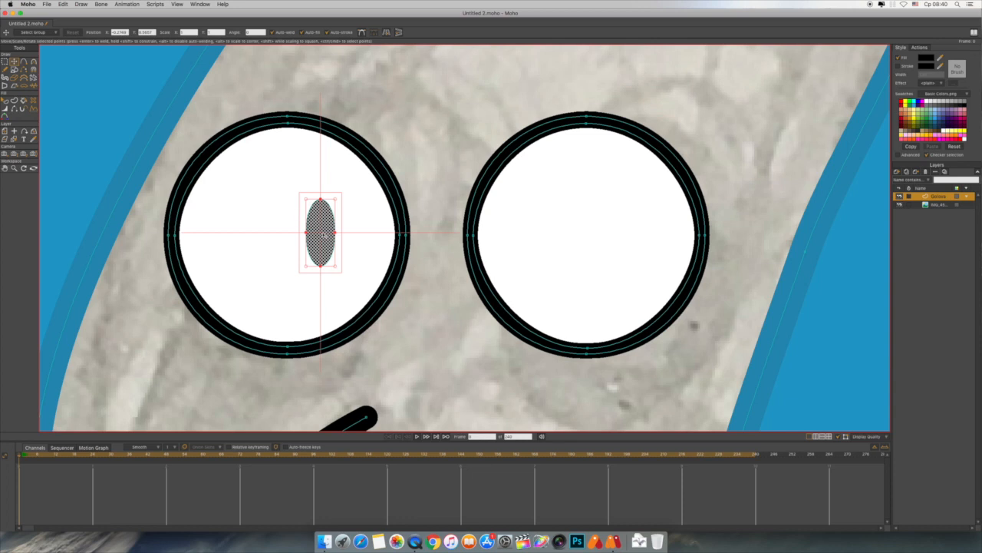
Place a copy of the pupil in the right eye at the same height and shift both pupils slightly to the left.
left_click_drag(324, 233, 643, 233)
key("super+c")
key("super+v")
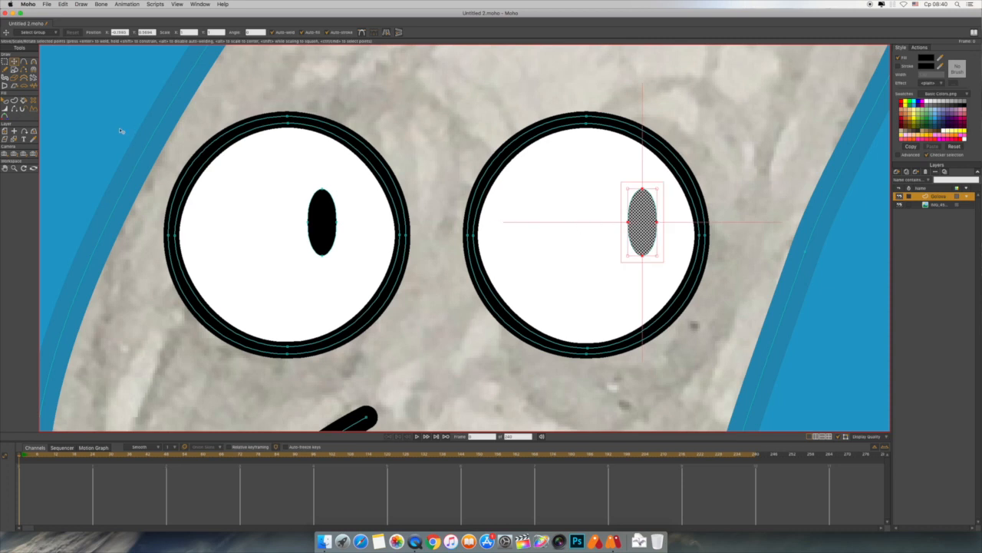
left_click_drag(644, 223, 623, 223)
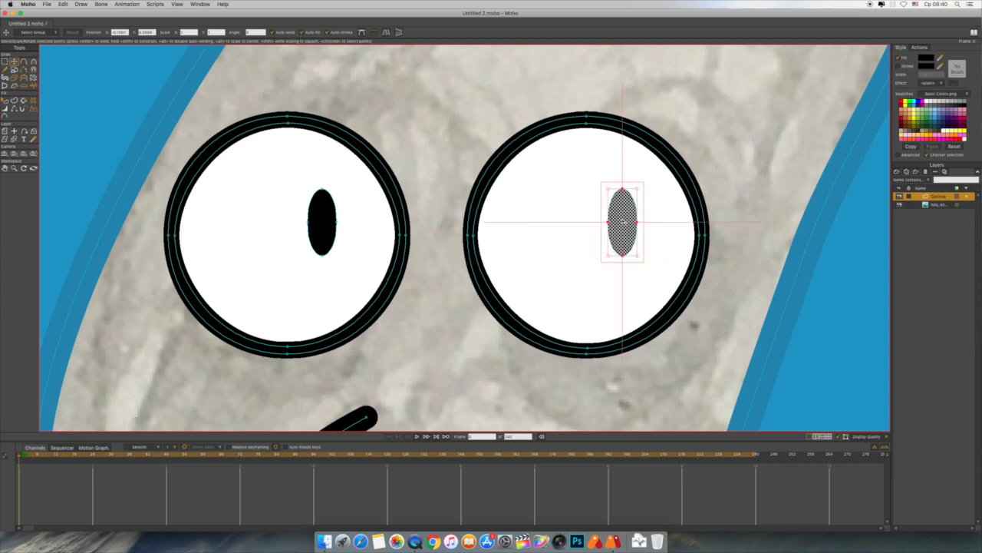
left_click(321, 221)
left_click_drag(321, 221, 302, 222)
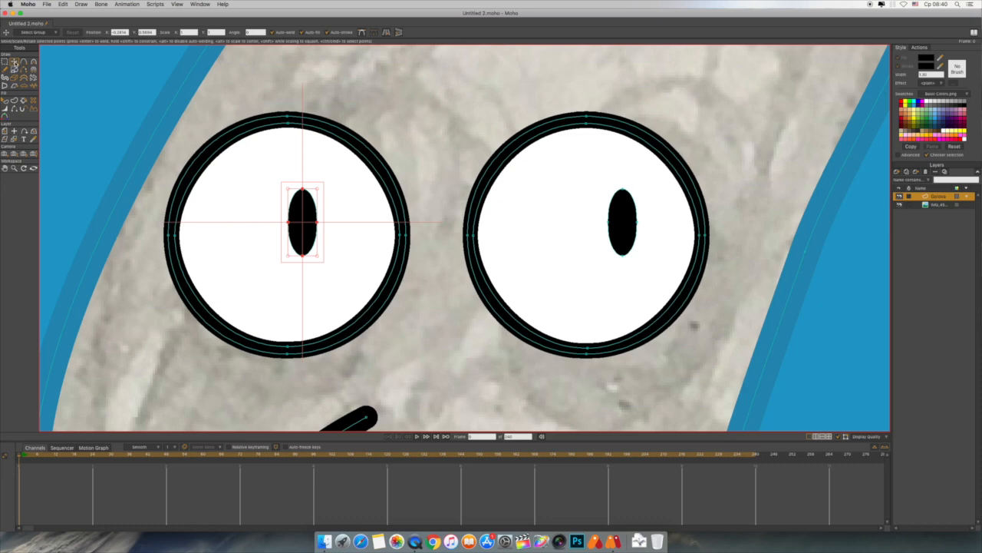
left_click(285, 87)
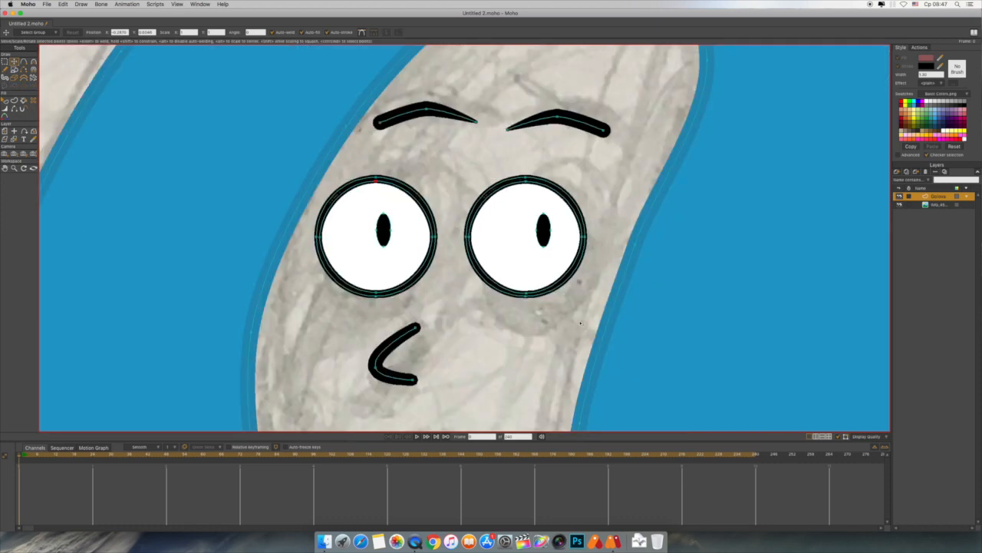
Add a new vector layer above the head layer and name it Ruka.
scroll(554, 342, "down", 10)
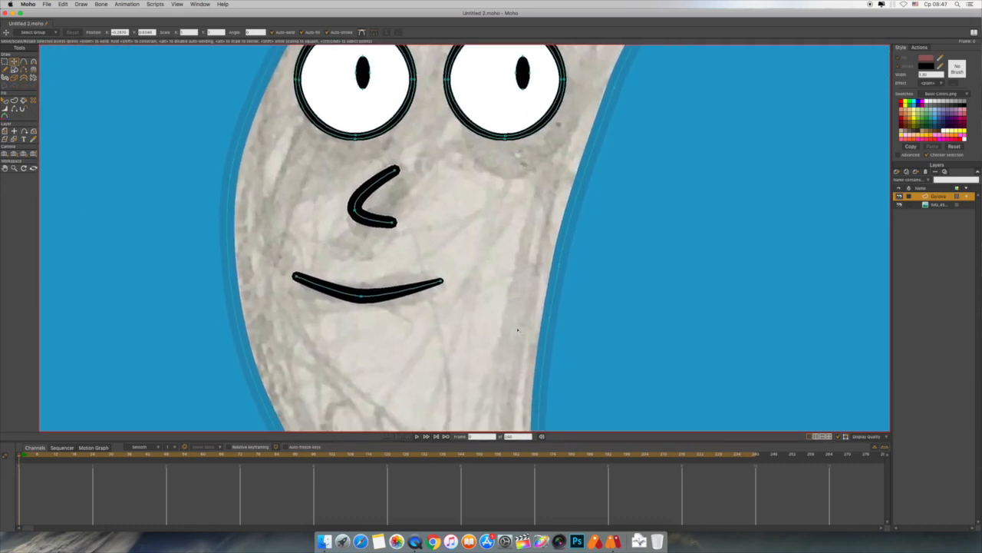
scroll(518, 211, "down", 5)
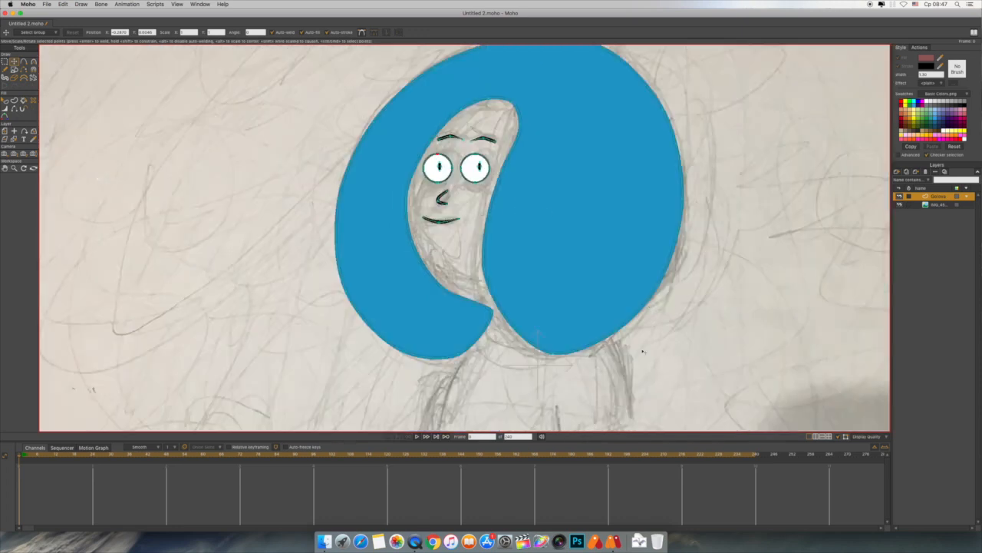
left_click_drag(682, 379, 678, 274)
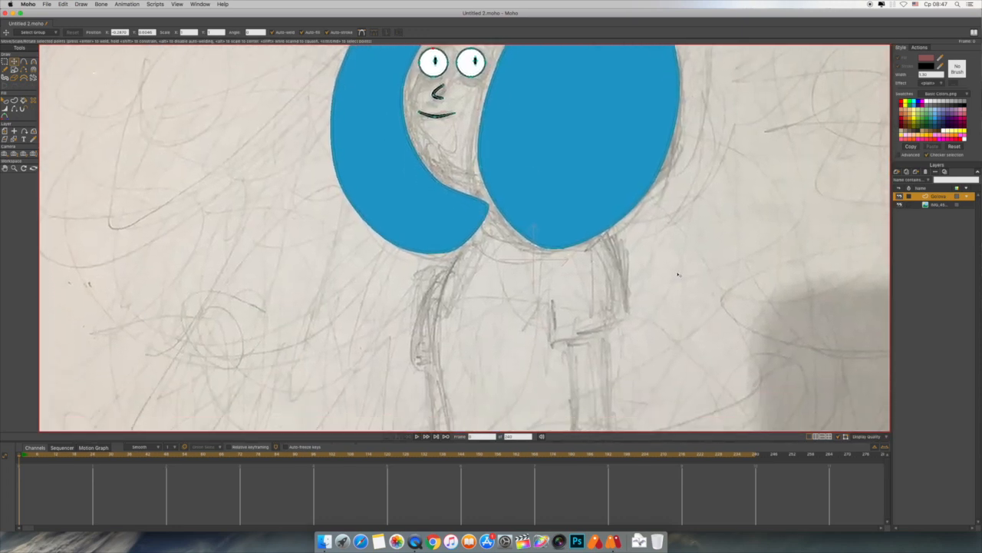
left_click_drag(695, 316, 667, 304)
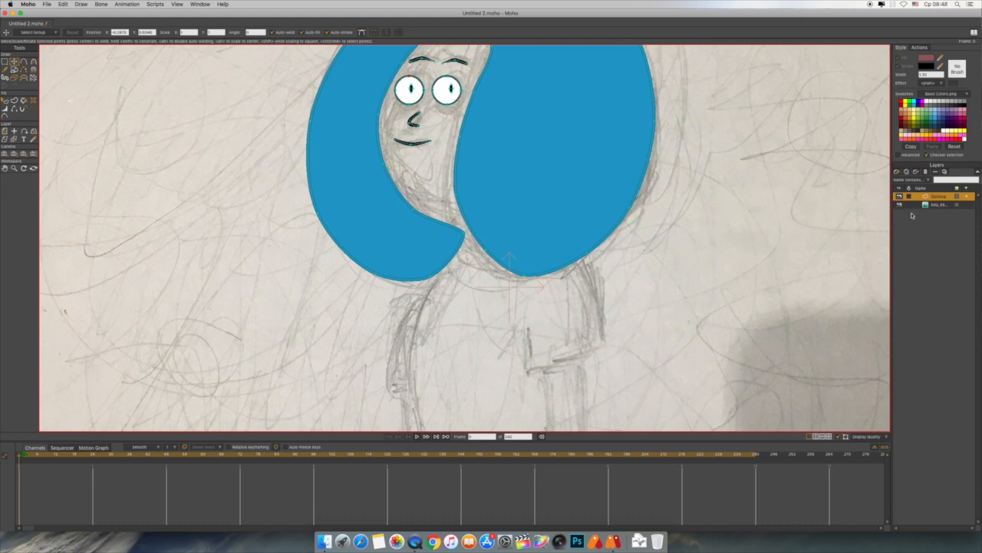
left_click(899, 173)
left_click(923, 194)
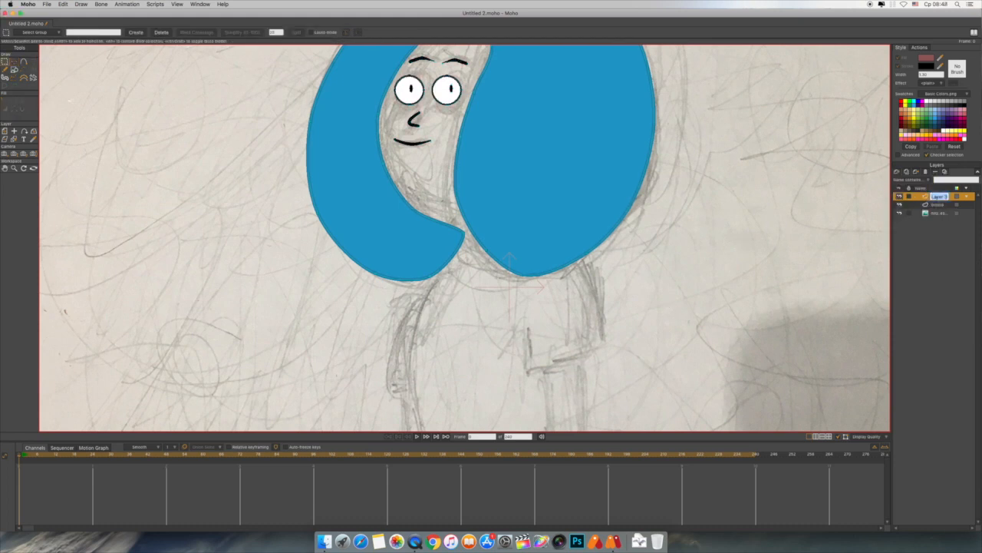
type("Body")
key("Return")
Trace the right sleeve of the sketch as a closed filled curve below the hood with Add Point.
left_click_drag(791, 323, 776, 207)
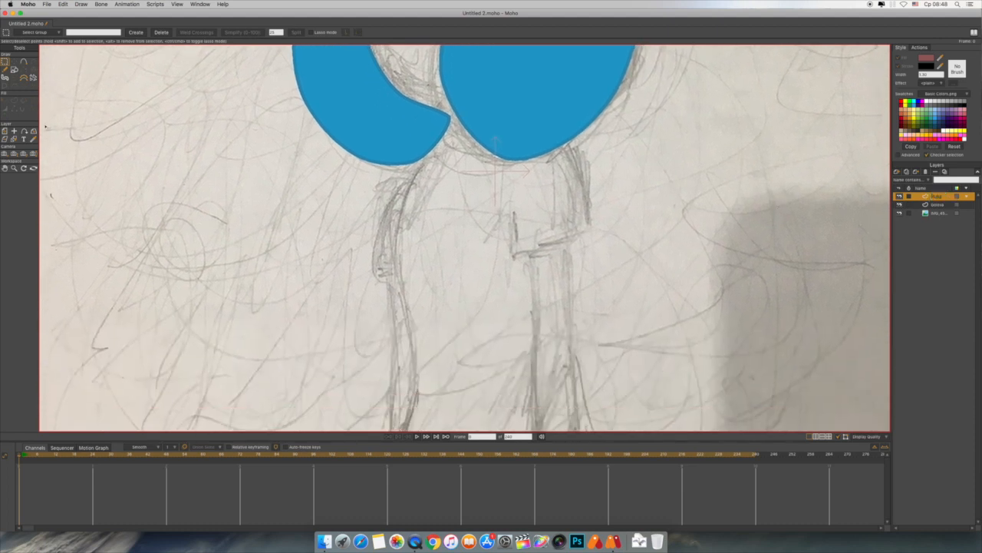
left_click(24, 61)
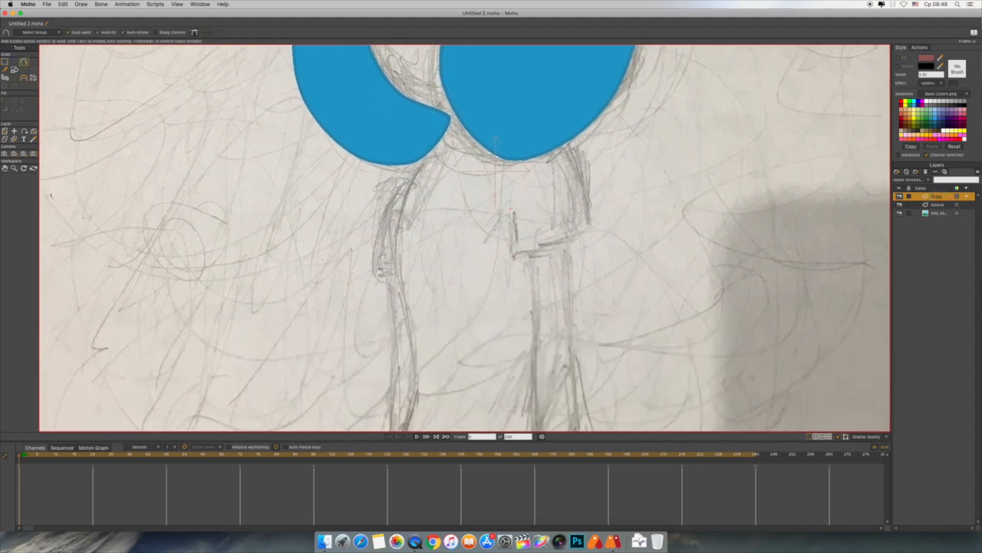
mouse_move(511, 259)
left_mouse_down()
mouse_move(560, 241)
mouse_move(591, 198)
left_mouse_up()
scroll(559, 241, "down", 1)
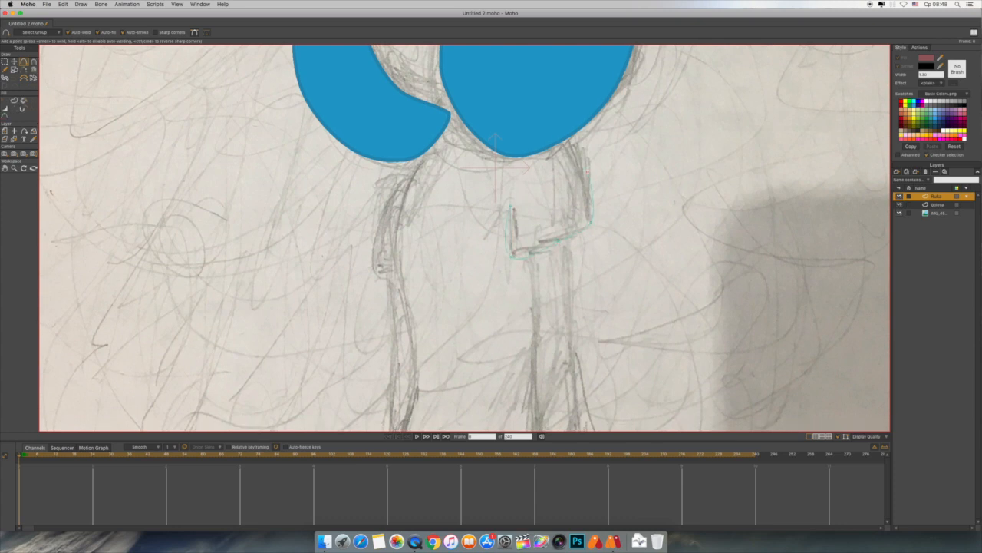
left_click(523, 159)
left_click(509, 206)
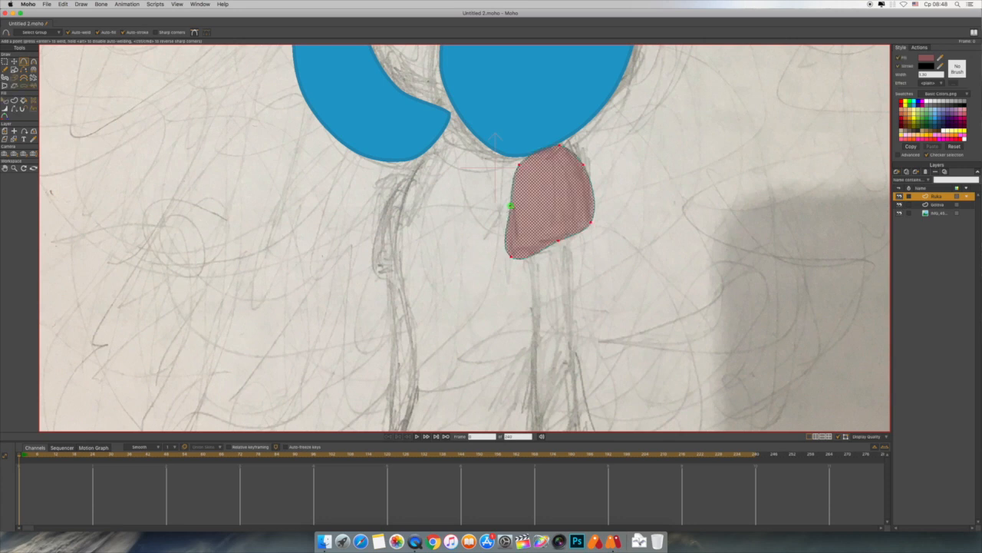
Nudge the sleeve's points to fit the sketch and turn its two lower corners into sharp corners with Curvature.
left_click(13, 62)
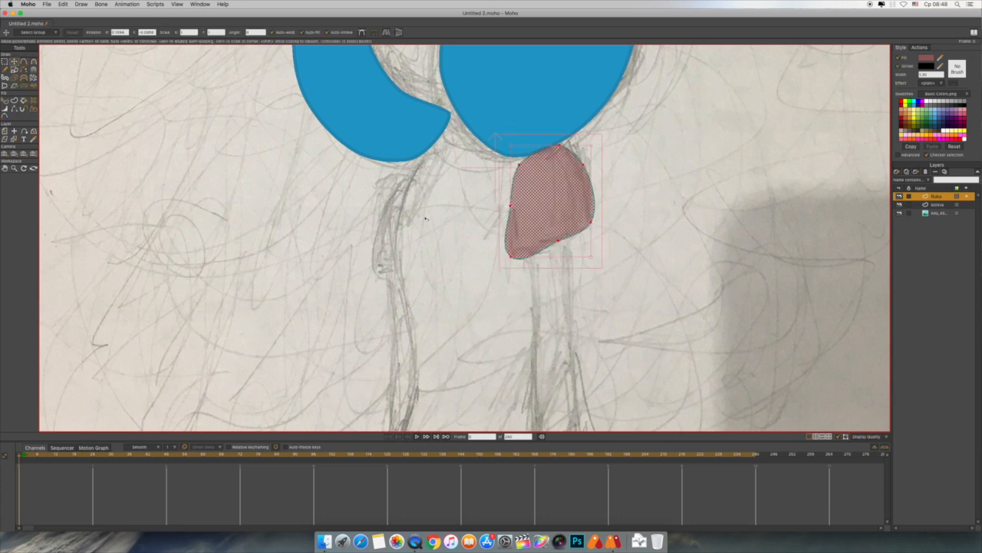
left_click(483, 217)
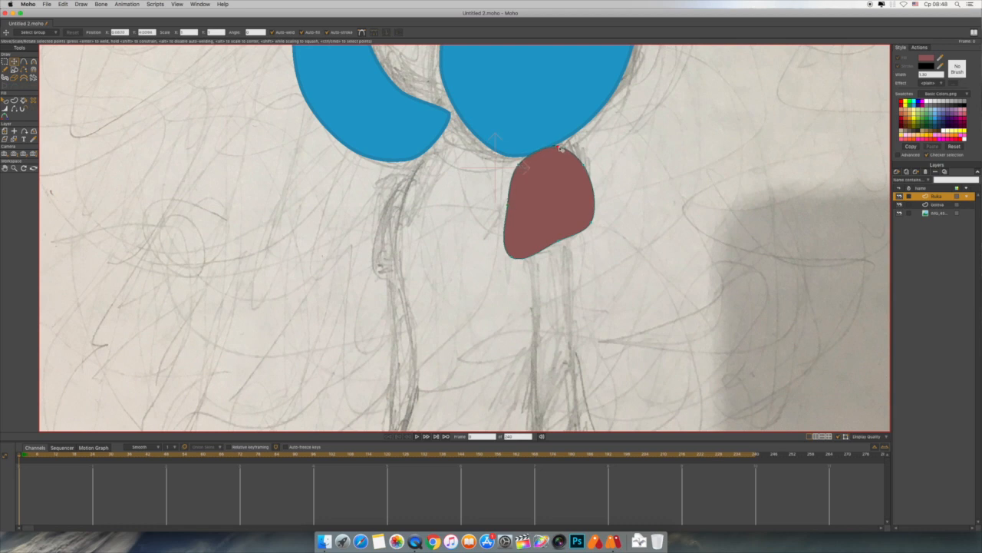
left_click_drag(592, 223, 590, 225)
key("c")
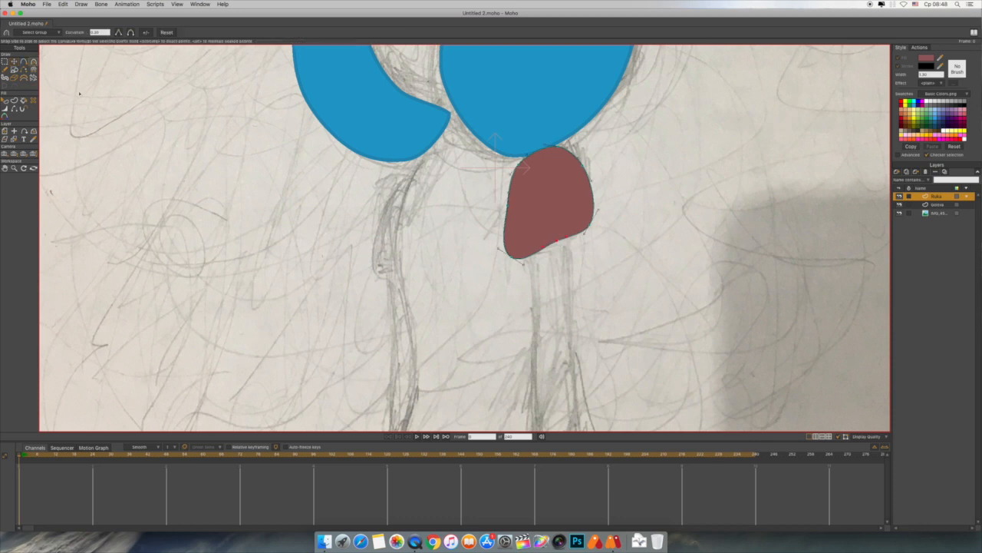
left_click_drag(513, 257, 284, 279)
left_click_drag(588, 226, 337, 265)
key("t")
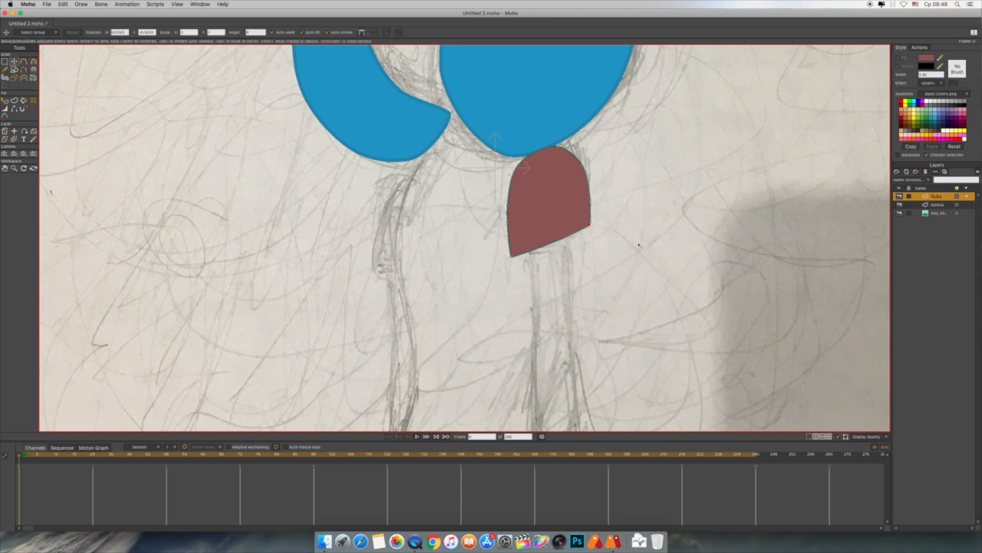
left_click(590, 225)
left_click(511, 256)
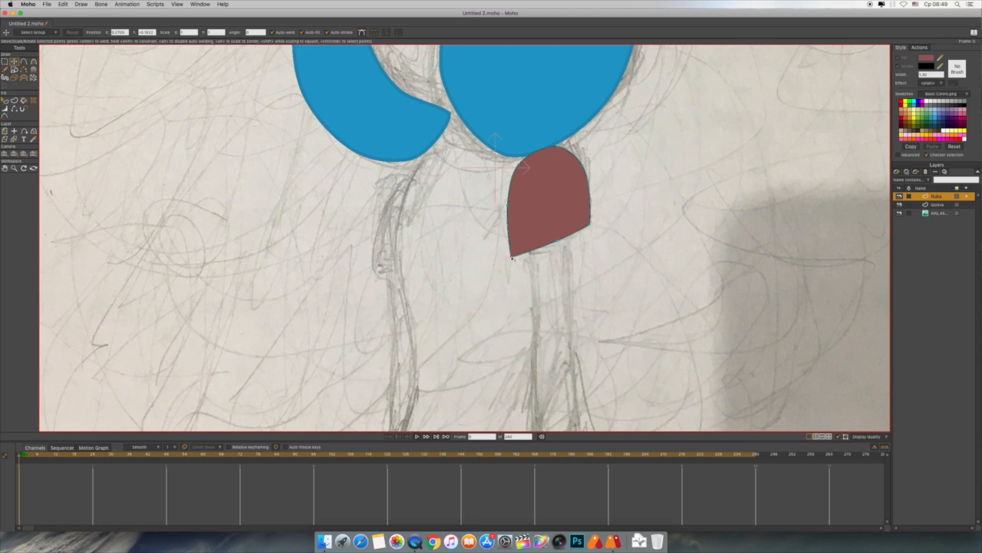
Change the sleeve shape's fill to a slightly darkened yellow.
left_click(559, 192)
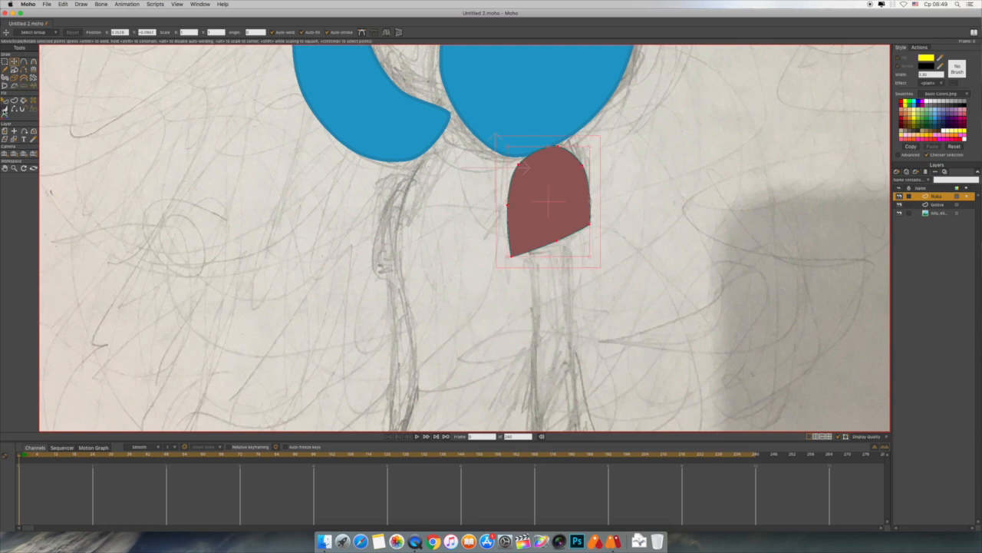
left_click(5, 101)
left_click(516, 203)
left_click(906, 102)
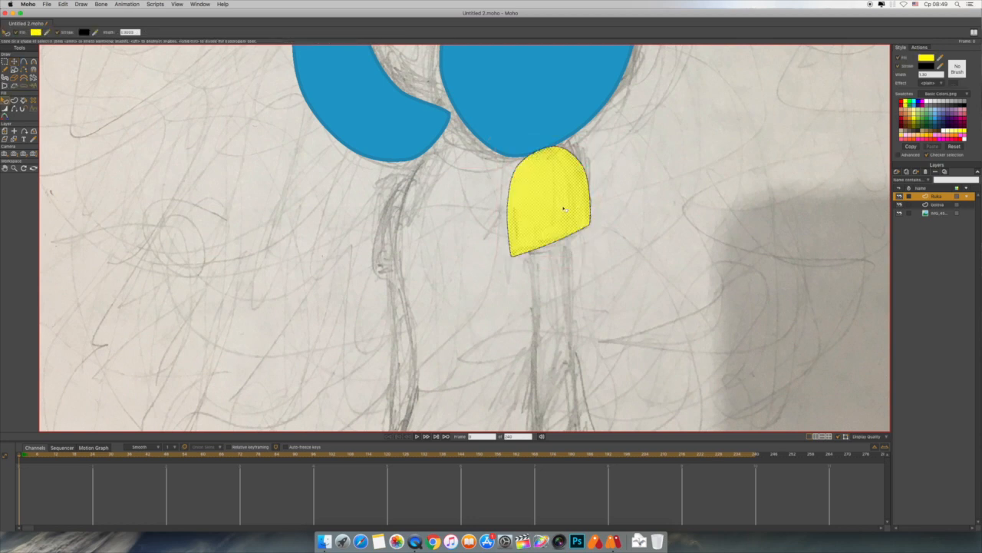
left_click(926, 58)
left_click(664, 242)
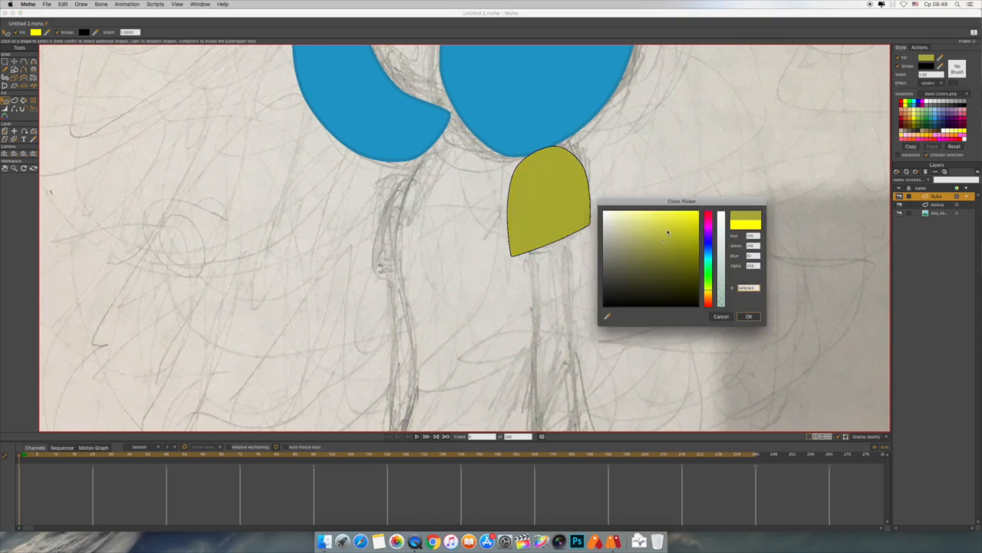
left_click(678, 224)
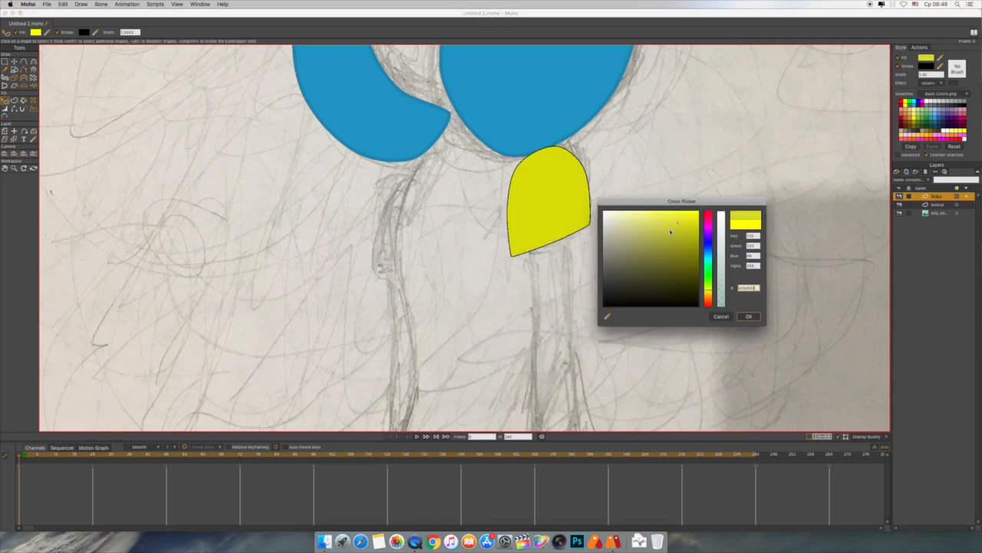
left_click(749, 316)
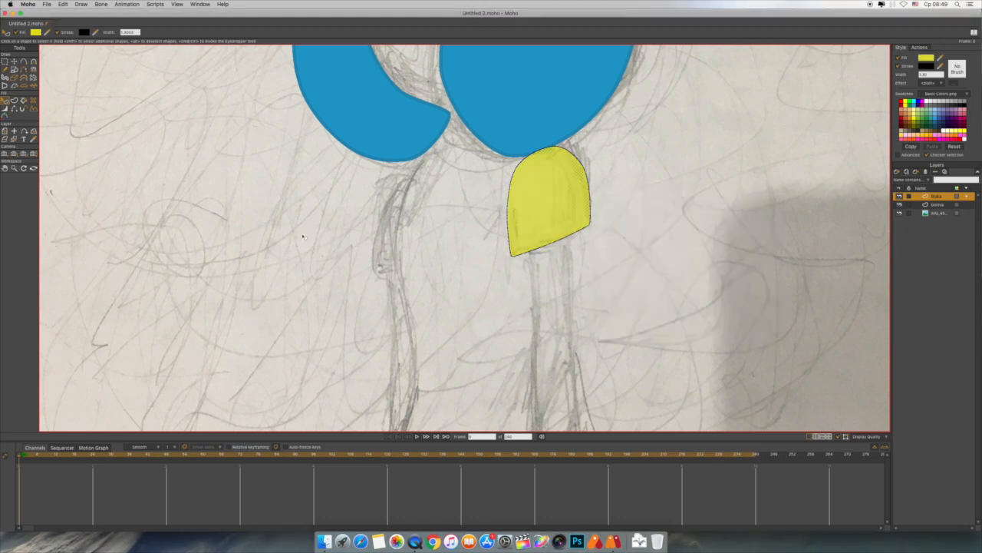
Trace the arm's left edge from the sleeve's lower edge down and around the hand with Add Point.
left_click(24, 61)
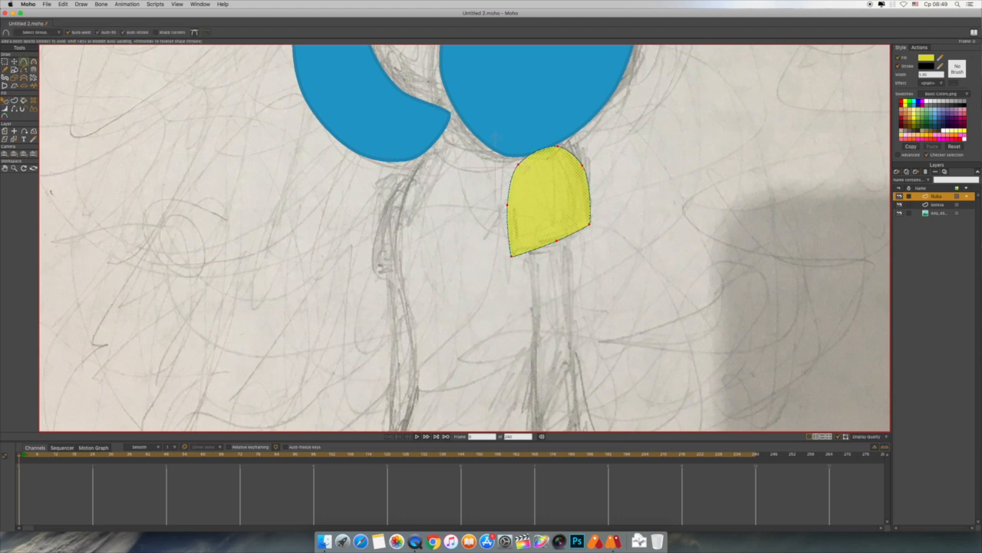
scroll(496, 238, "down", 4)
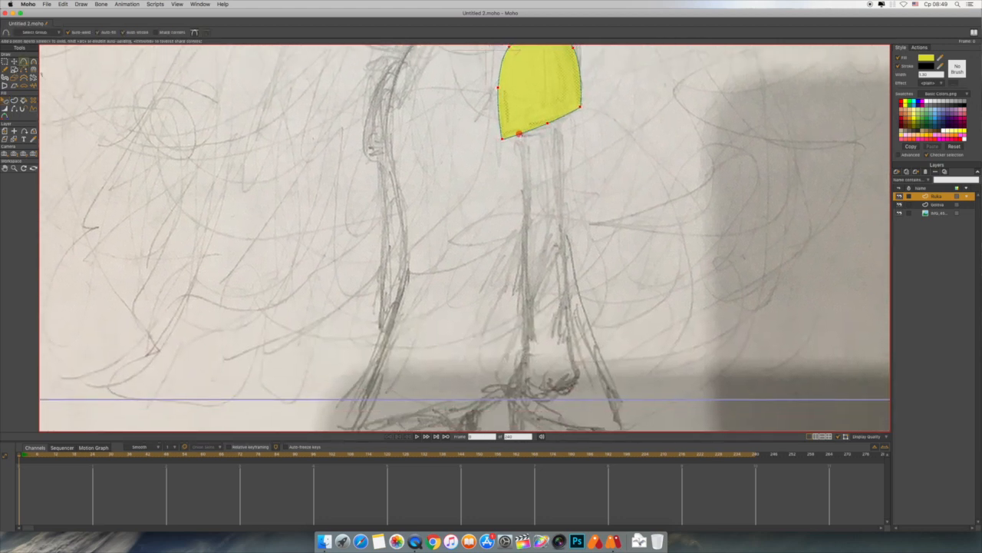
left_click(520, 133)
left_click(520, 133)
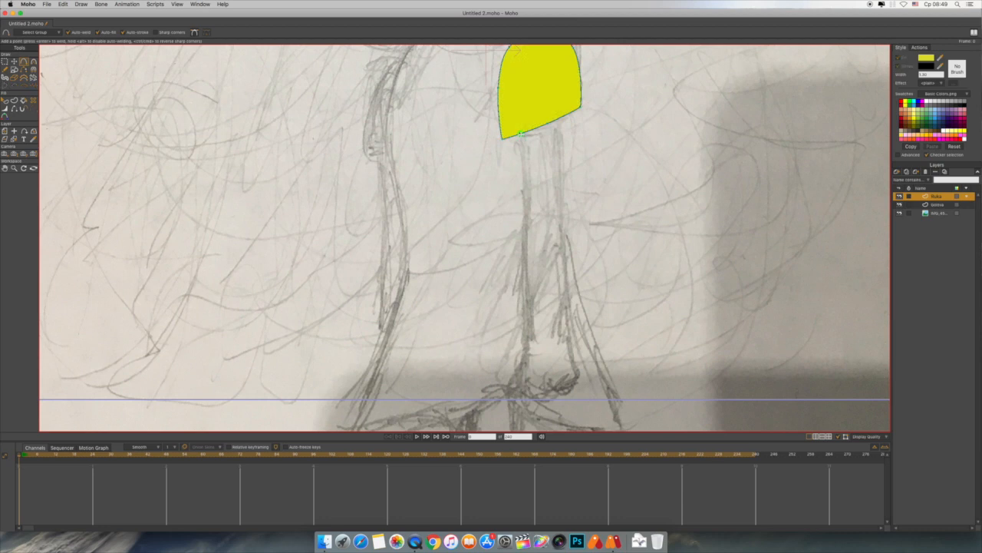
left_click_drag(524, 188, 526, 218)
mouse_move(526, 276)
left_mouse_down()
mouse_move(525, 368)
mouse_move(490, 189)
mouse_move(497, 209)
mouse_move(542, 198)
left_mouse_up()
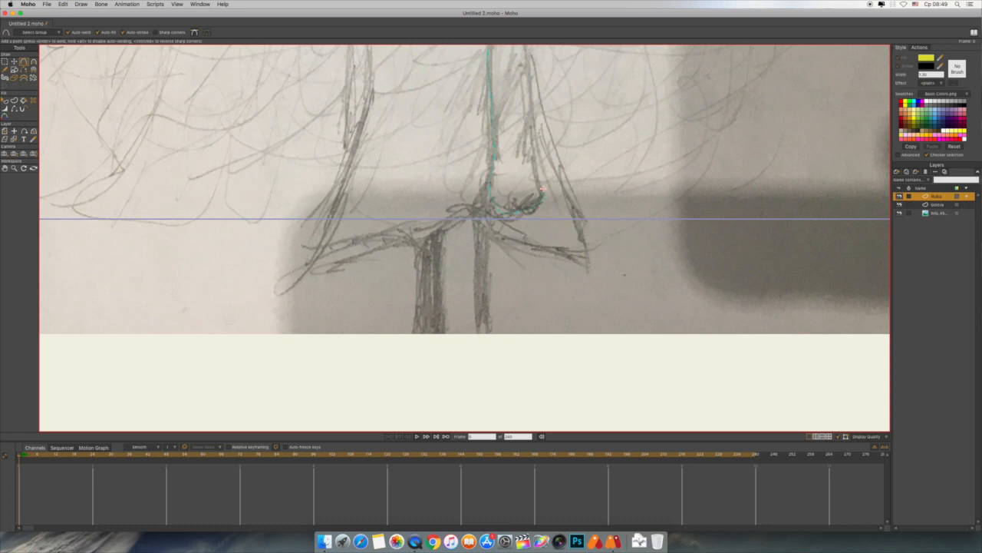
Continue the arm curve up its right edge and join it to the sleeve's lower edge, undoing a misplaced point.
scroll(535, 156, "up", 5)
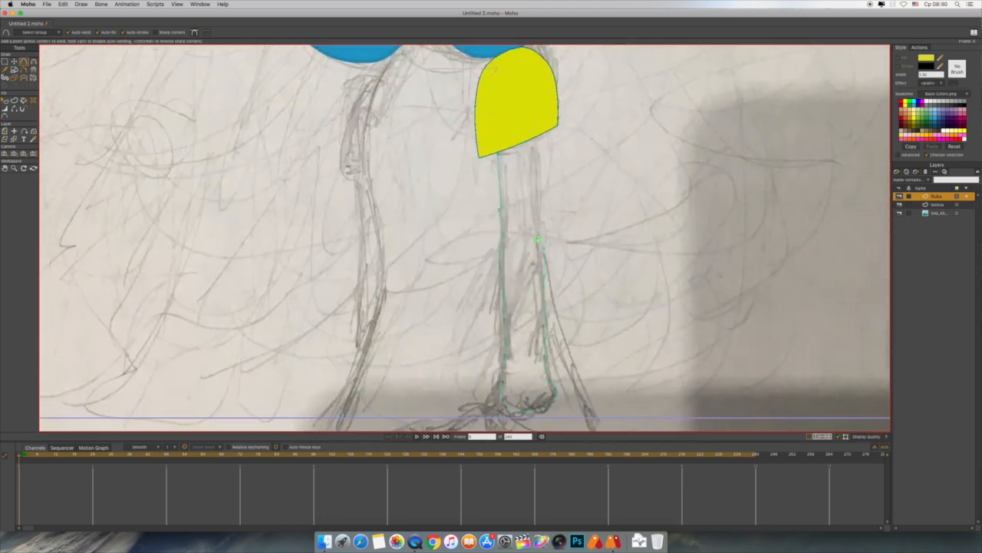
key("super+z")
left_click(538, 136)
key("t")
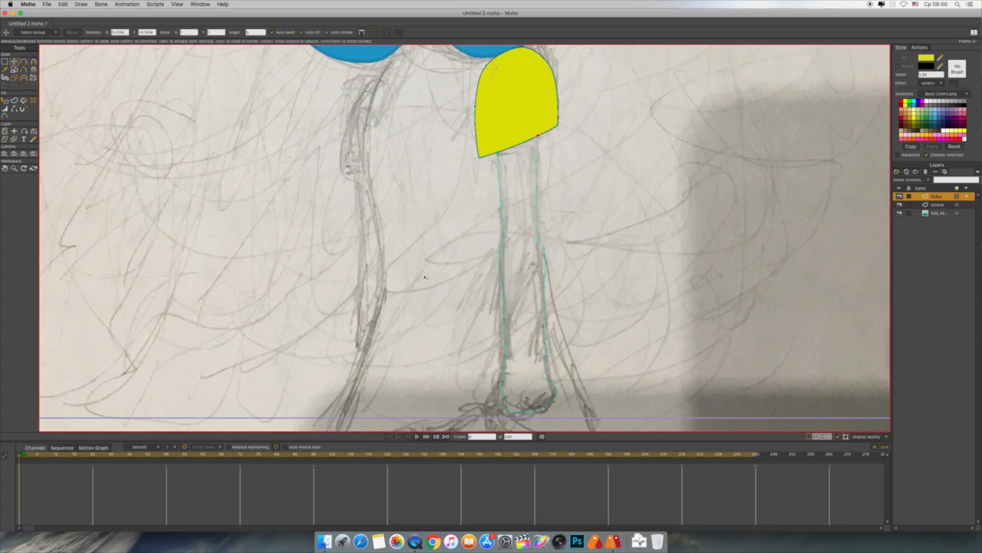
Fill the closed arm outline below the sleeve with a dark orange using Paint Bucket.
key("p")
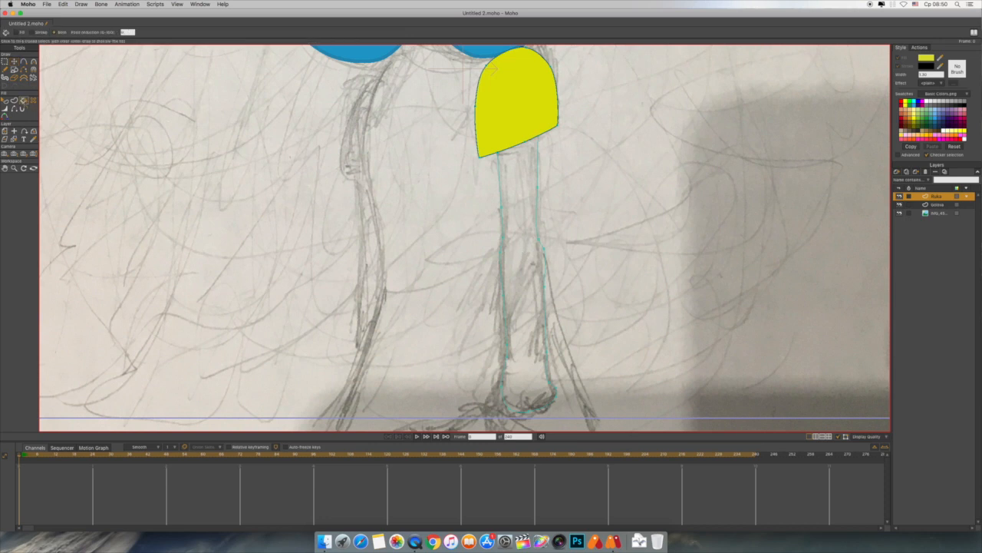
left_click(931, 60)
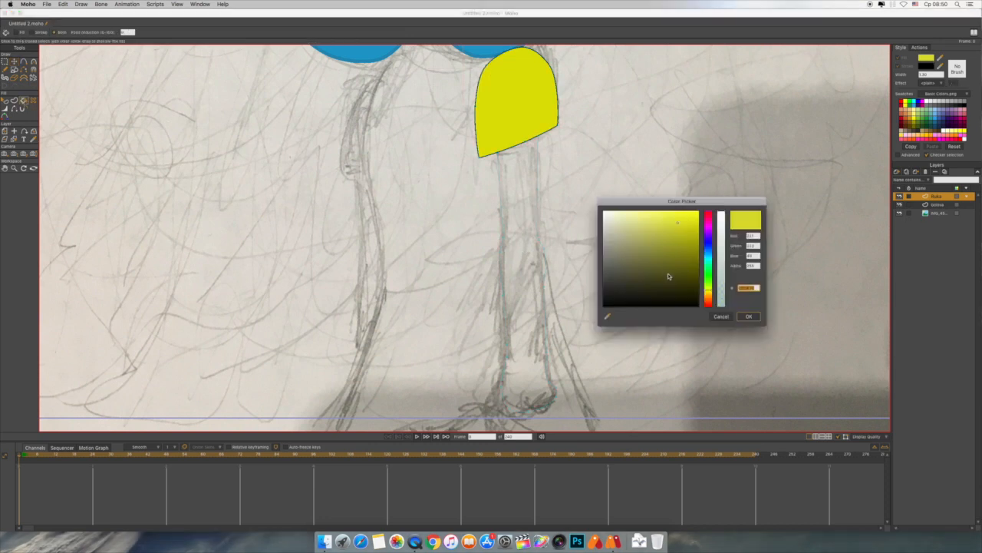
left_click(708, 297)
left_click_drag(708, 299, 708, 297)
left_click(688, 230)
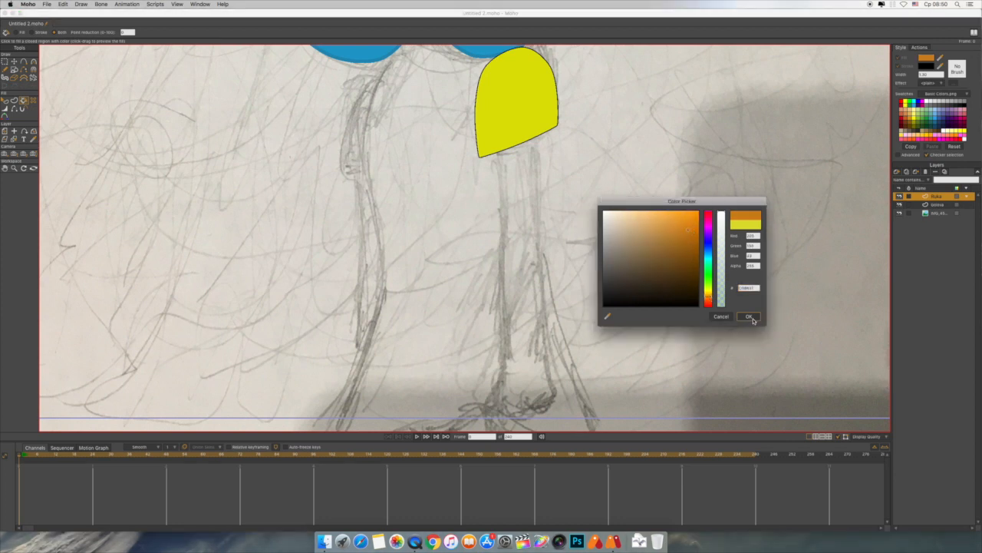
left_click(750, 316)
left_click(525, 305)
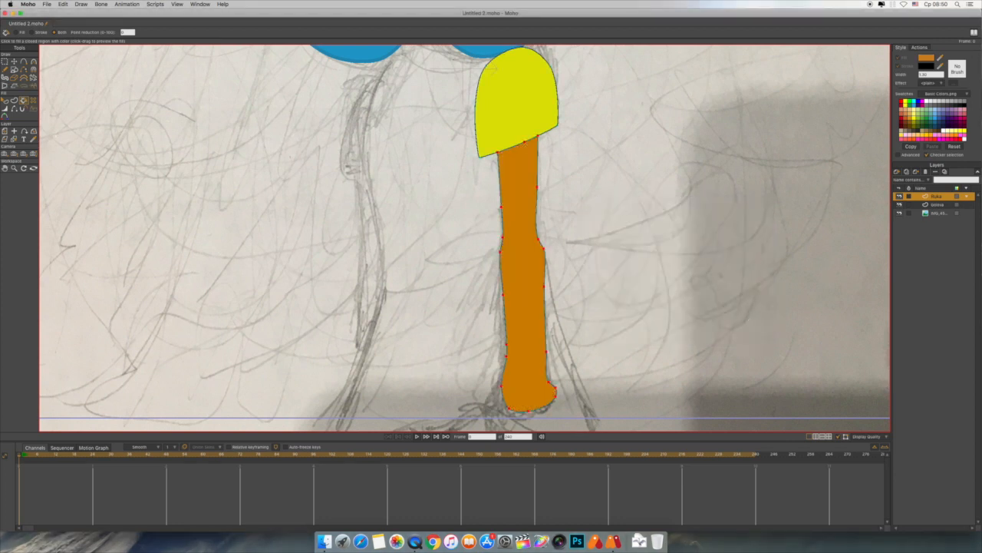
left_click(926, 60)
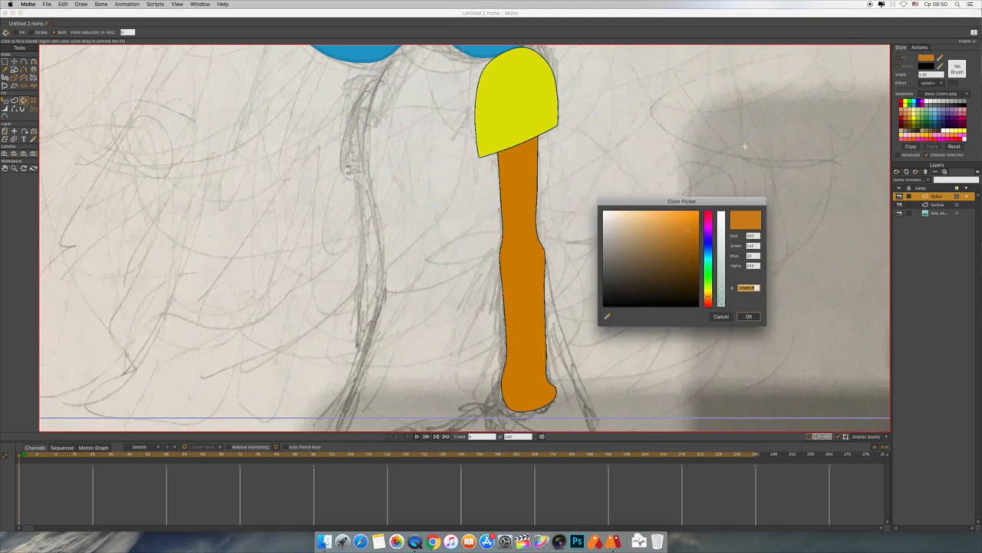
left_click(664, 230)
left_click(721, 316)
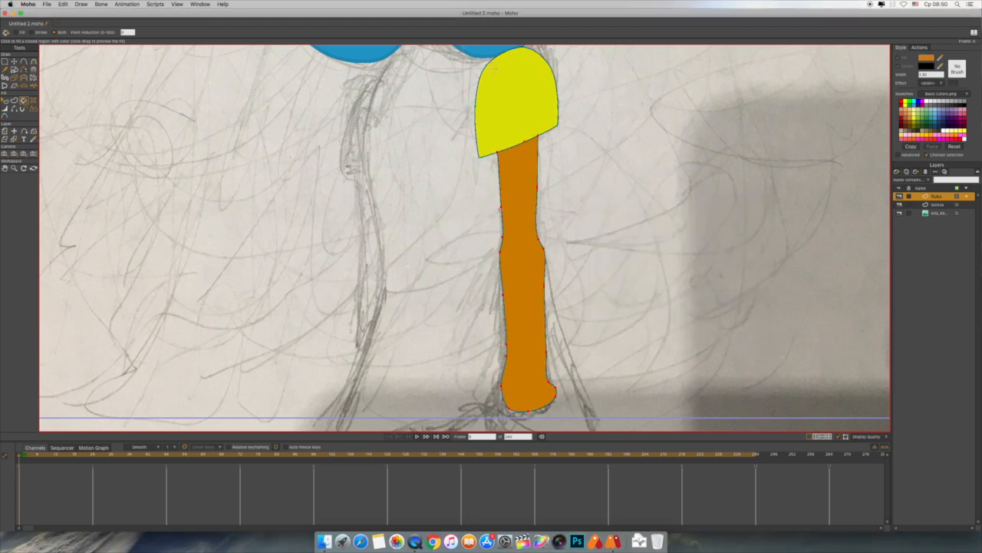
Select the arm shape and lighten its fill to a pale orange skin tone.
left_click(5, 102)
left_click(511, 272)
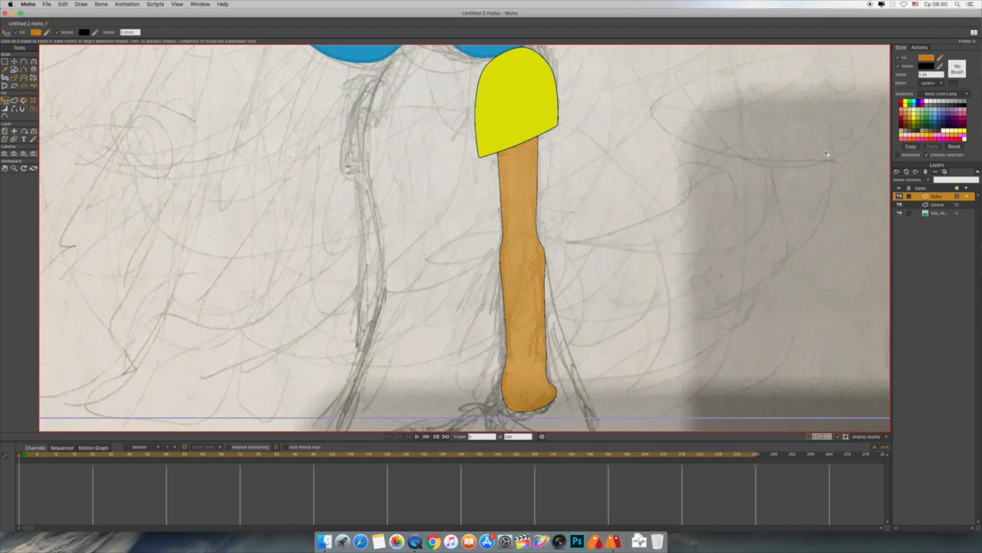
left_click(928, 58)
left_click(659, 254)
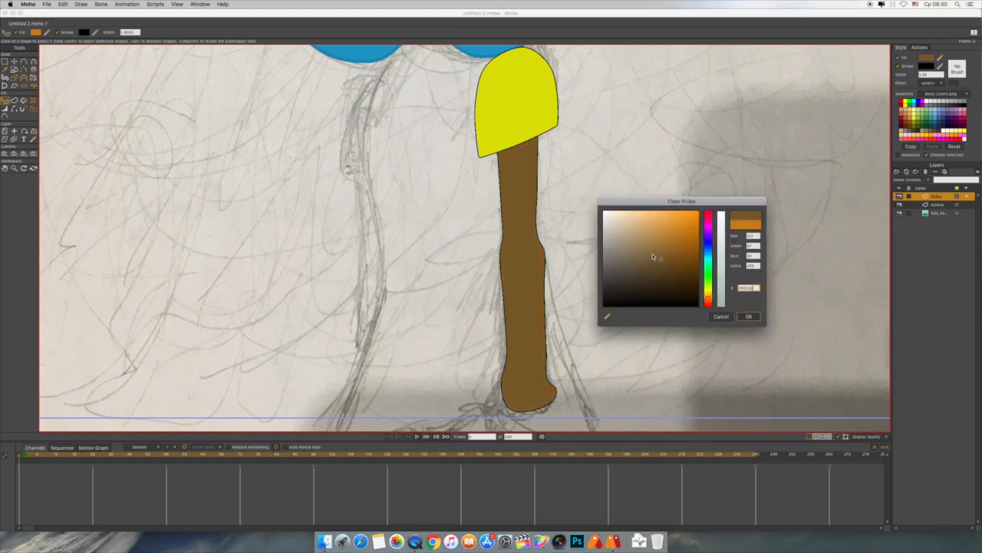
left_click(654, 227)
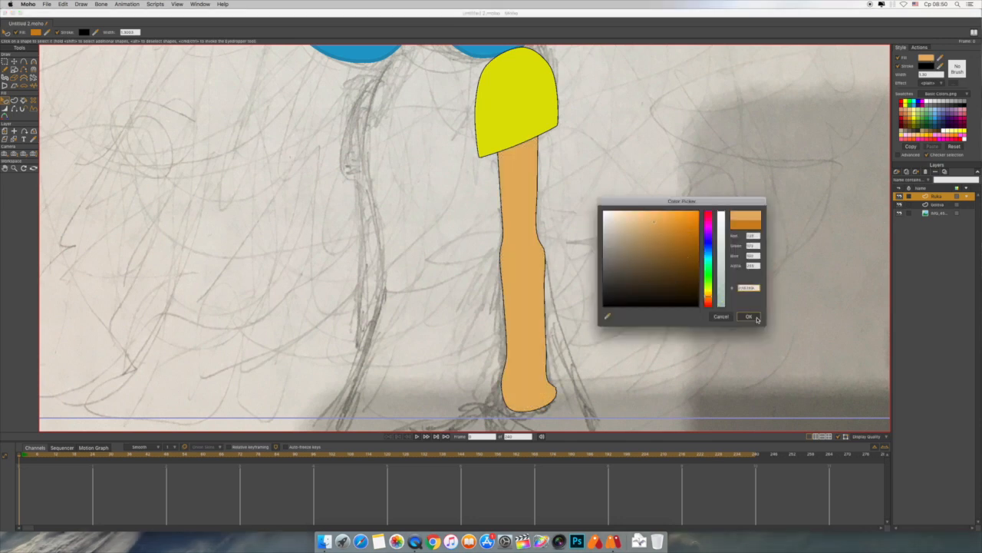
left_click(749, 316)
Set the arm's stroke colour to match its skin-tone fill by sampling the fill with the eyedropper.
left_click(927, 66)
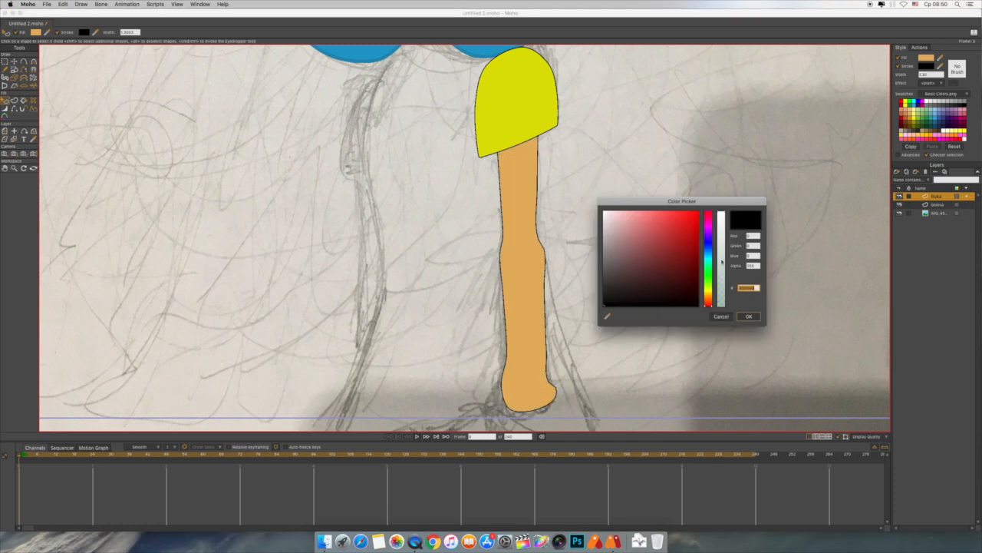
left_click(708, 294)
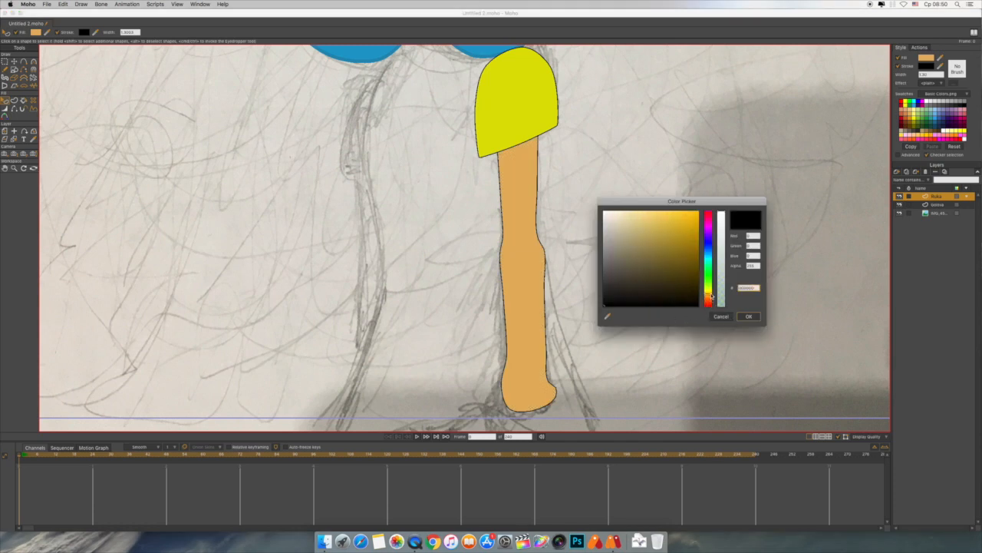
left_click(662, 221)
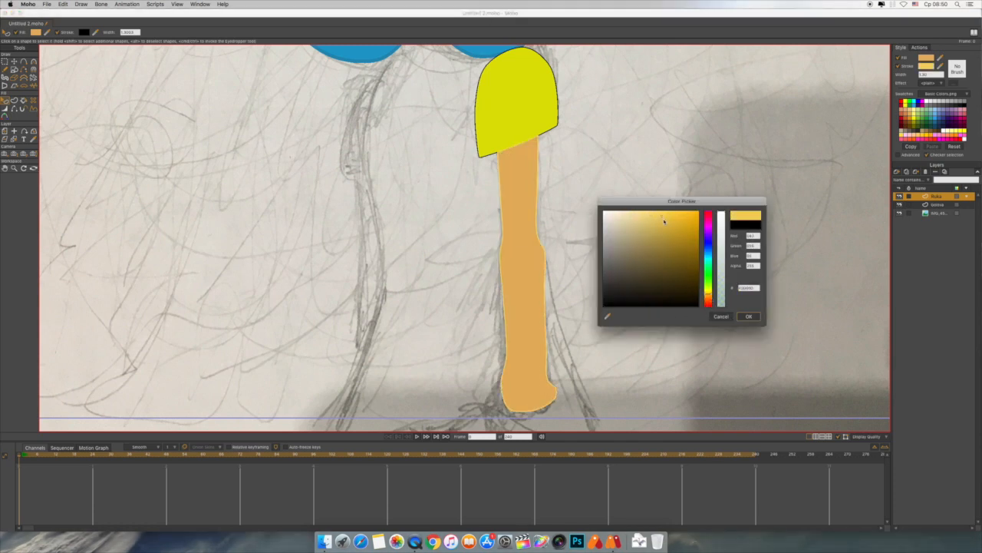
left_click(608, 315)
left_click(530, 309)
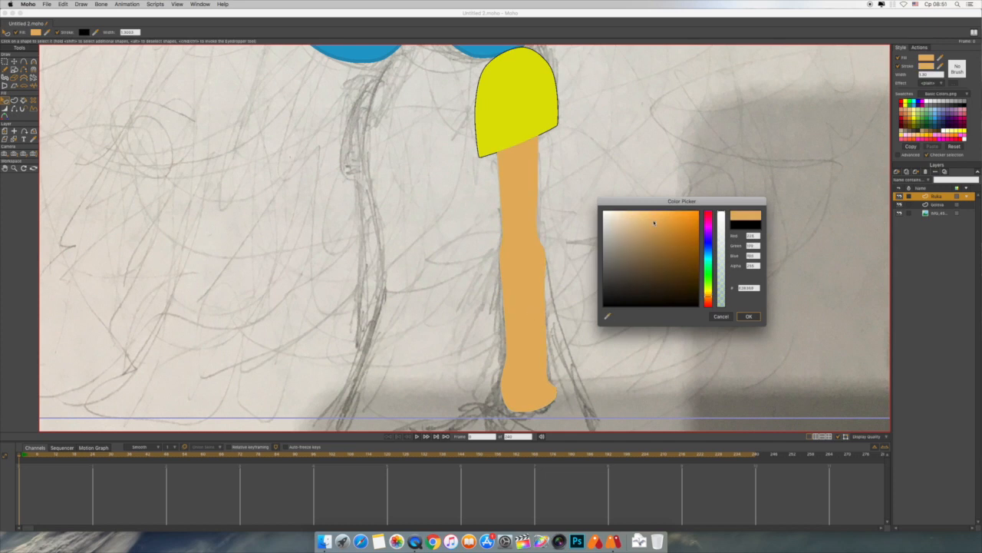
left_click(751, 316)
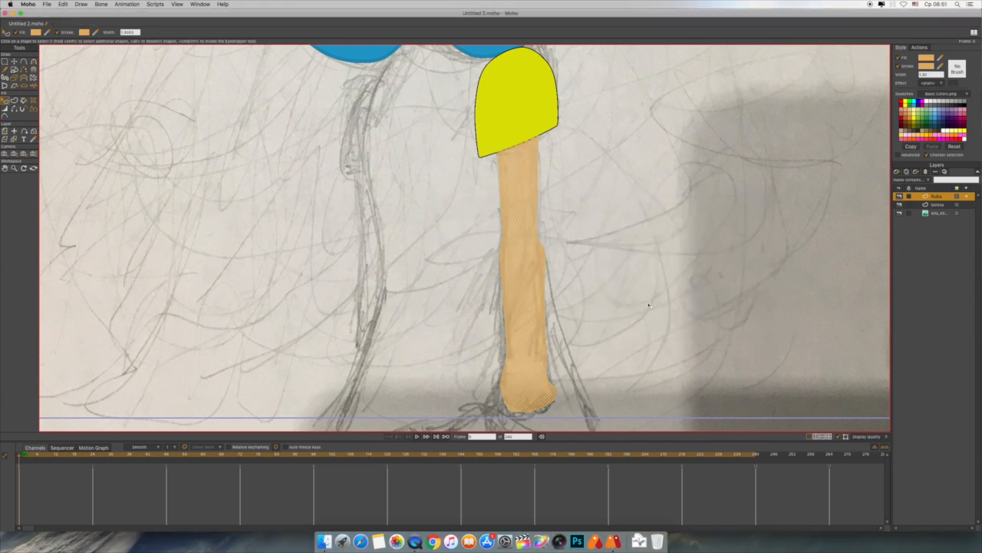
Reshape the arm by moving its edge points, smoothing the elbow bulge and narrowing the wrist above the hand.
left_click_drag(647, 306, 612, 277)
key("t")
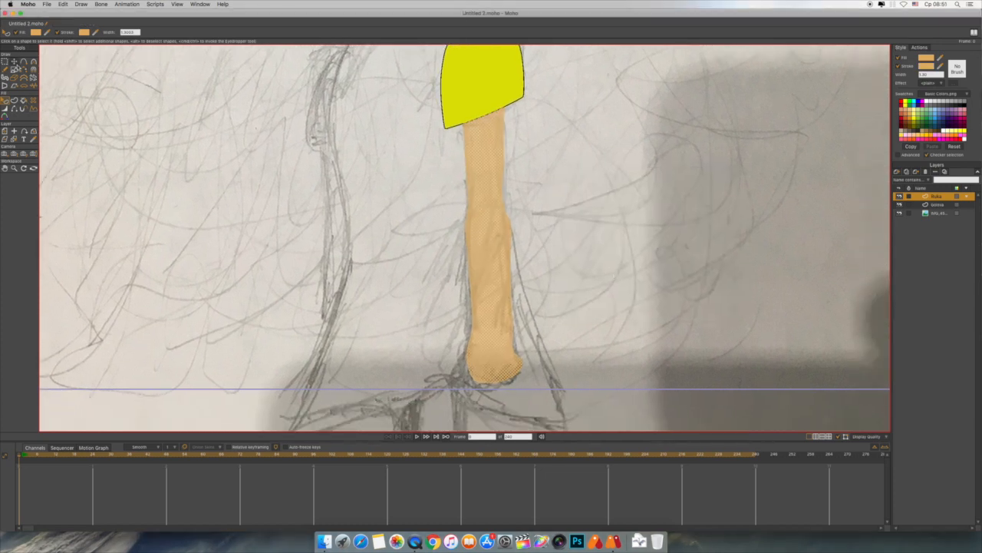
left_click(631, 319)
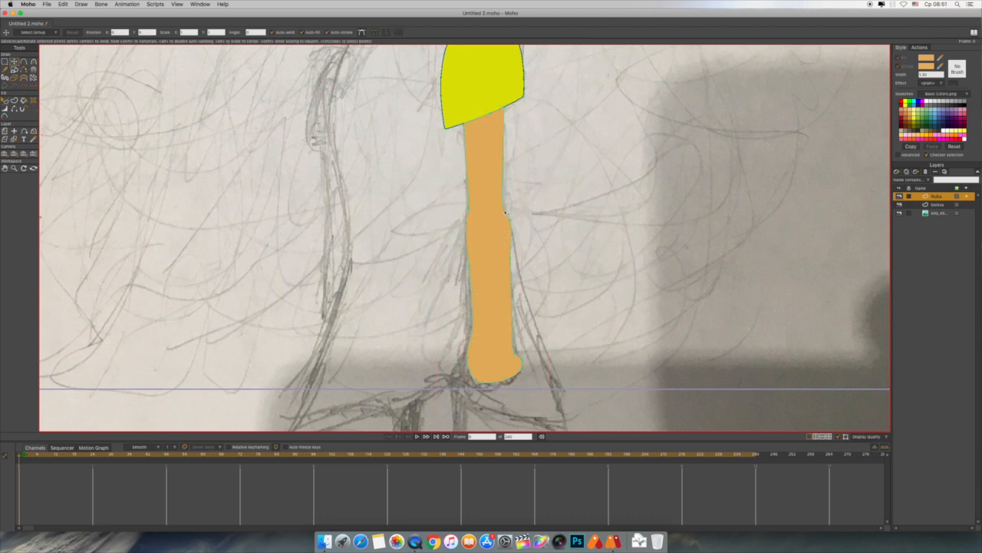
left_click(503, 205)
left_click(508, 224)
left_click_drag(465, 227, 510, 264)
left_click(508, 225)
left_click(502, 159)
left_click_drag(511, 323, 504, 324)
Draw four short curved finger lines running inward from the hand's lower edge with Add Point and adjust their points.
scroll(537, 321, "down", 3)
scroll(569, 265, "right", 4)
scroll(568, 265, "down", 3)
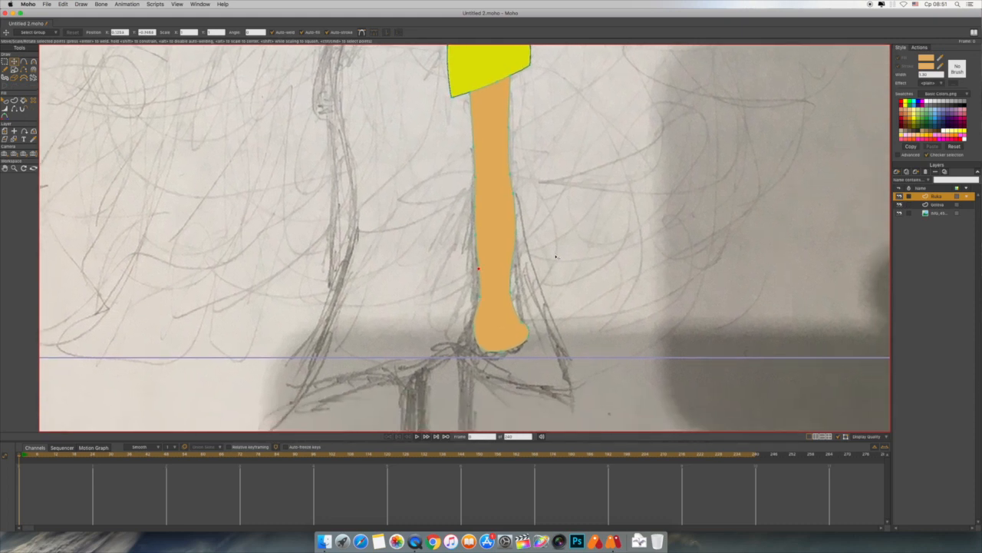
scroll(563, 309, "up", 3)
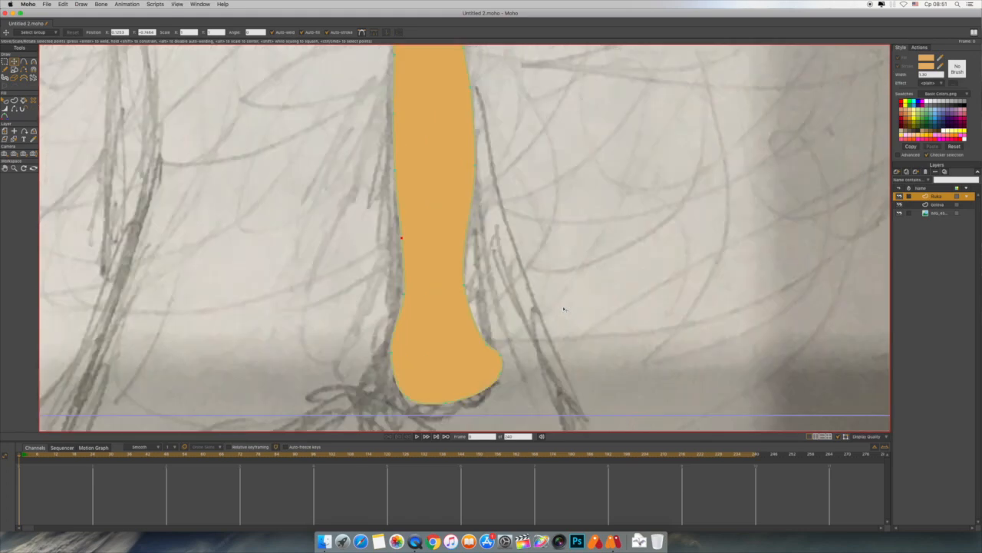
scroll(577, 284, "down", 3)
scroll(577, 284, "up", 2)
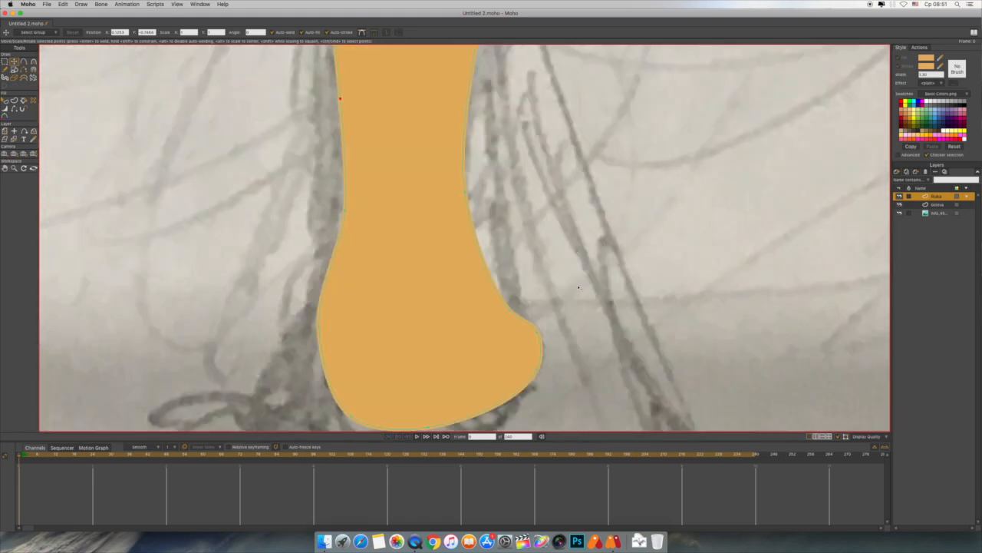
scroll(611, 355, "down", 2)
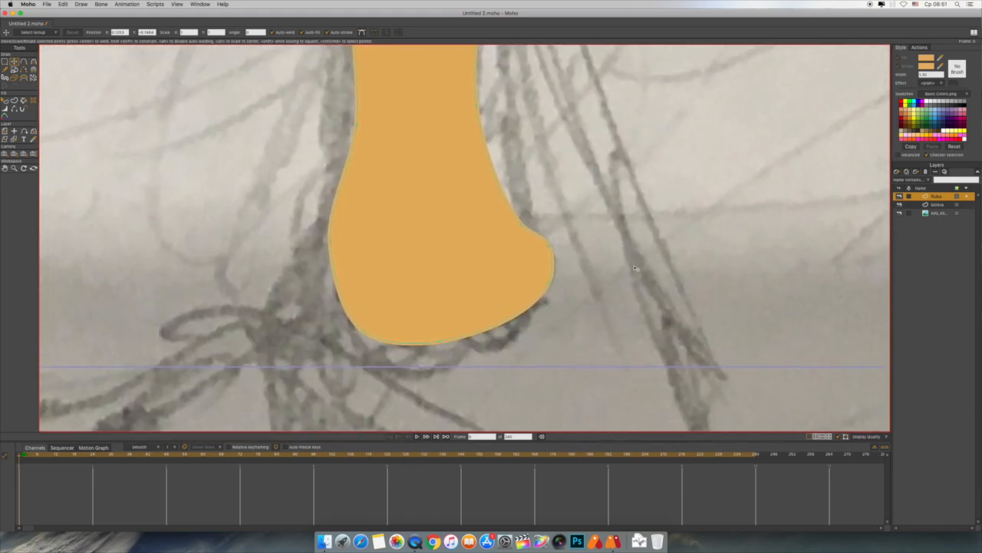
left_click(23, 62)
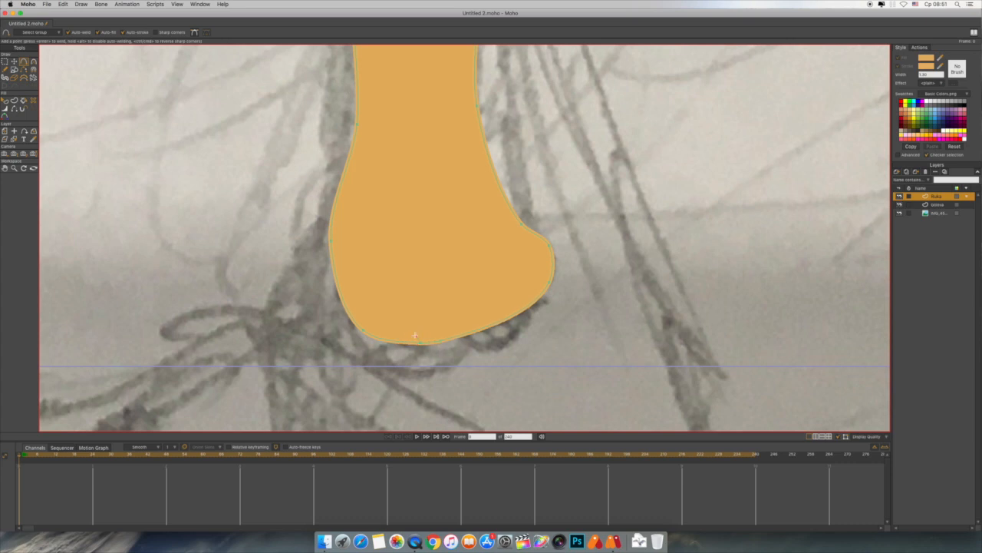
left_click_drag(386, 314, 380, 305)
left_click(460, 334)
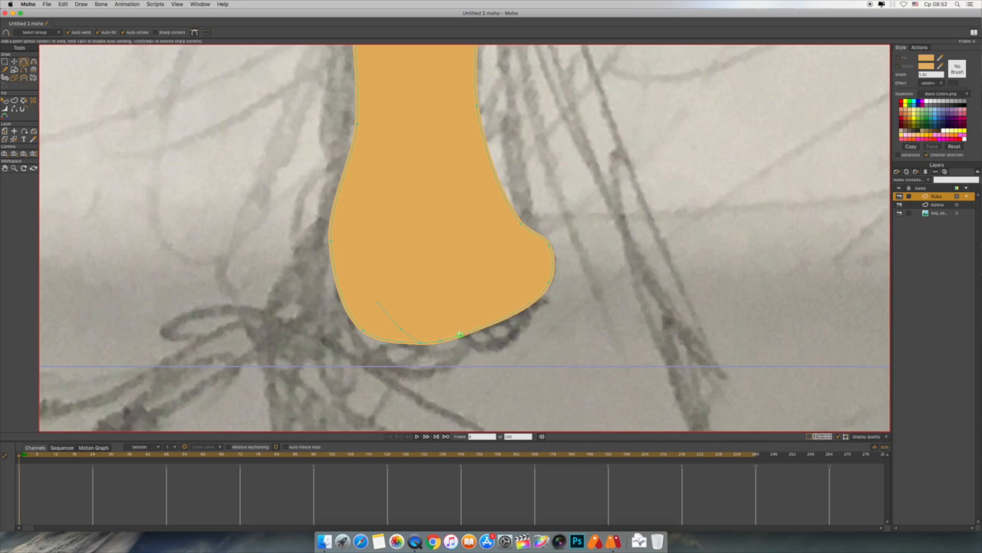
left_click(417, 301)
left_click_drag(504, 316, 458, 288)
key("ctrl+a")
key("t")
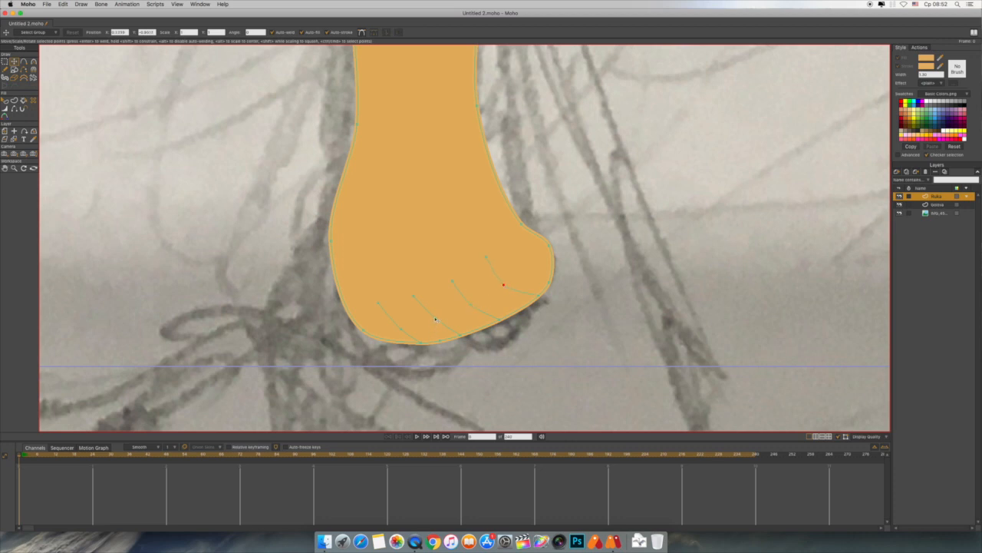
Create a stroke shape from the leftmost finger line and colour it a muted grey-brown.
key("u")
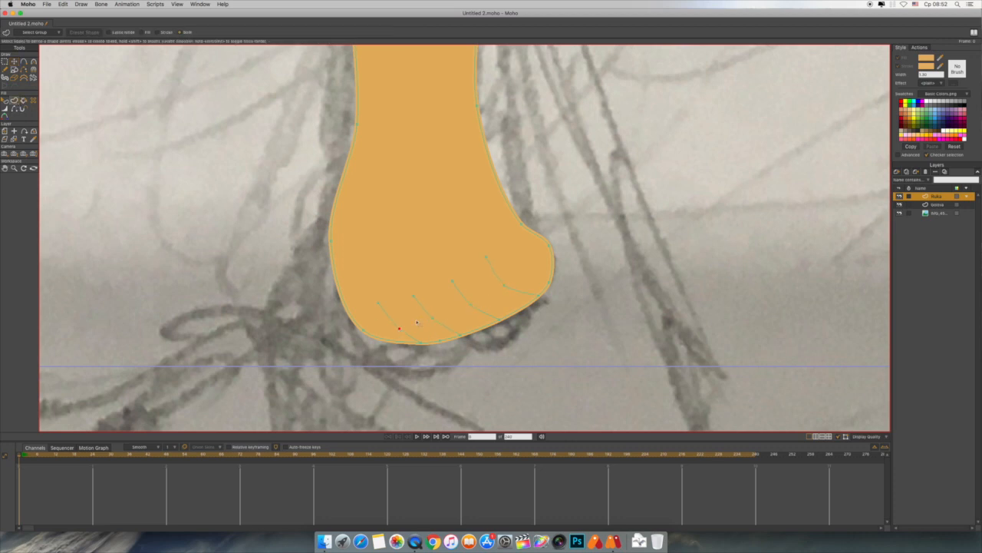
left_click(393, 321)
left_click(90, 33)
left_click(927, 66)
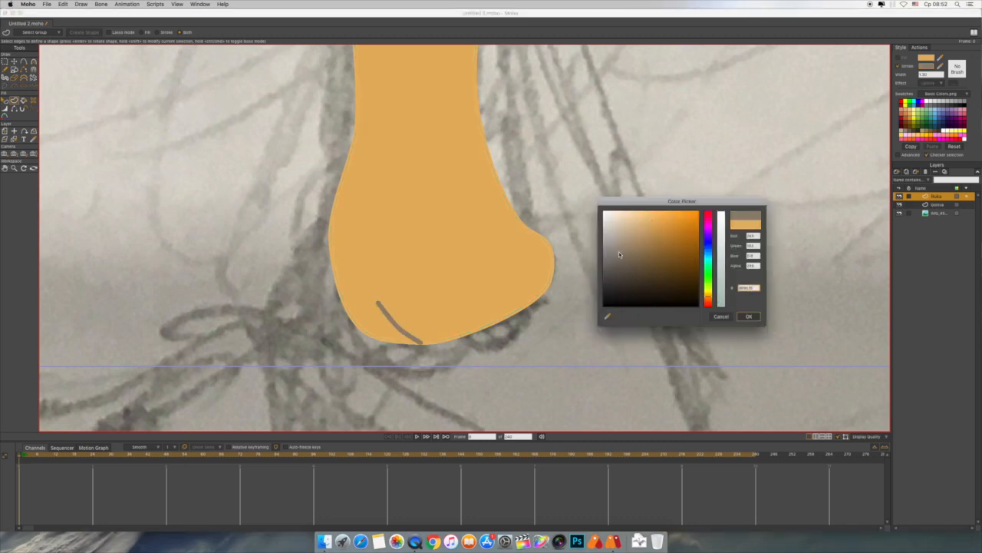
left_click(623, 254)
left_click(749, 317)
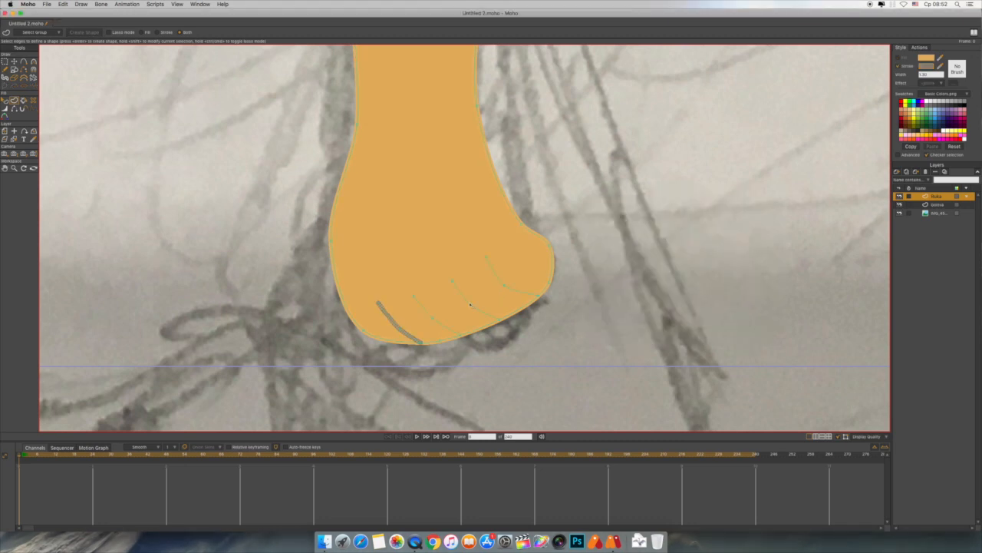
Create matching grey-brown stroke shapes from the remaining three finger lines.
left_click(428, 314)
left_click(90, 33)
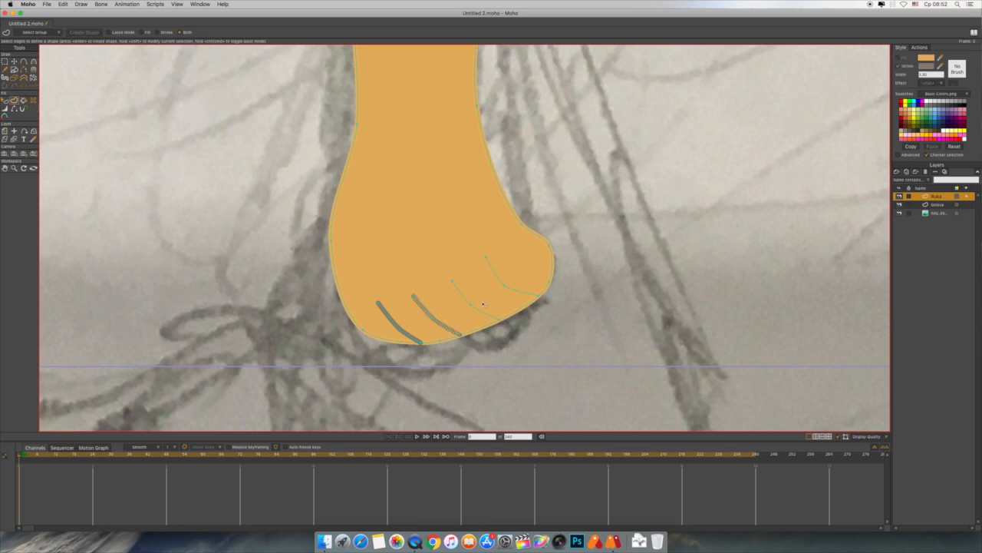
left_click(461, 294)
left_click(90, 33)
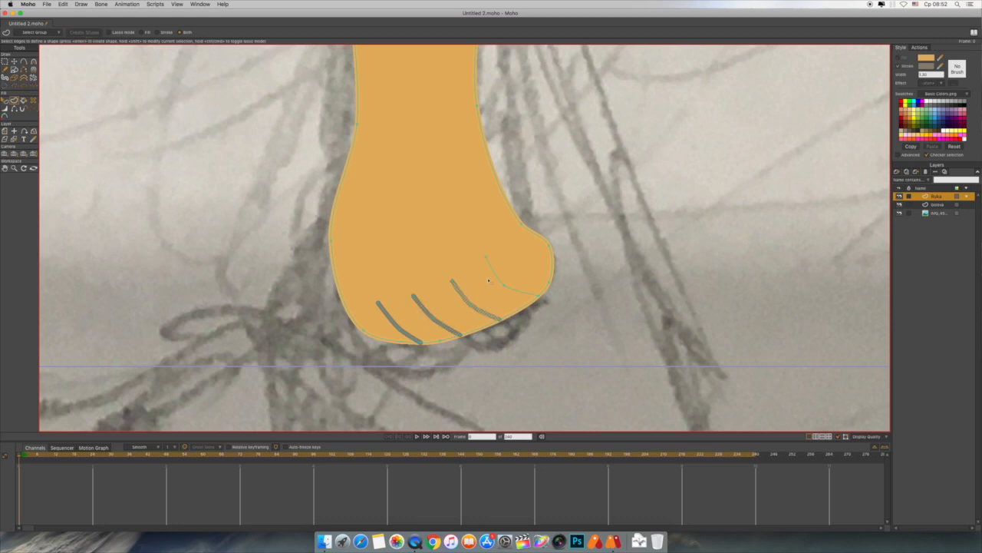
left_click(497, 278)
left_click(90, 33)
Adjust the finger lines' inner end points and taper those ends to thin tips with Line Width.
left_click(14, 61)
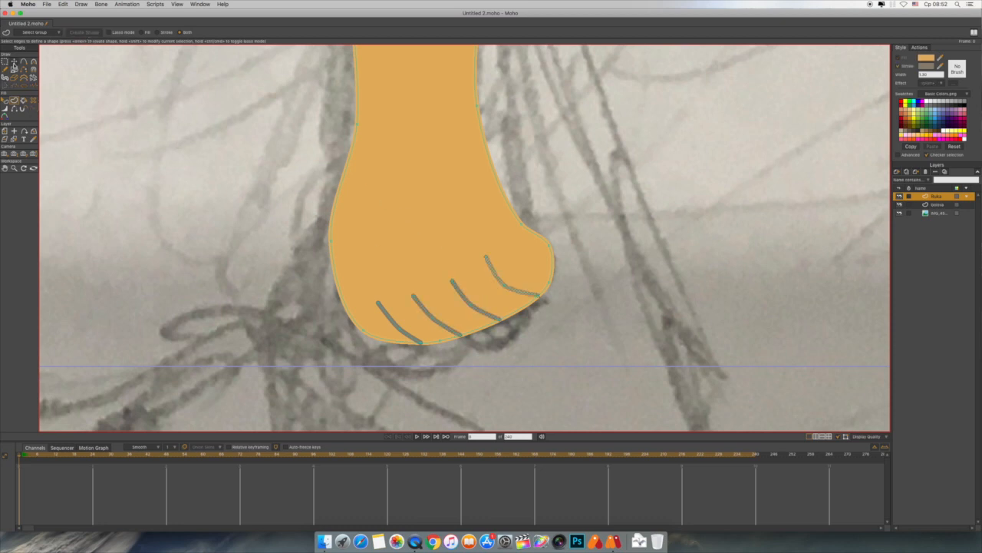
mouse_move(486, 256)
left_mouse_down()
mouse_move(489, 266)
mouse_move(471, 257)
mouse_move(450, 282)
mouse_move(389, 284)
mouse_move(370, 298)
mouse_move(355, 291)
left_mouse_up()
key("w")
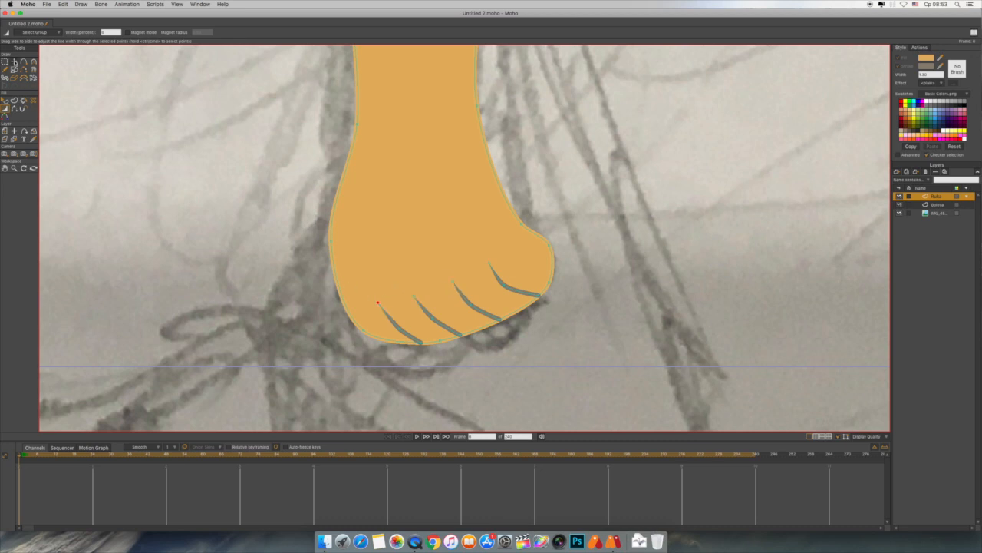
Create a black stroke shape from the sleeve's hem segment where the orange arm meets the sleeve.
left_click(14, 61)
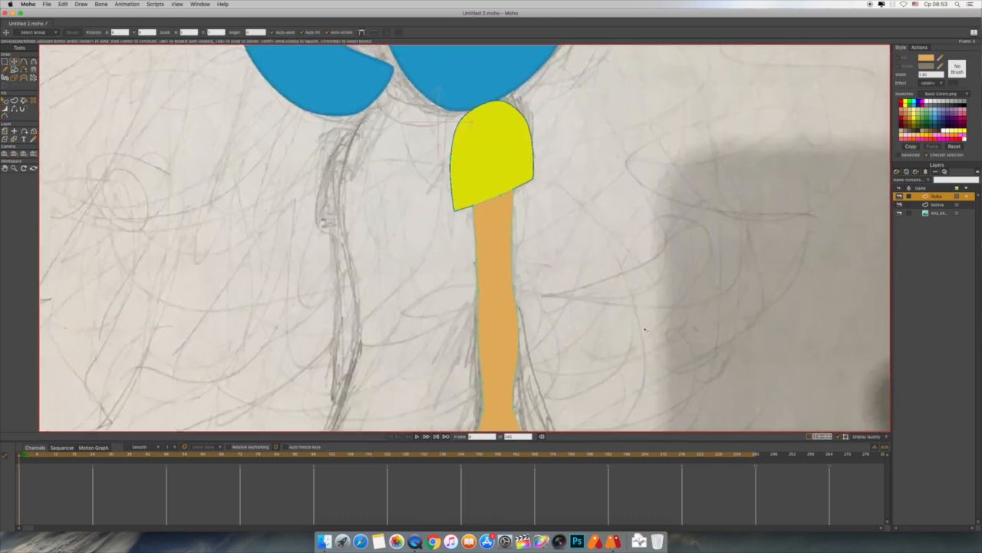
left_click_drag(635, 201, 656, 188)
scroll(656, 188, "up", 5)
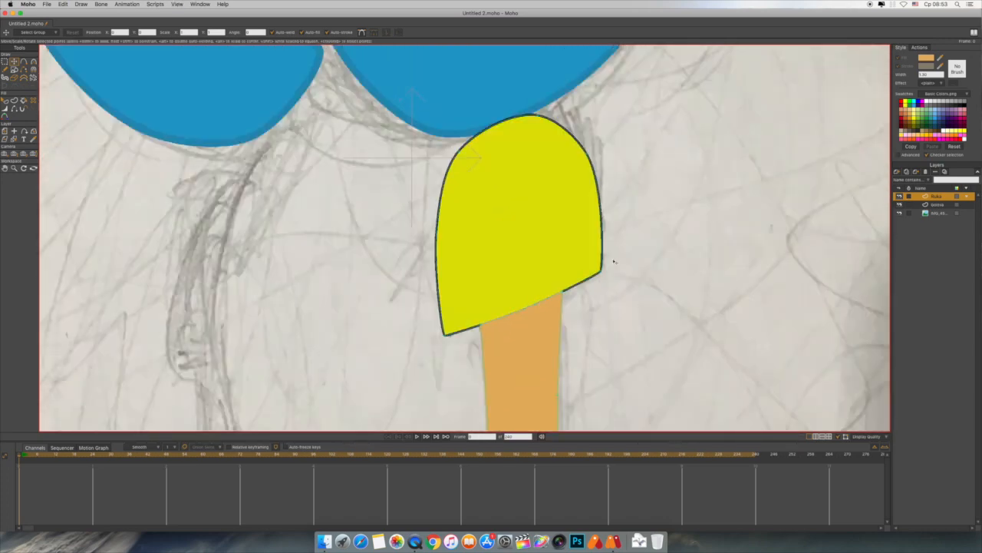
left_click(14, 100)
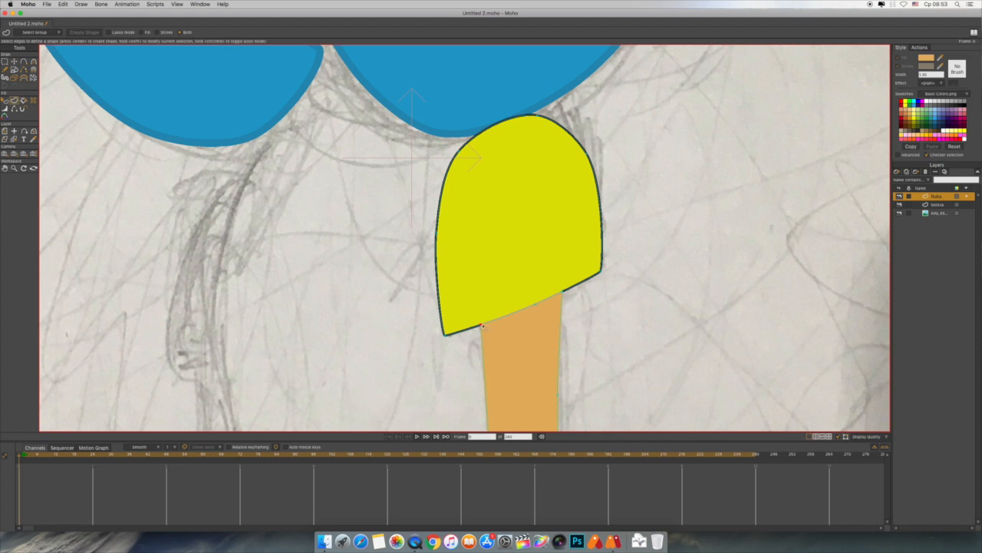
left_click(536, 306)
left_click(928, 68)
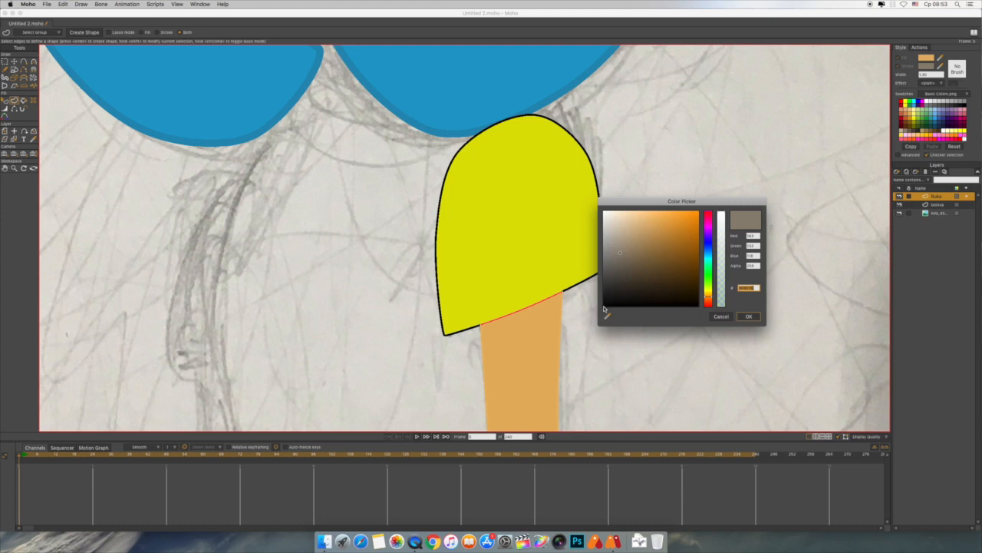
left_click(604, 307)
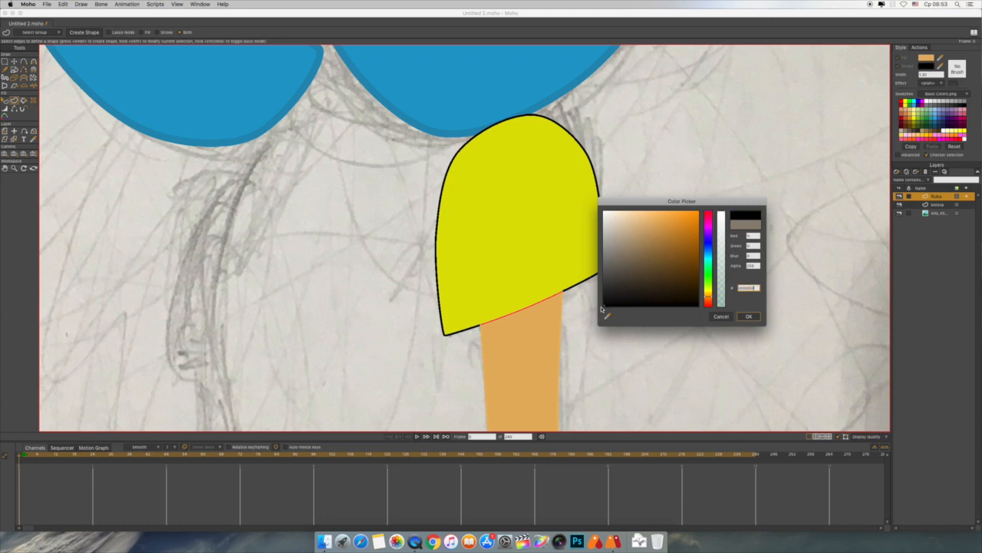
left_click(750, 317)
left_click(86, 33)
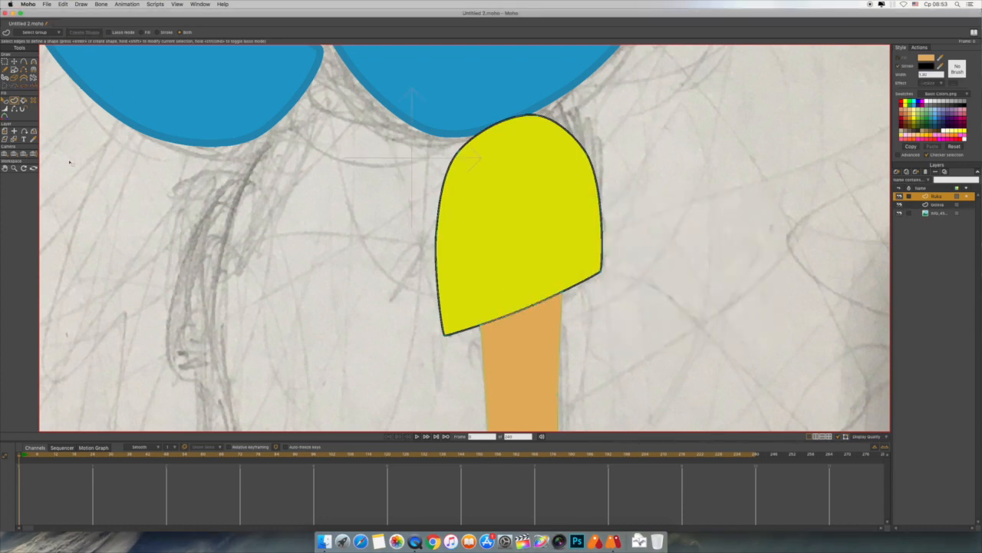
Try to recolour the selected sleeve's outline with the yellow sampled from its fill.
left_click(14, 62)
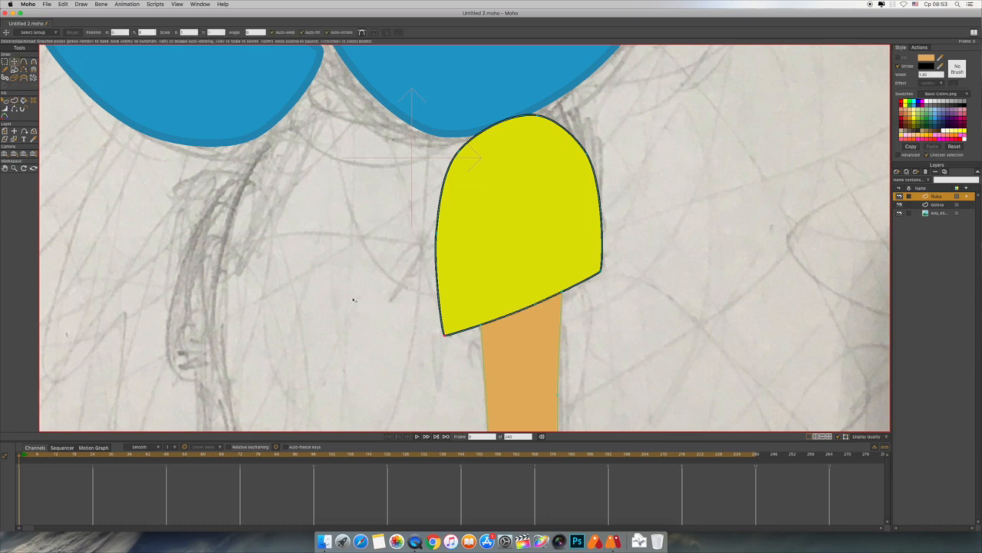
mouse_move(336, 294)
left_mouse_down()
mouse_move(495, 167)
mouse_move(451, 273)
mouse_move(369, 274)
left_mouse_up()
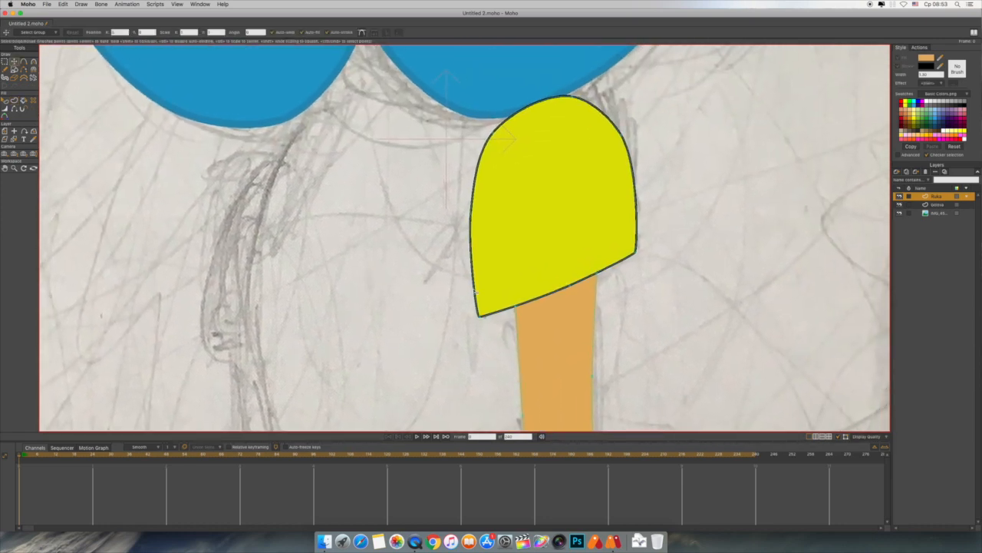
double_click(472, 275)
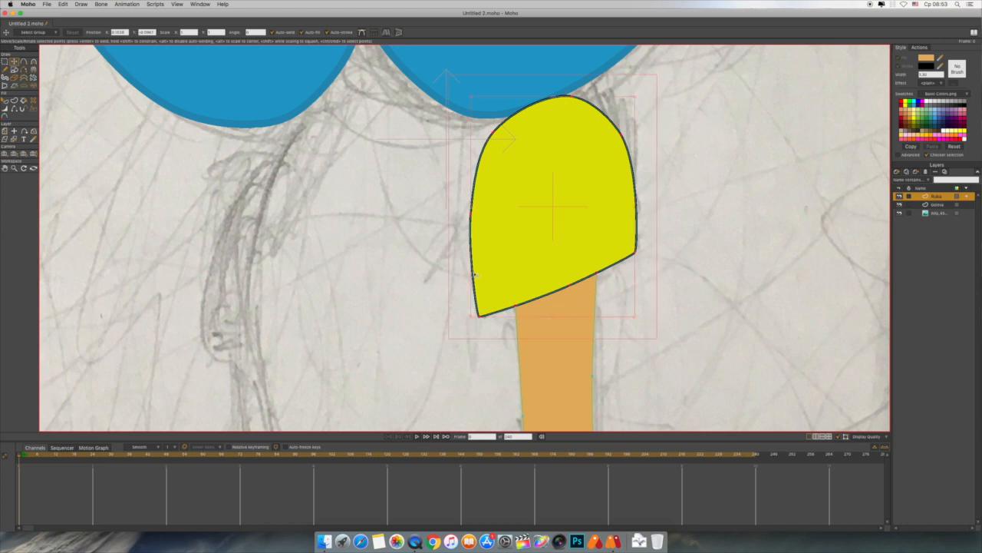
left_click(930, 67)
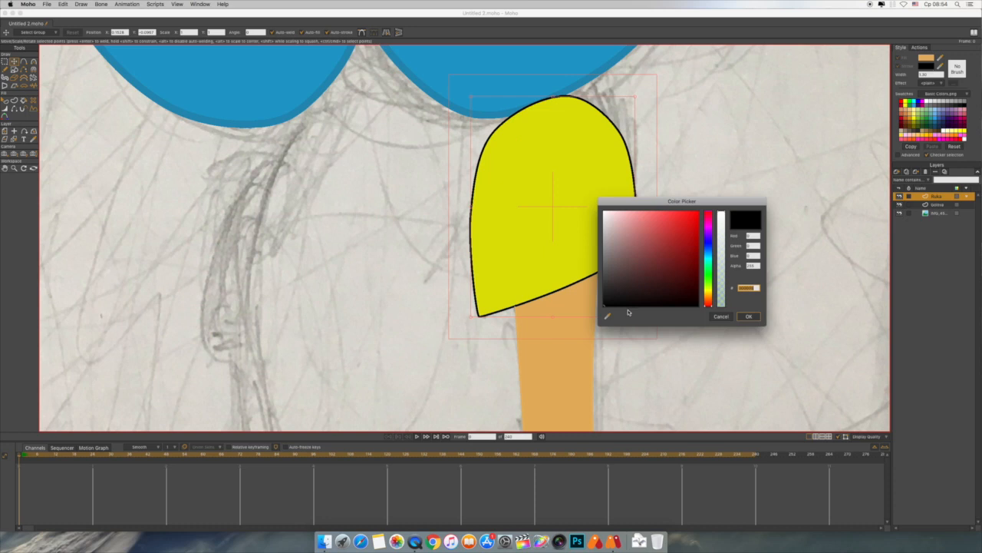
left_click_drag(607, 319, 562, 261)
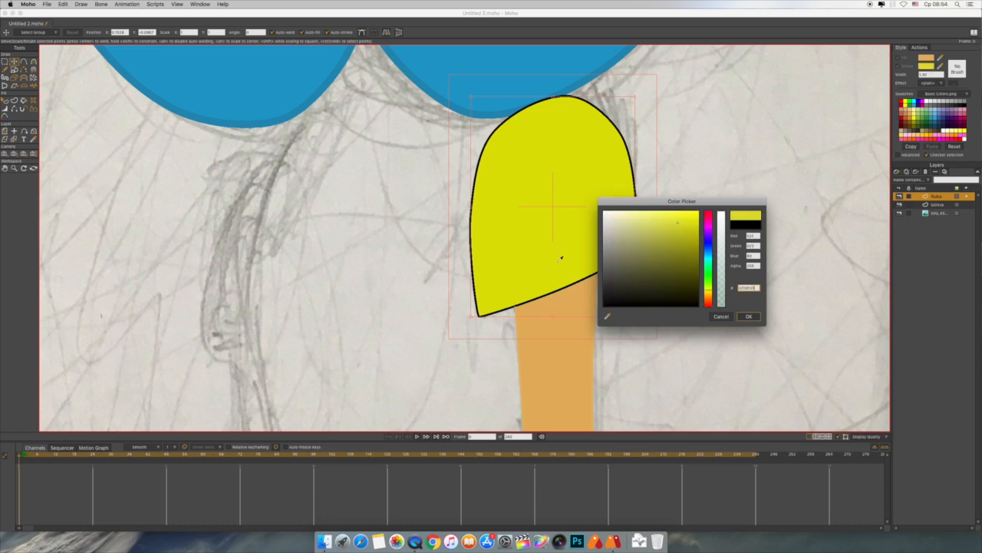
left_click(752, 317)
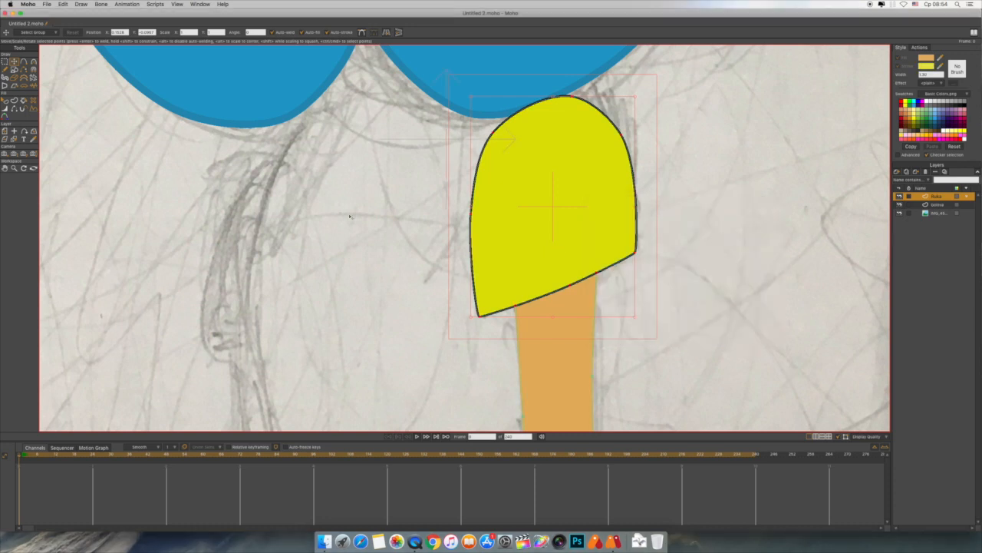
Select the sleeve shape and set its stroke to a muted yellow based on the fill colour.
left_click(5, 101)
left_click(560, 229)
left_click(926, 67)
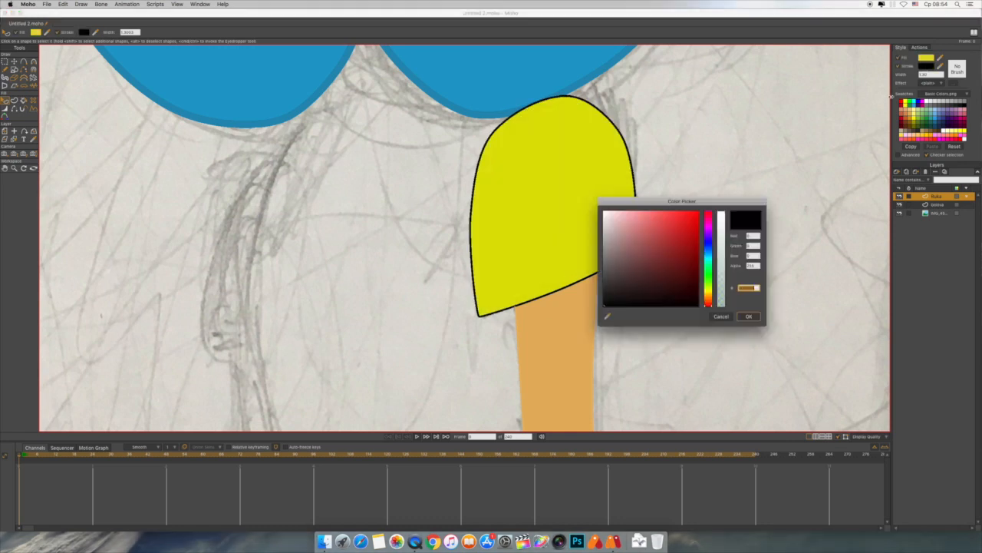
left_click_drag(608, 316, 553, 259)
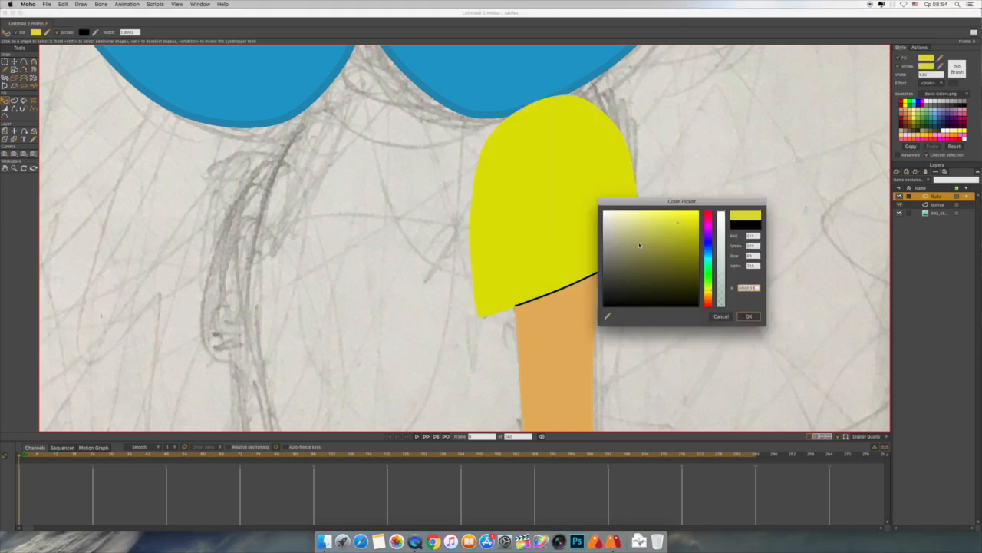
left_click_drag(646, 235, 644, 241)
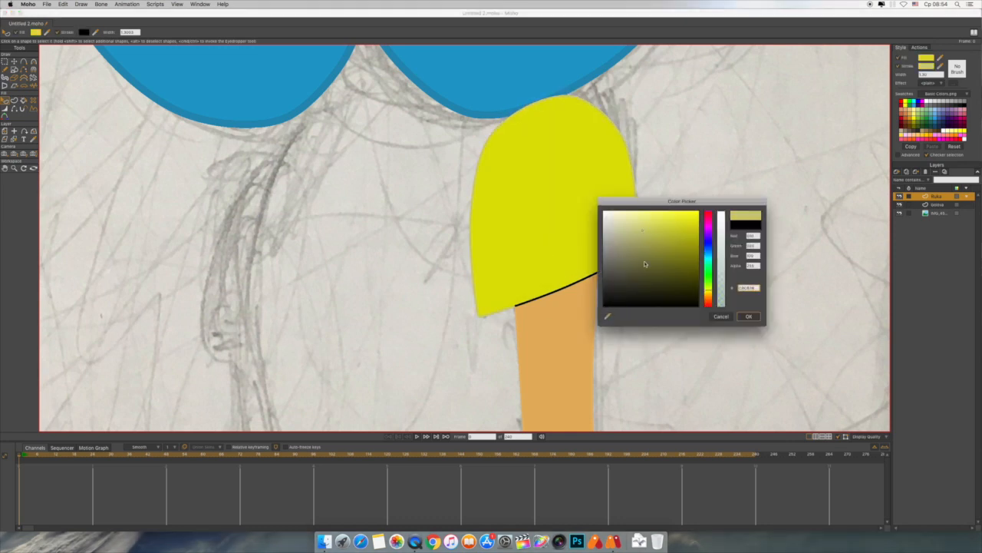
left_click(748, 317)
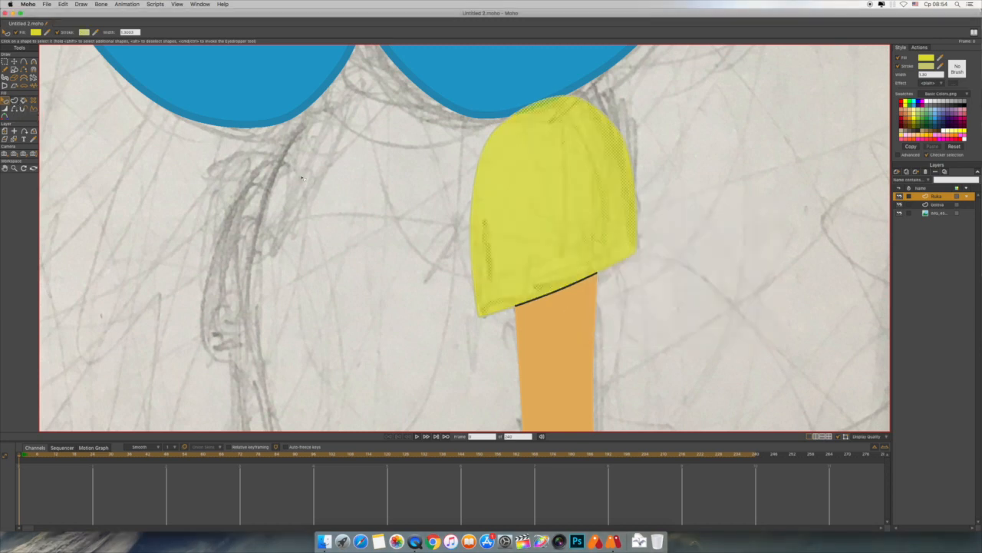
Copy the sleeve's muted yellow outline style onto the black hem line with the Eyedropper.
left_click(552, 296)
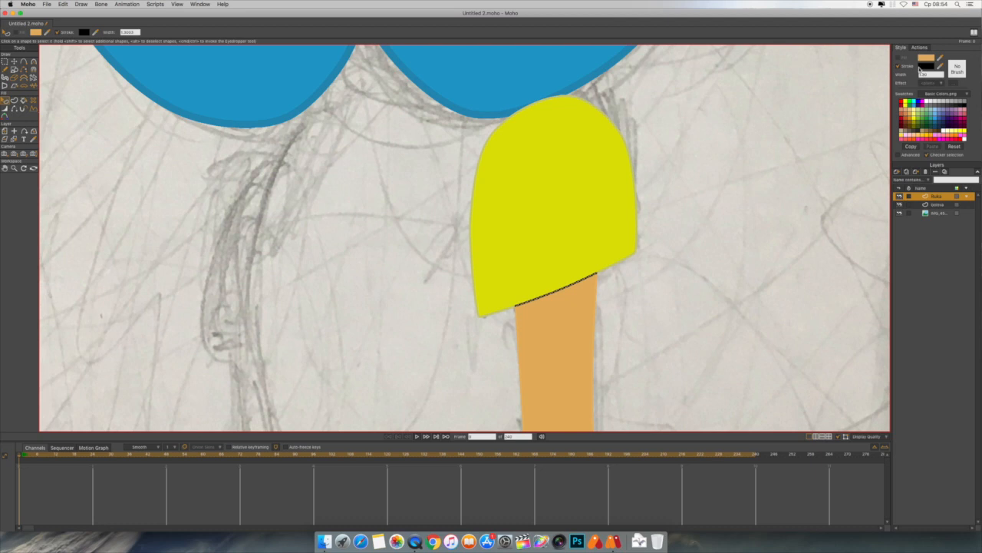
scroll(920, 70, "up", 5)
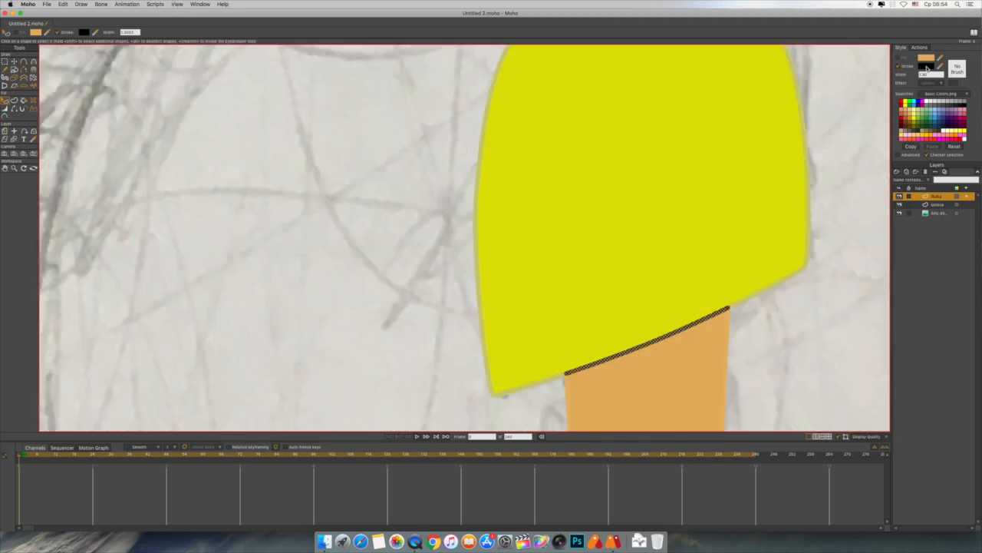
key("i")
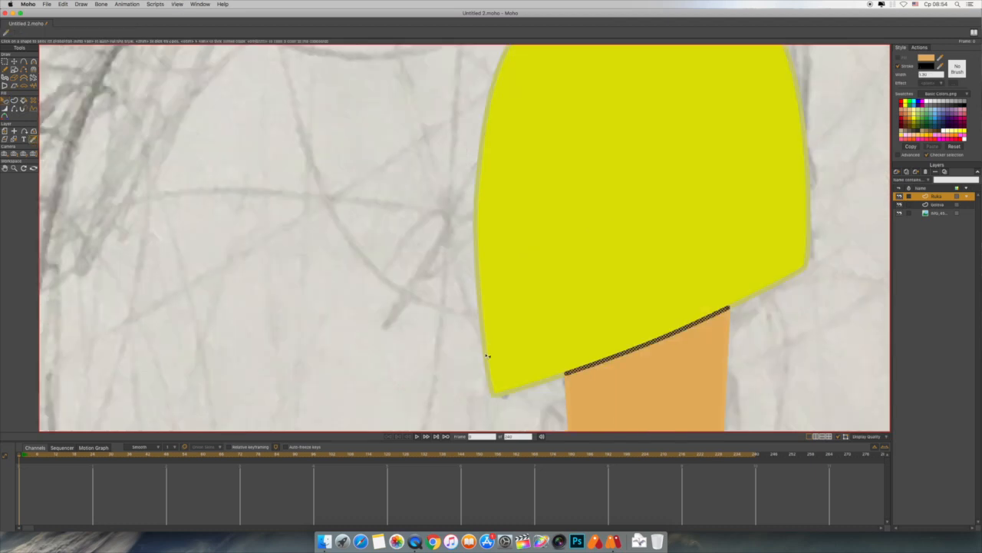
left_click(487, 356)
key("t")
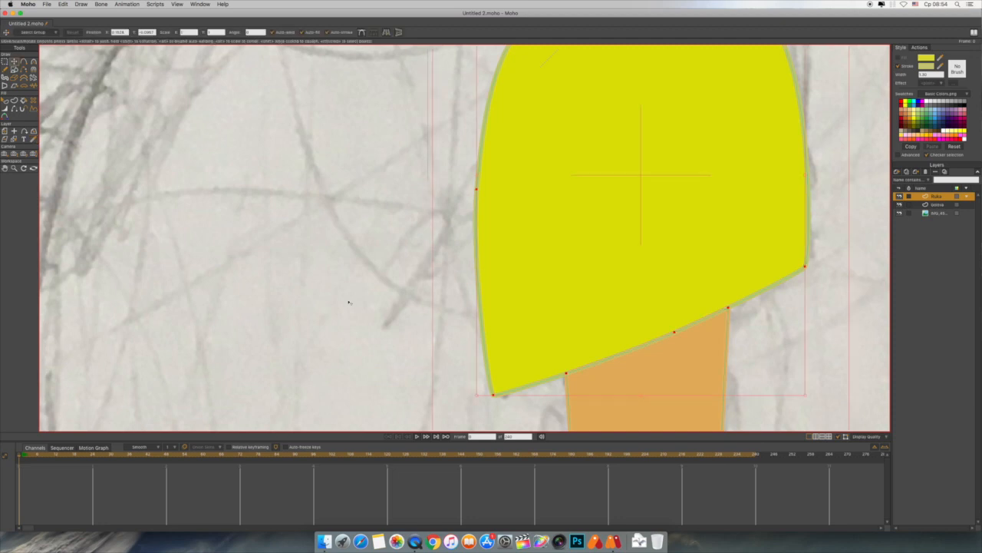
Add a new vector layer above the arm layer and name it Telo.
key("super+r")
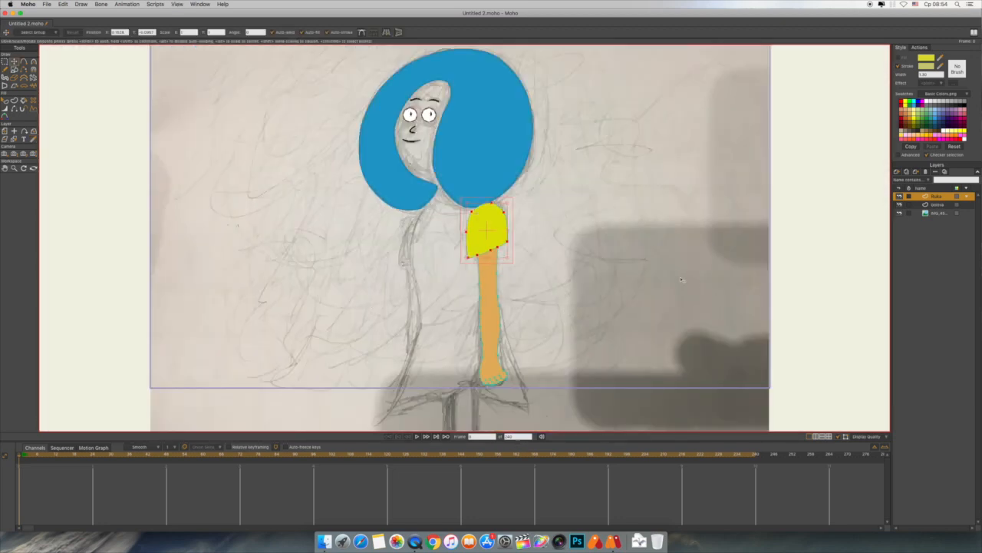
scroll(647, 255, "up", 5)
left_click_drag(643, 220, 705, 244)
left_click(898, 172)
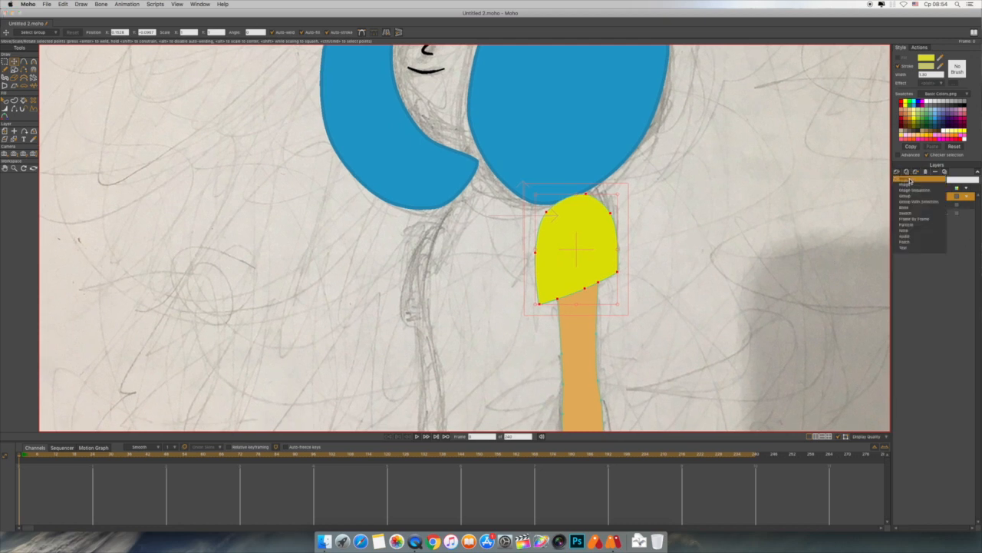
left_click(918, 195)
type("Te")
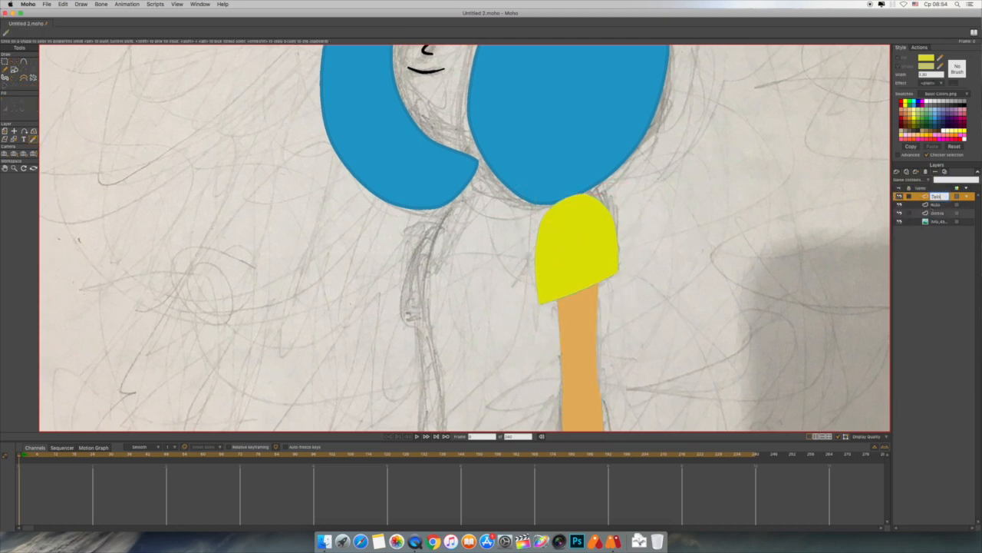
type("lo")
key("Return")
Hide the Ruka layer and trace the body's neckline and left side down the sketch with Add Point.
left_click_drag(707, 318, 704, 244)
left_click(24, 62)
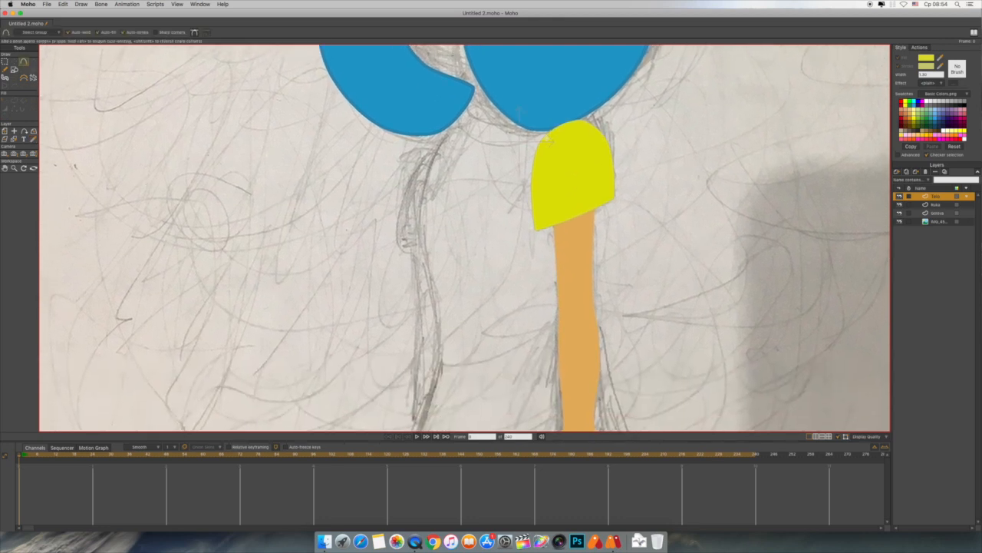
left_click(899, 204)
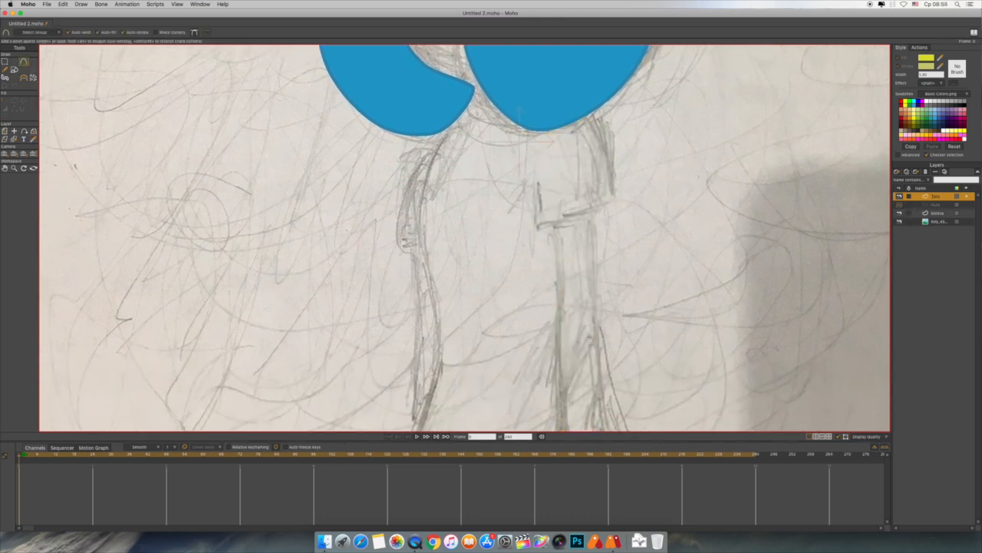
left_click_drag(549, 128, 519, 114)
left_click(501, 142)
left_click_drag(420, 251, 428, 281)
mouse_move(440, 324)
left_mouse_down()
mouse_move(439, 332)
mouse_move(417, 113)
left_mouse_up()
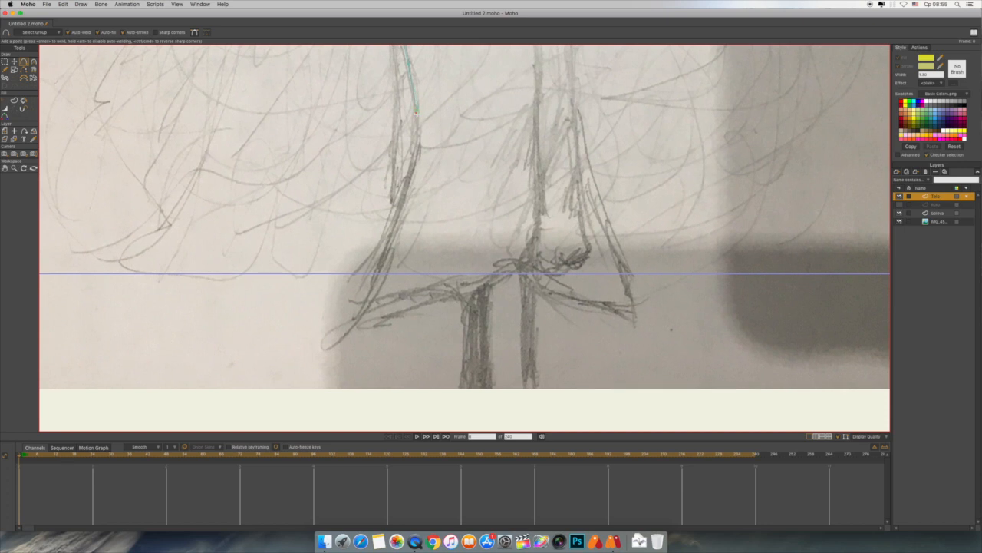
Continue the body outline around the hem and up the right side, hide the head layer, and close the outline at the neck.
mouse_move(396, 205)
left_mouse_down()
mouse_move(346, 307)
mouse_move(511, 258)
mouse_move(599, 293)
mouse_move(626, 292)
mouse_move(607, 226)
left_mouse_up()
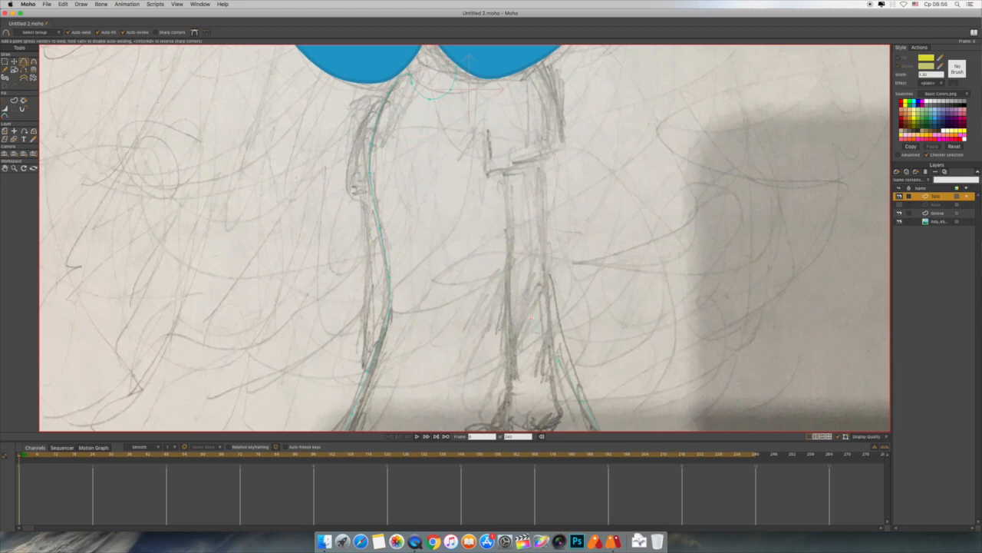
left_click_drag(528, 257, 523, 368)
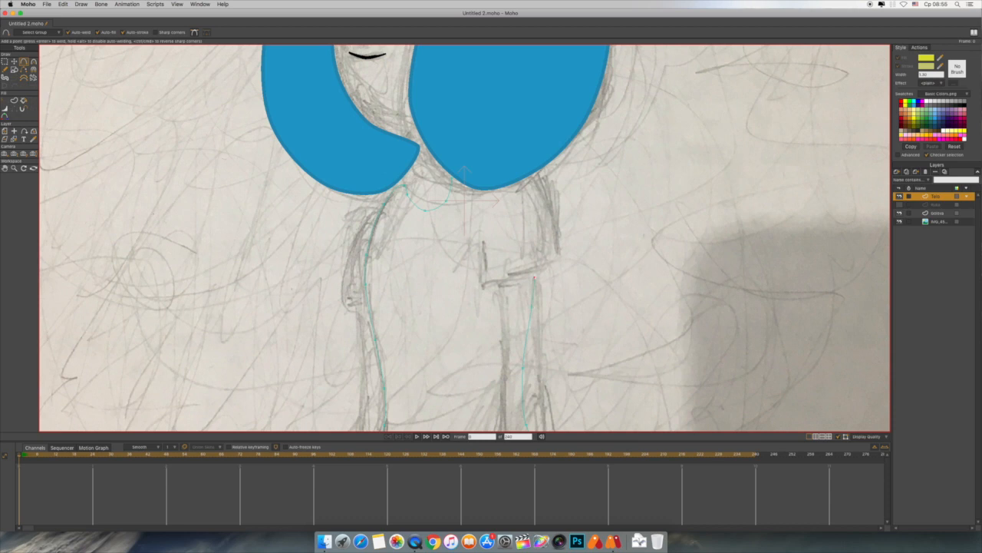
left_click_drag(535, 247, 547, 322)
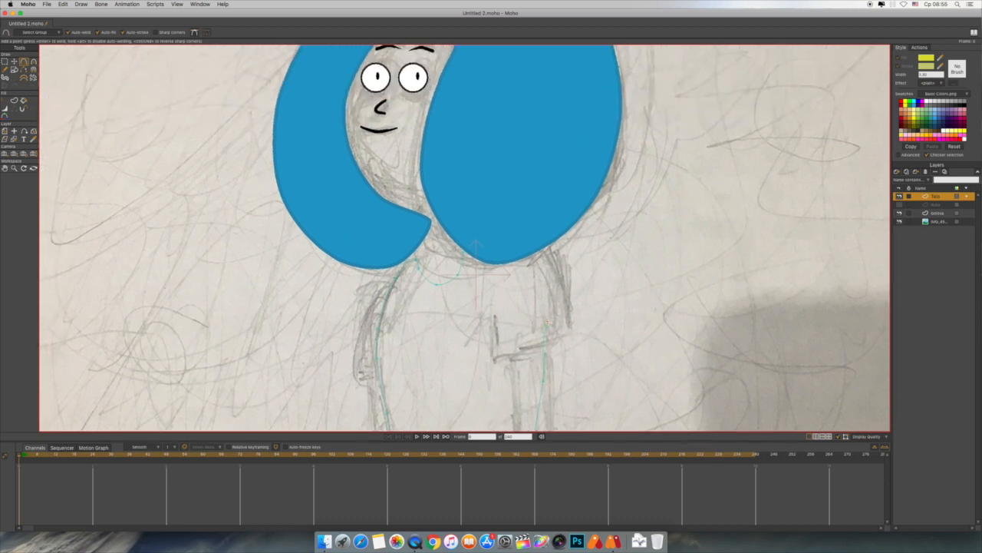
left_click(901, 213)
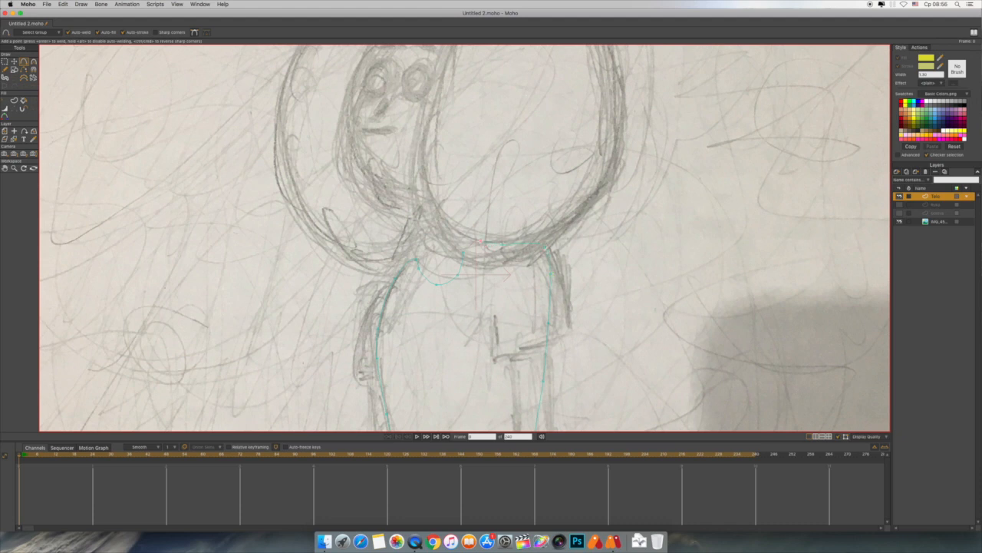
left_click(462, 252)
Reshape the yellow body's right shoulder and right side by moving its points to follow the sketch.
left_click(15, 63)
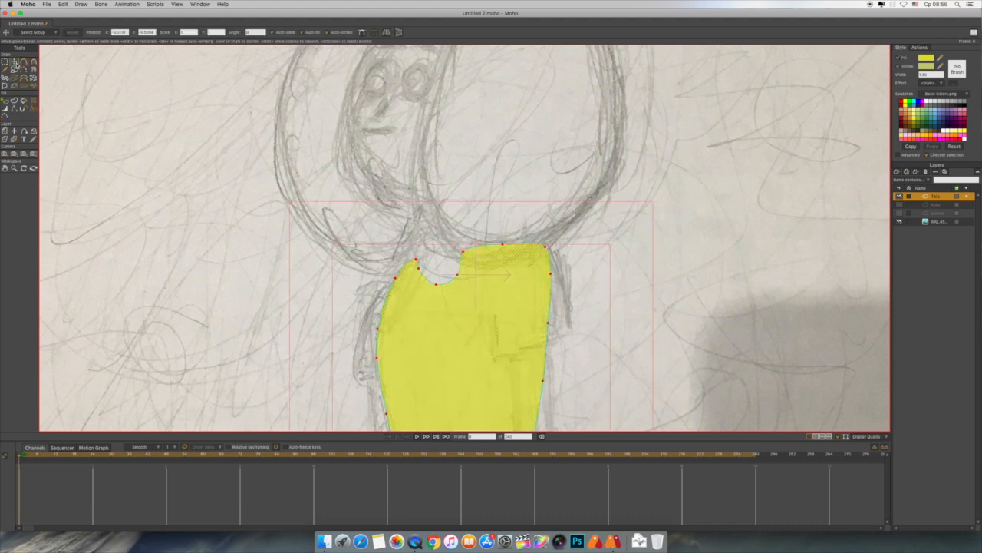
left_click(515, 178)
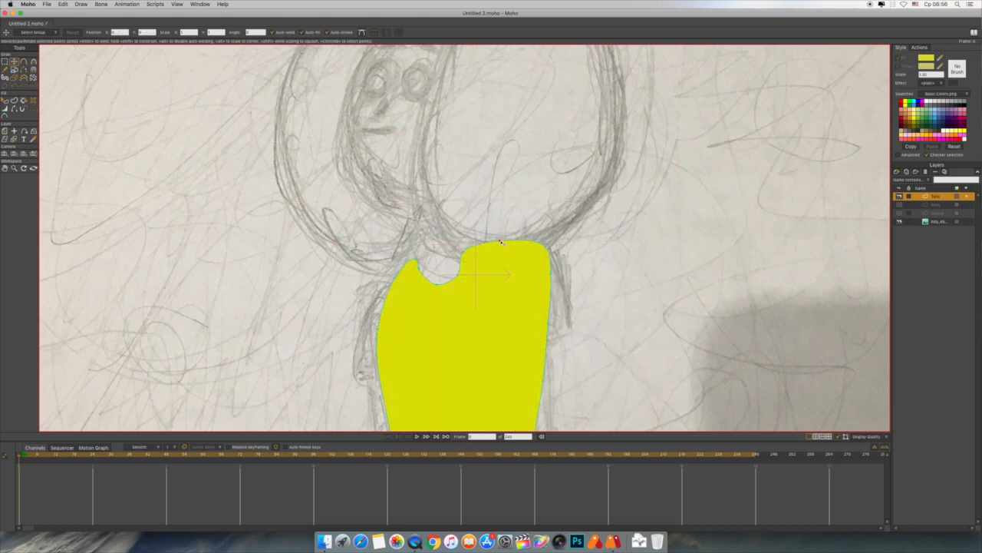
left_click_drag(504, 246, 528, 248)
scroll(649, 334, "down", 5)
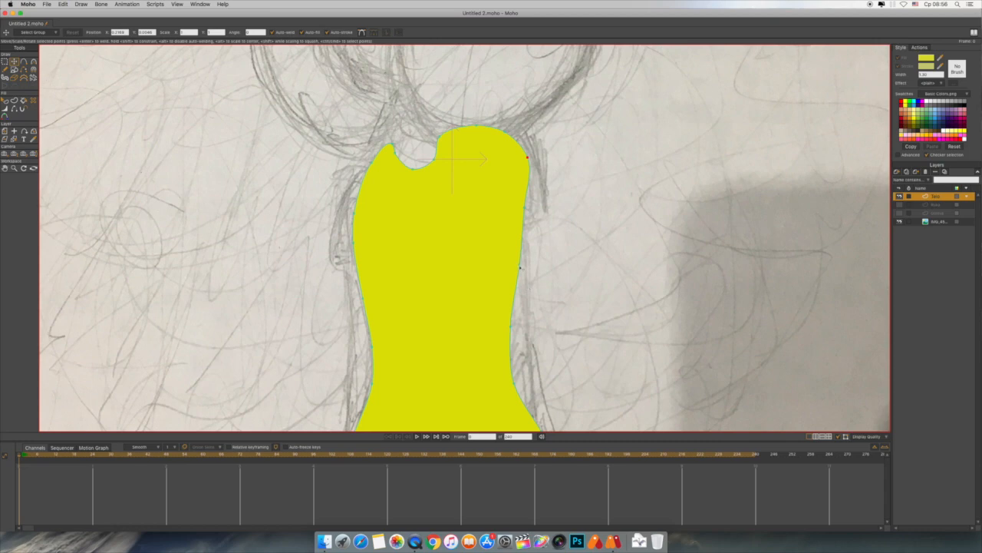
left_click_drag(521, 267, 516, 265)
scroll(673, 305, "down", 5)
scroll(674, 305, "up", 8)
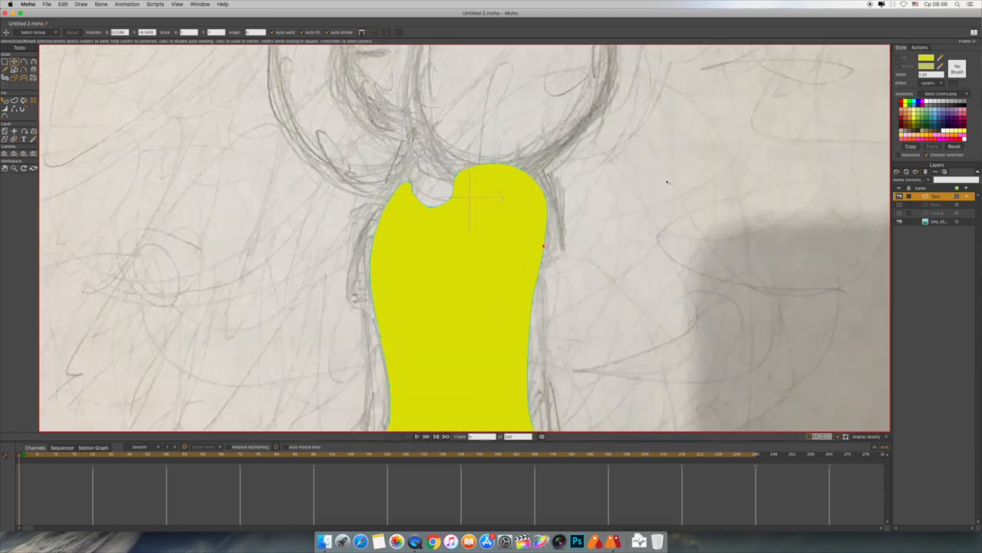
left_click(418, 533)
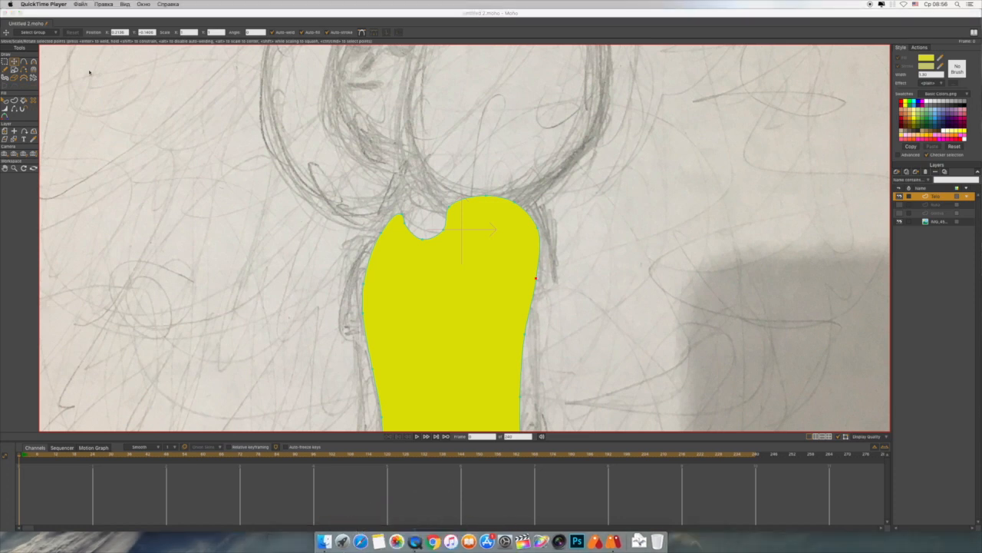
Sharpen the two lower corners and the middle peak of the yellow body's hem with the Curvature tool.
scroll(213, 135, "down", 10)
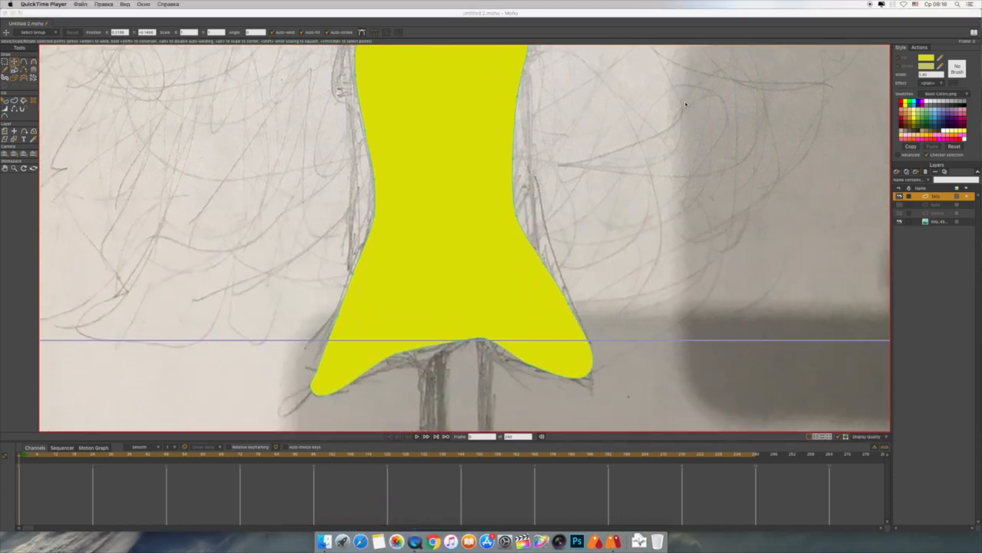
left_click(213, 135)
key("c")
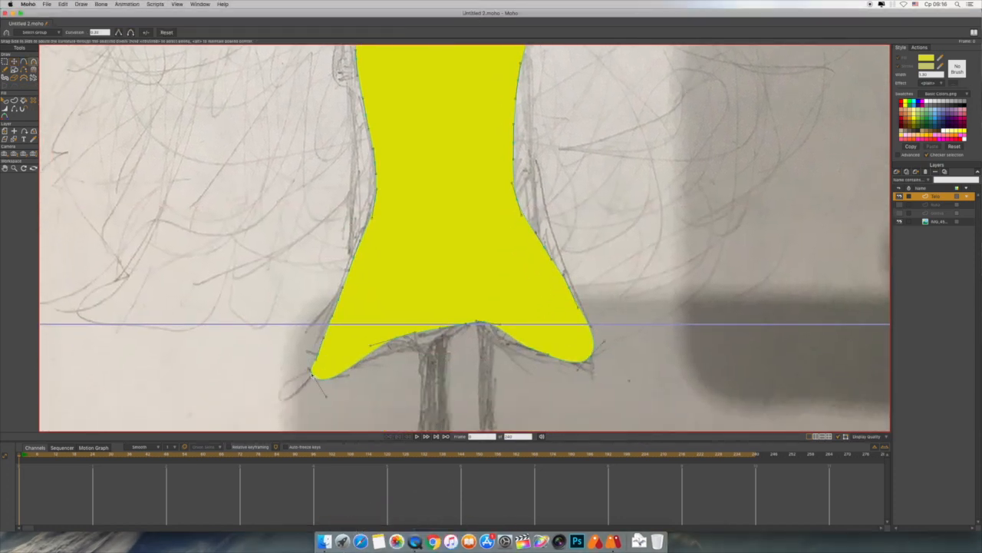
left_click(310, 371)
left_click_drag(287, 376, 163, 369)
left_click(589, 358)
left_click_drag(589, 358, 381, 360)
left_click_drag(484, 322, 345, 302)
Move the points on the hem's right side, underside and left corner to follow the sketch.
key("t")
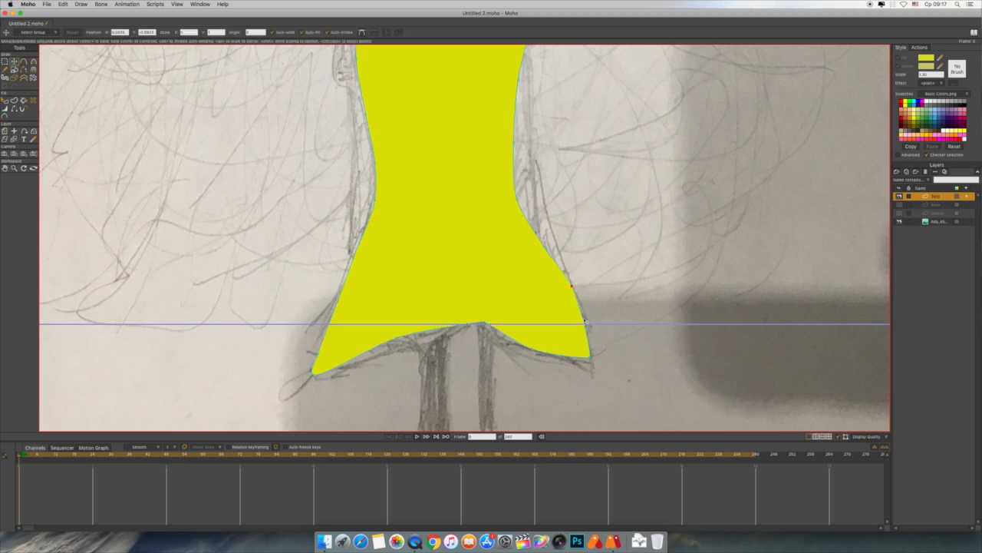
left_click(382, 340)
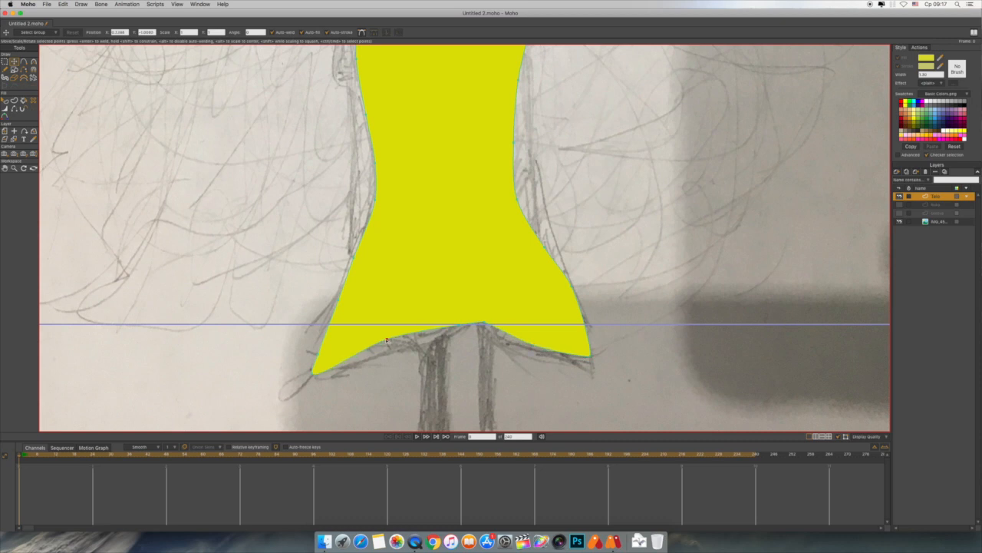
left_click(314, 375)
left_click_drag(319, 351, 321, 353)
Show the head and Ruka layers again and move the Ruka layer above Telo.
scroll(592, 281, "up", 6)
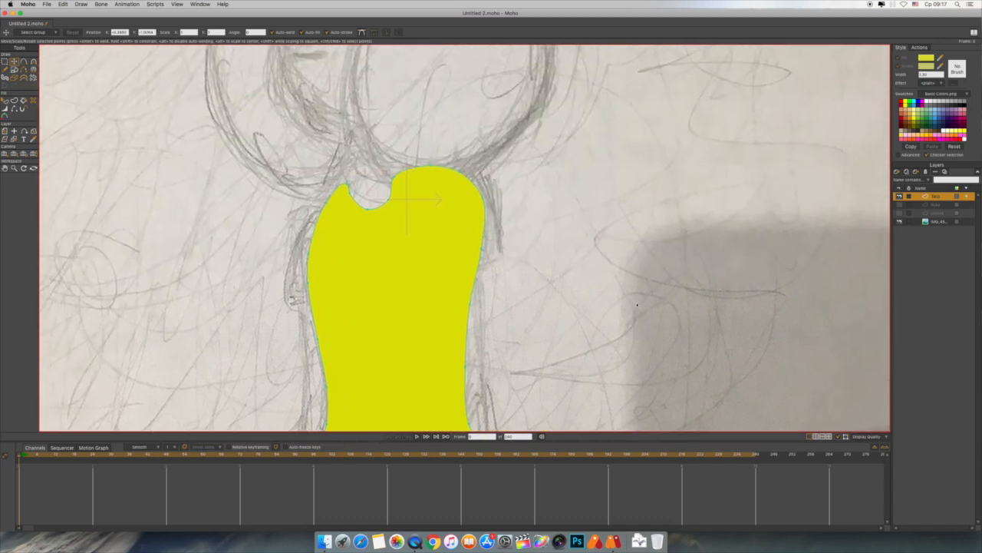
scroll(640, 234, "up", 3)
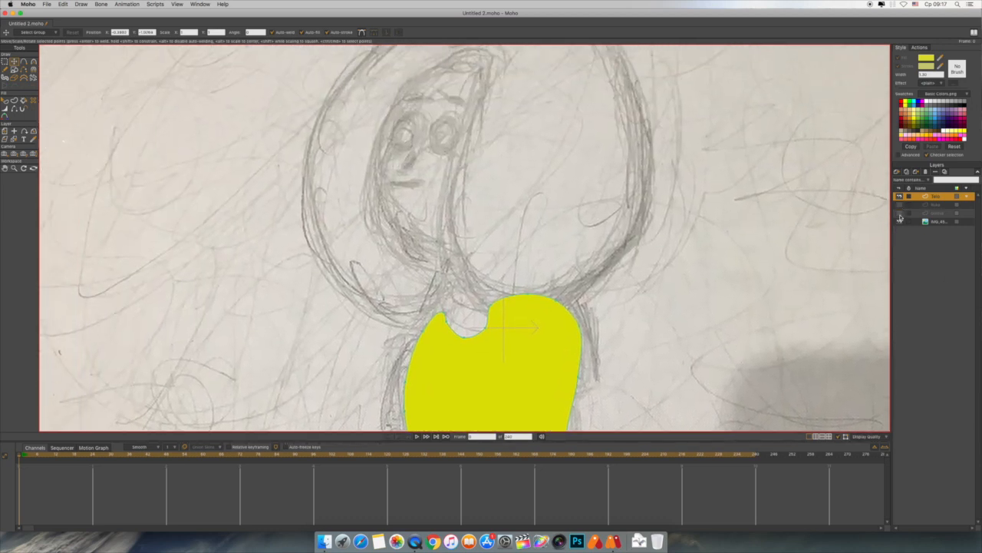
left_click(901, 213)
left_click(901, 205)
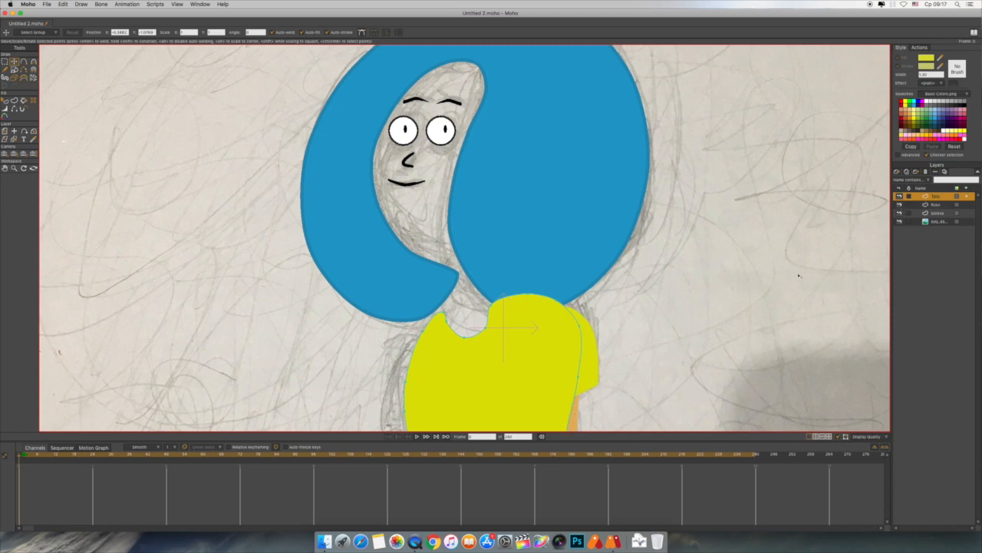
left_click_drag(944, 205, 947, 193)
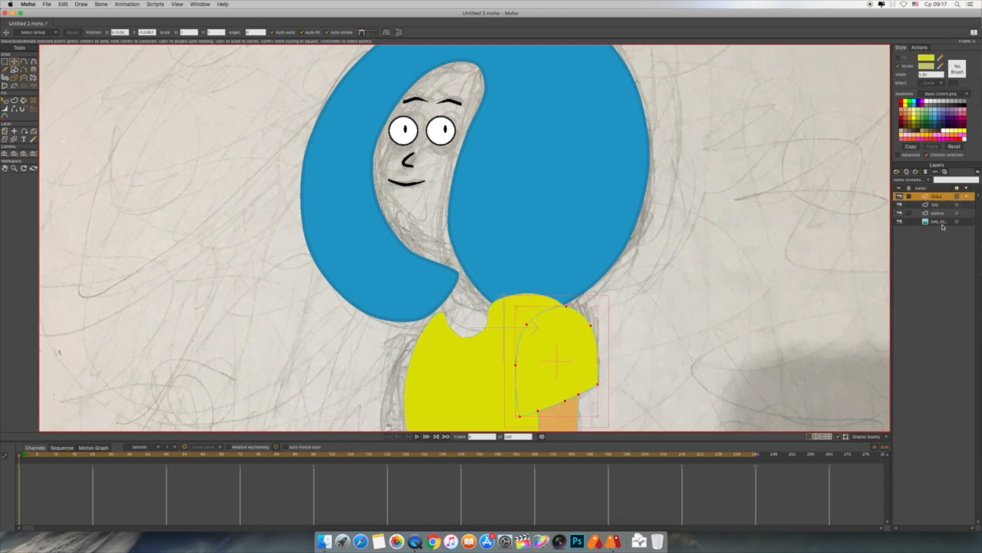
Hide the Telo layer and make the head layer active for editing.
left_click_drag(736, 245, 700, 135)
scroll(700, 135, "down", 5)
scroll(748, 324, "up", 8)
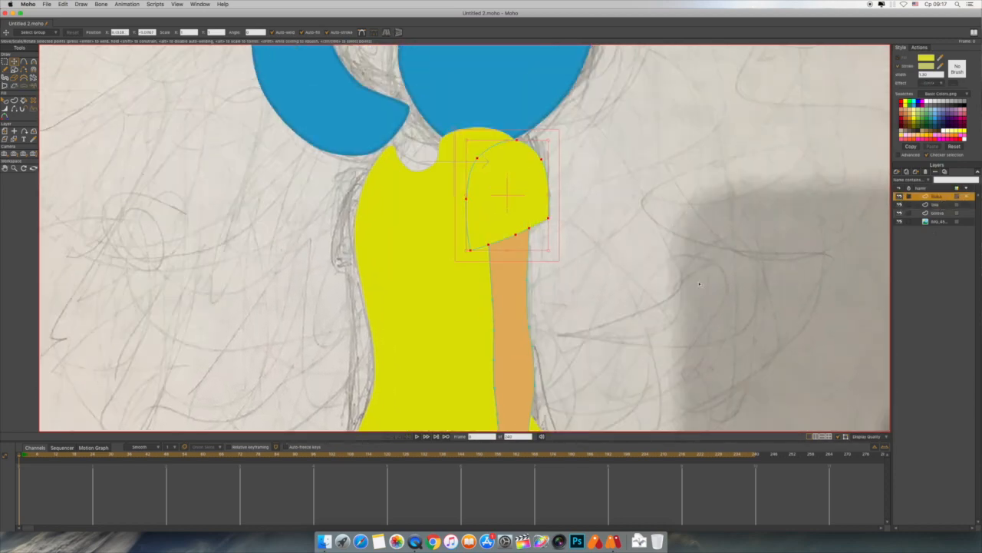
left_click_drag(749, 324, 749, 327)
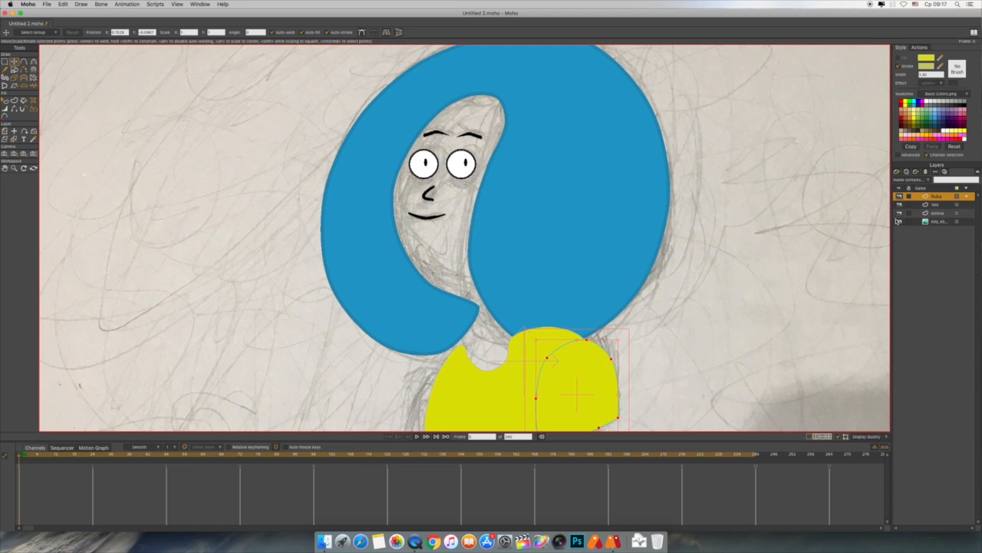
left_click(900, 198)
left_click(899, 197)
left_click(901, 206)
left_click(941, 216)
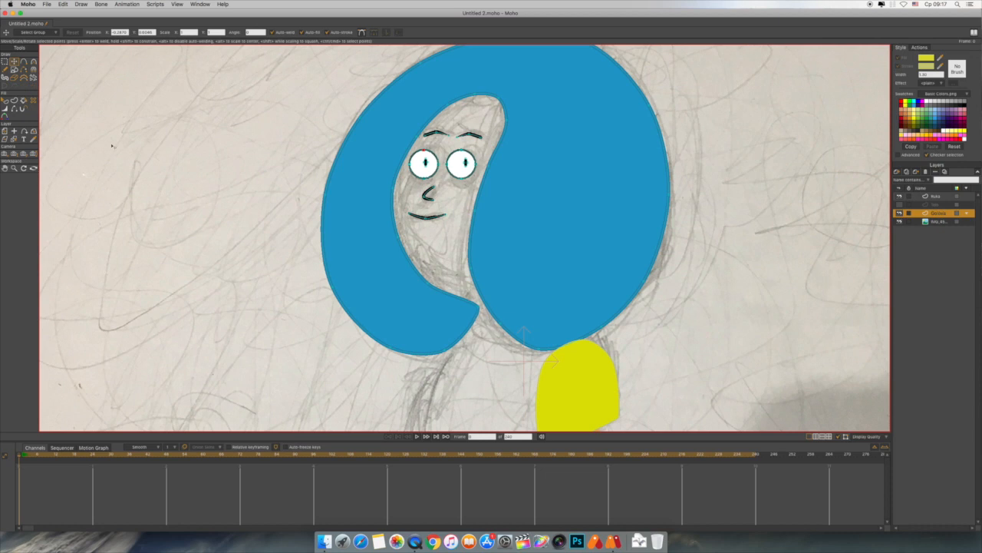
Draw a short neck curve joining the hood's edges below the chin and fill the enclosed face with Paint Bucket.
key("a")
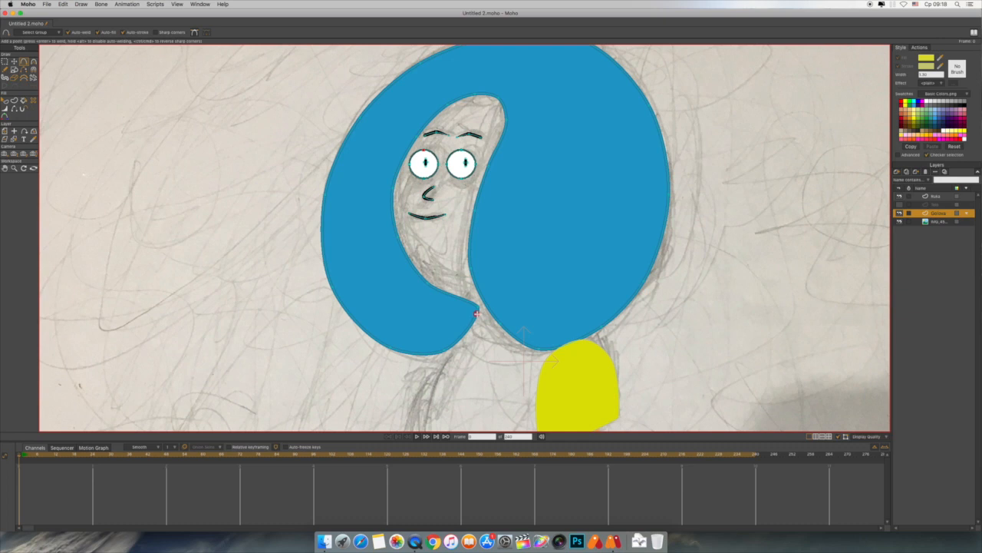
left_click(476, 314)
left_click_drag(476, 331, 508, 332)
left_click(25, 102)
scroll(357, 153, "down", 2)
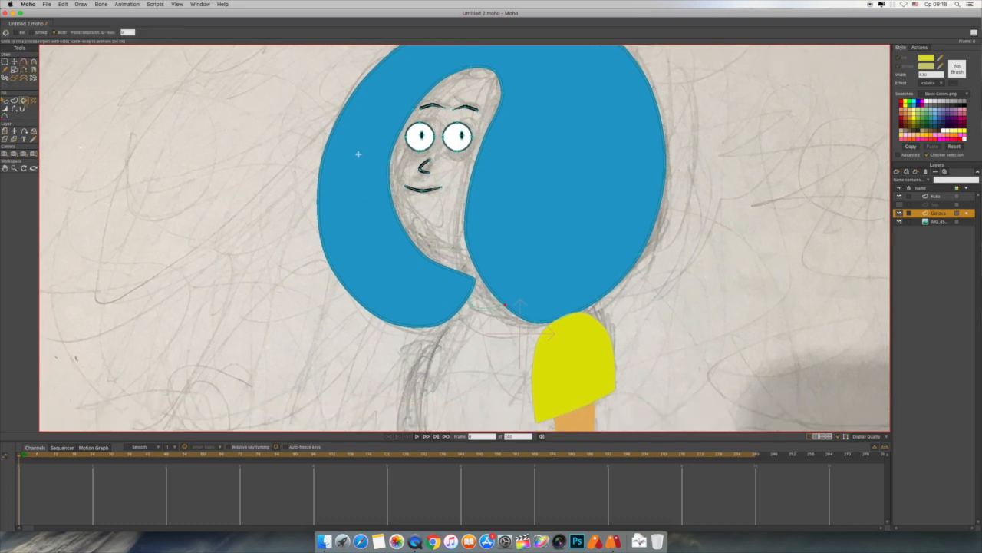
left_click(438, 228)
Recolour the face and neck fill with the orange skin colour sampled from the arm.
left_click(33, 140)
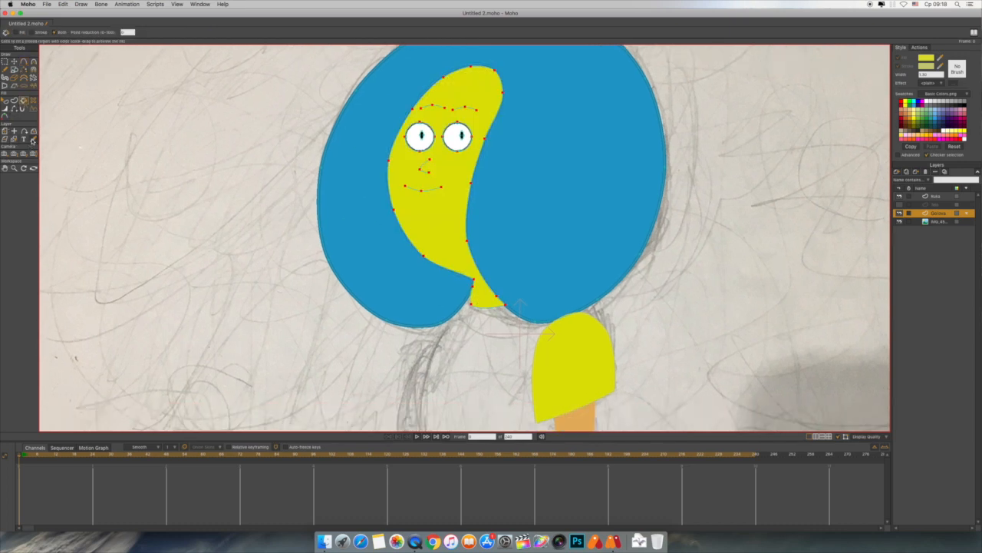
left_click(588, 424)
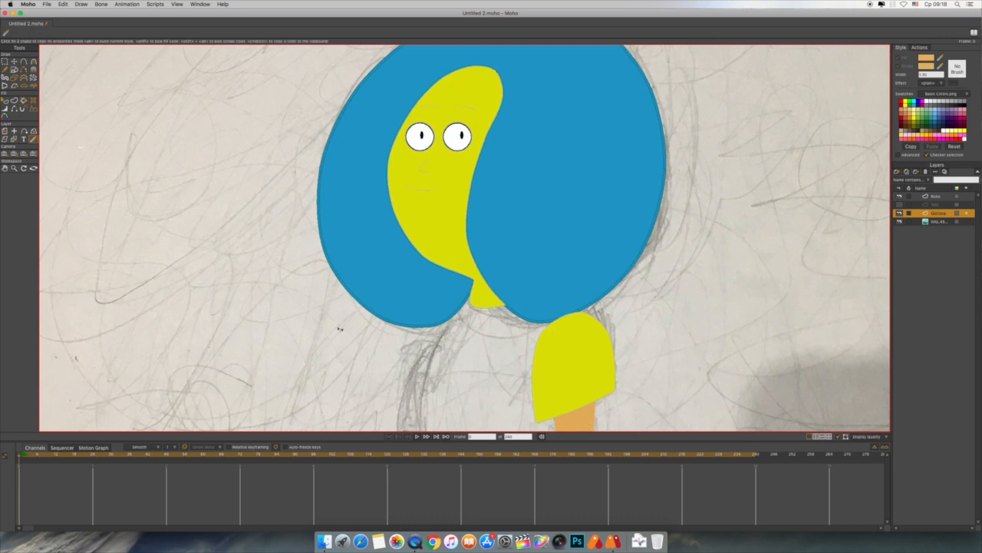
left_click(5, 101)
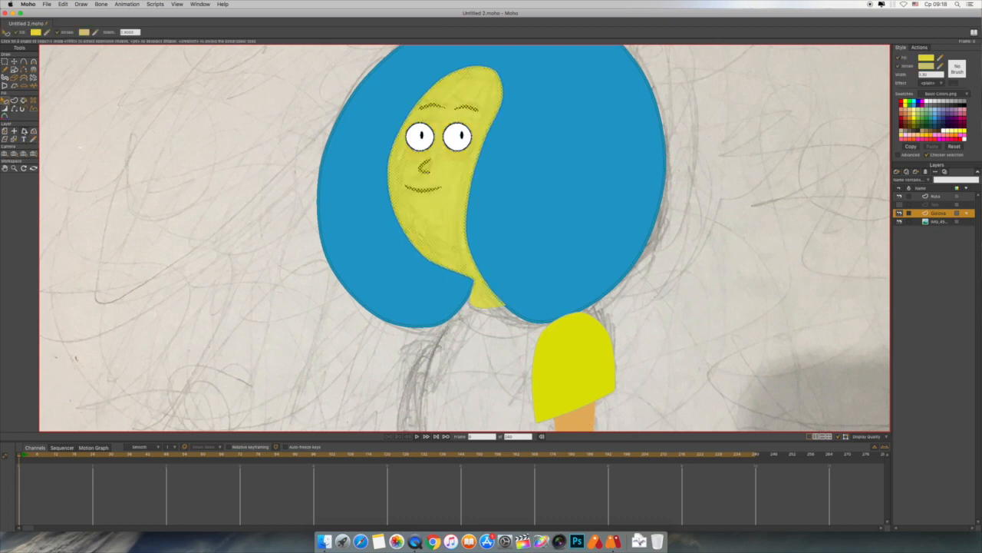
left_click_drag(235, 281, 204, 210)
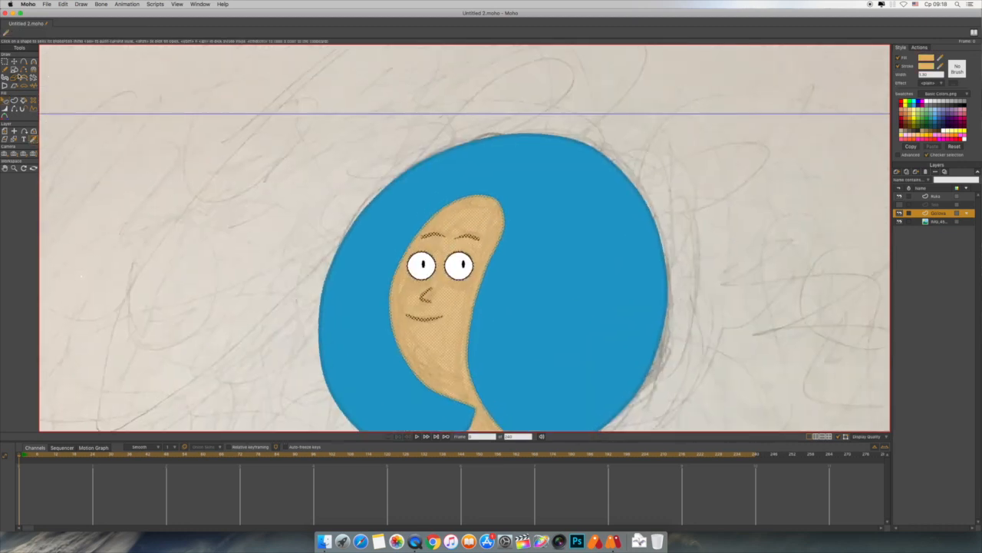
Send the skin-coloured face shape behind the eyebrows, nose and mouth.
left_click(14, 61)
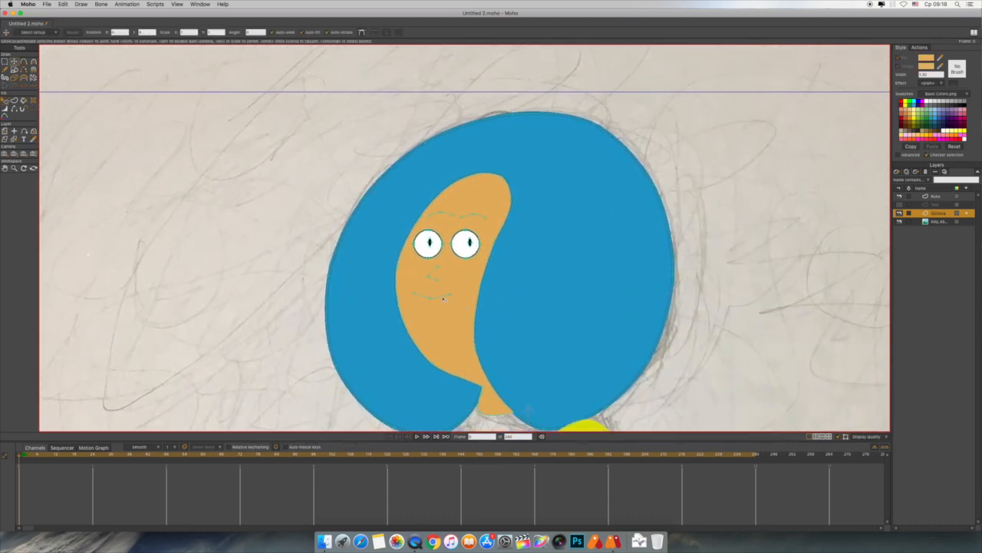
key("ctrl+a")
left_click(15, 108)
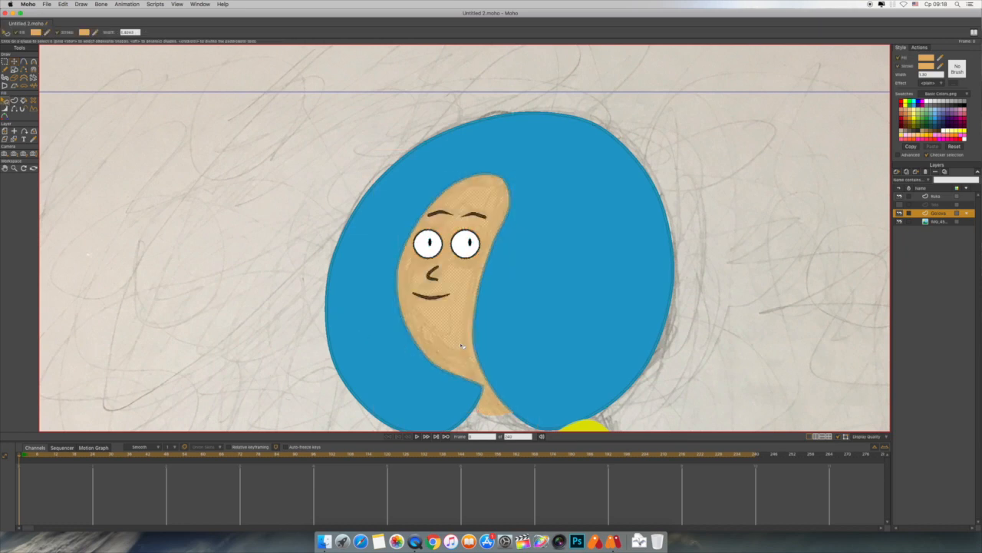
left_click_drag(765, 371, 730, 245)
mouse_move(693, 343)
left_mouse_down()
mouse_move(722, 247)
mouse_move(709, 340)
left_mouse_up()
left_click_drag(716, 236, 698, 219)
scroll(677, 302, "up", 3)
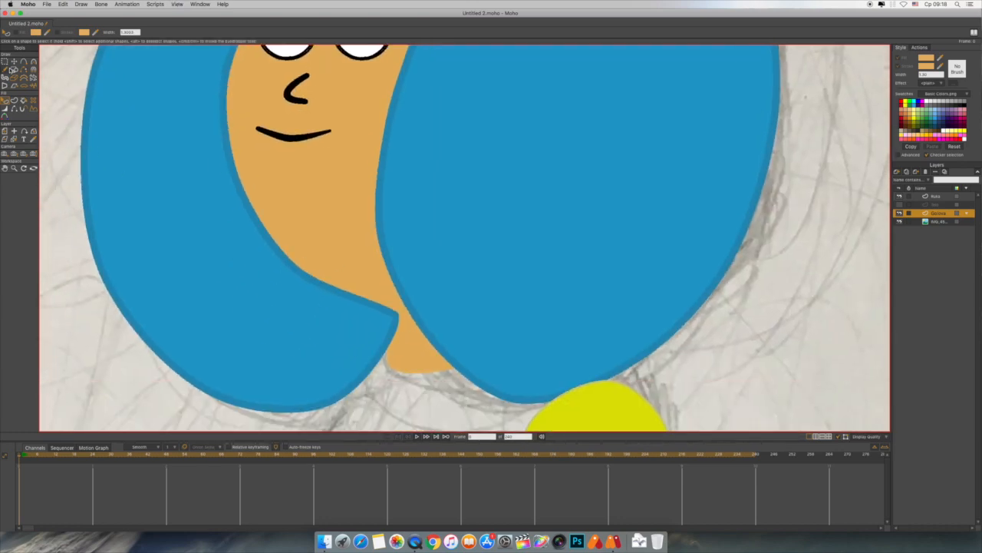
Round the blue hood's pointed tip below the chin with the Curvature tool and adjust the neighbouring inner-edge point.
left_click(14, 62)
left_click(342, 291)
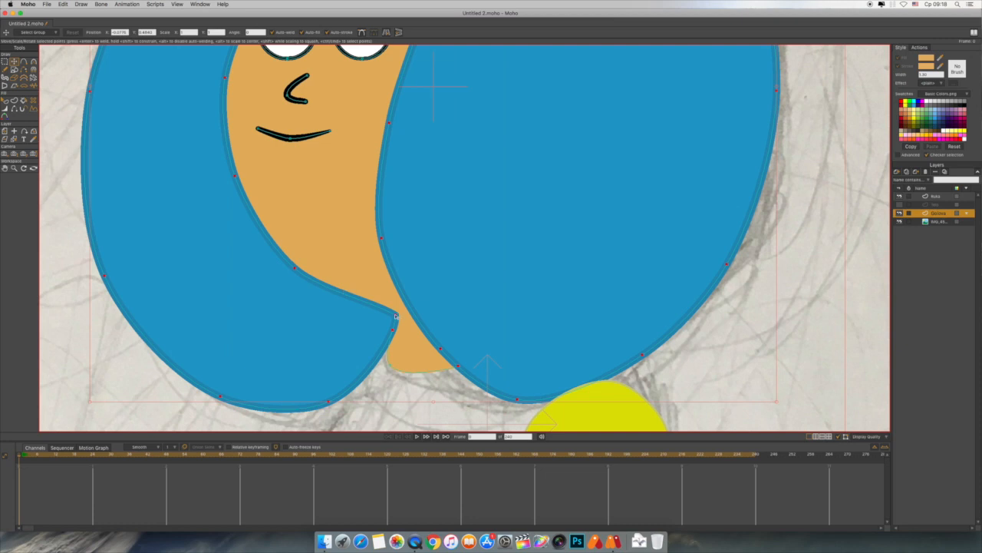
key("c")
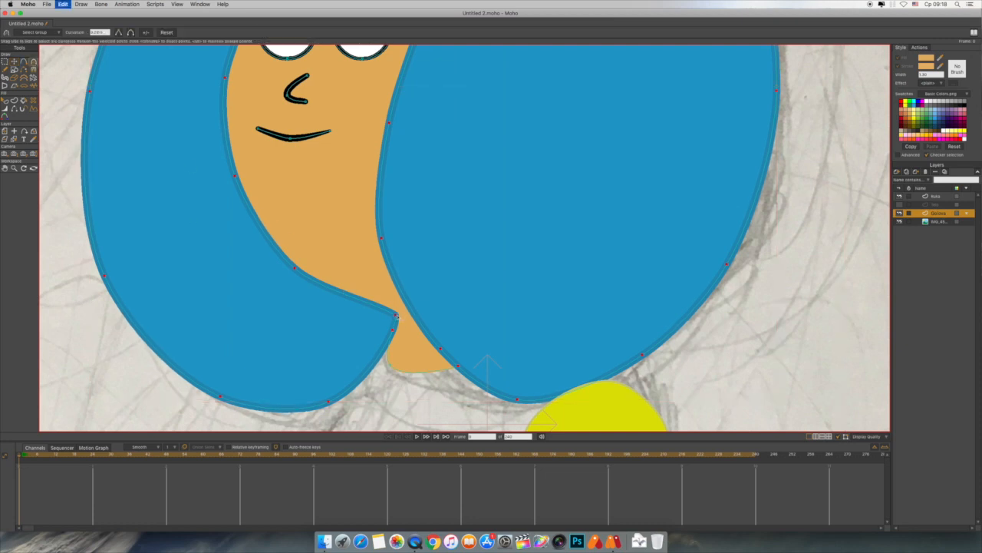
left_click(14, 62)
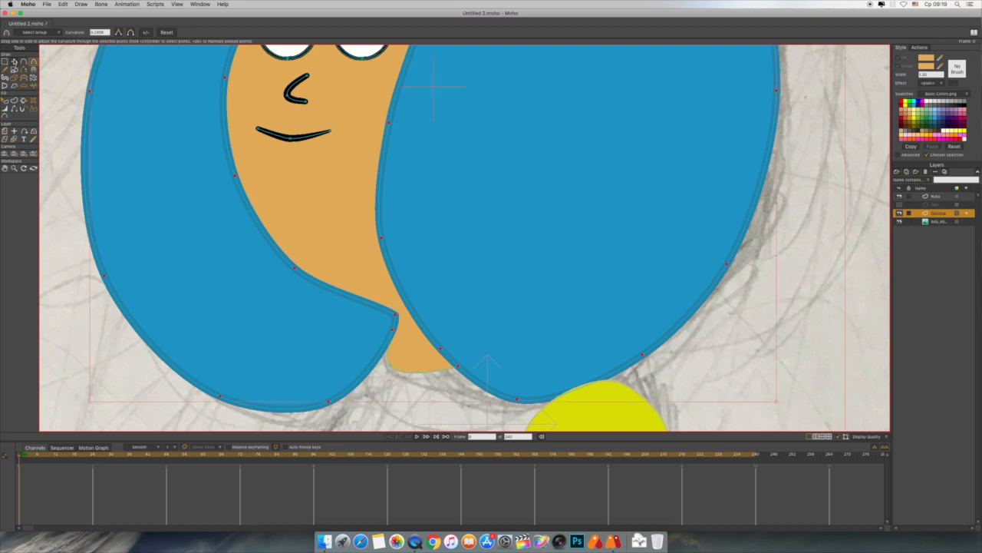
left_click(64, 334)
key("c")
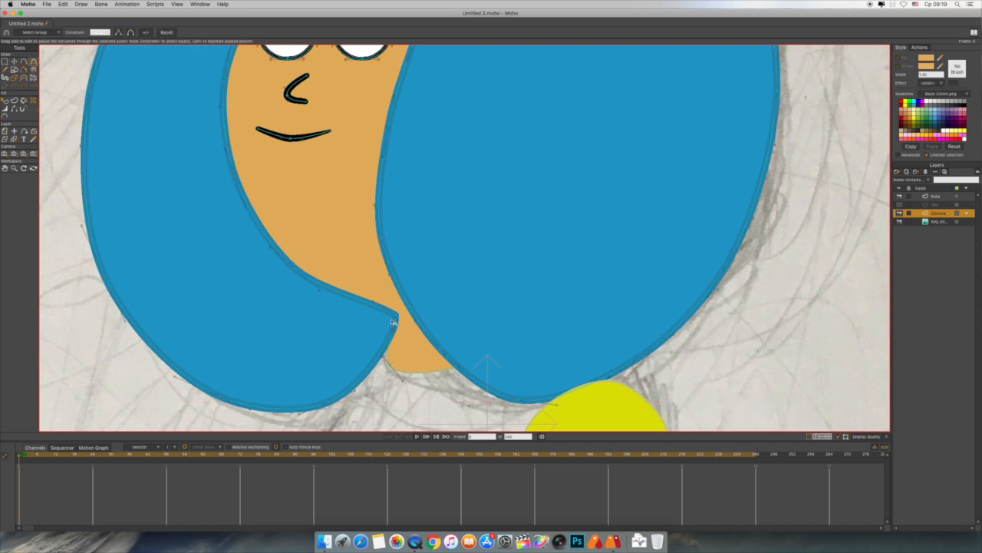
left_click_drag(396, 317, 395, 305)
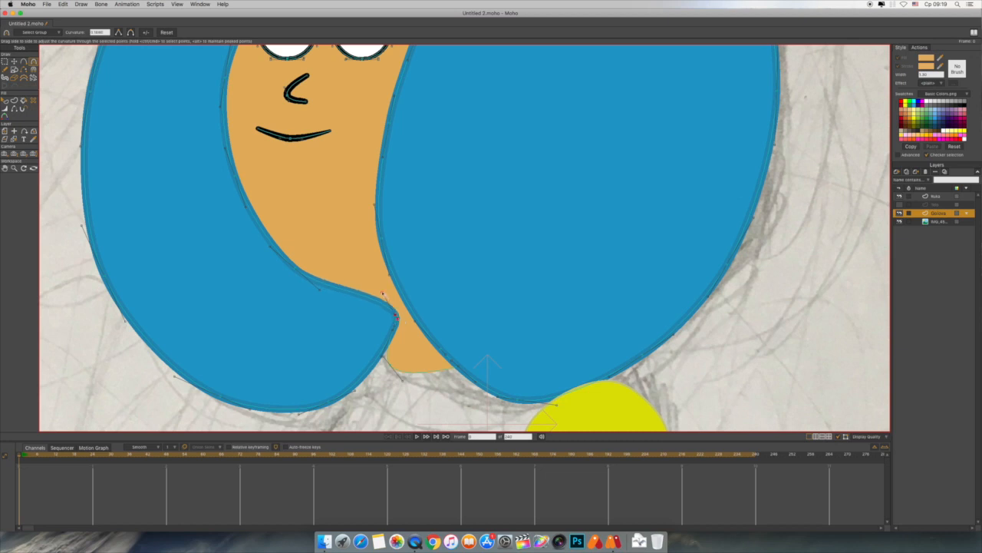
left_click(297, 269)
key("t")
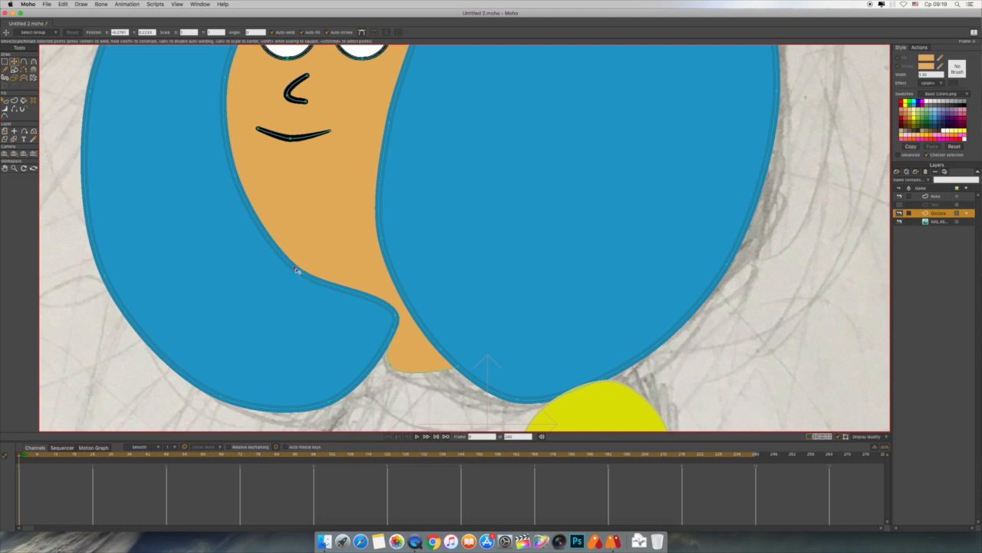
Show the Telo layer again, check the layer overlap at the neck, and make Telo active.
scroll(731, 310, "down", 3)
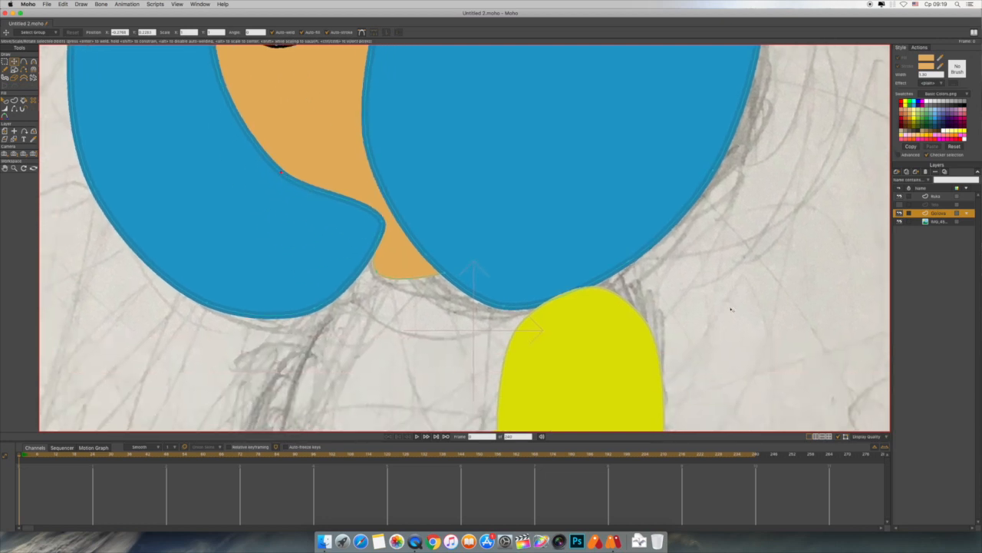
left_click(900, 205)
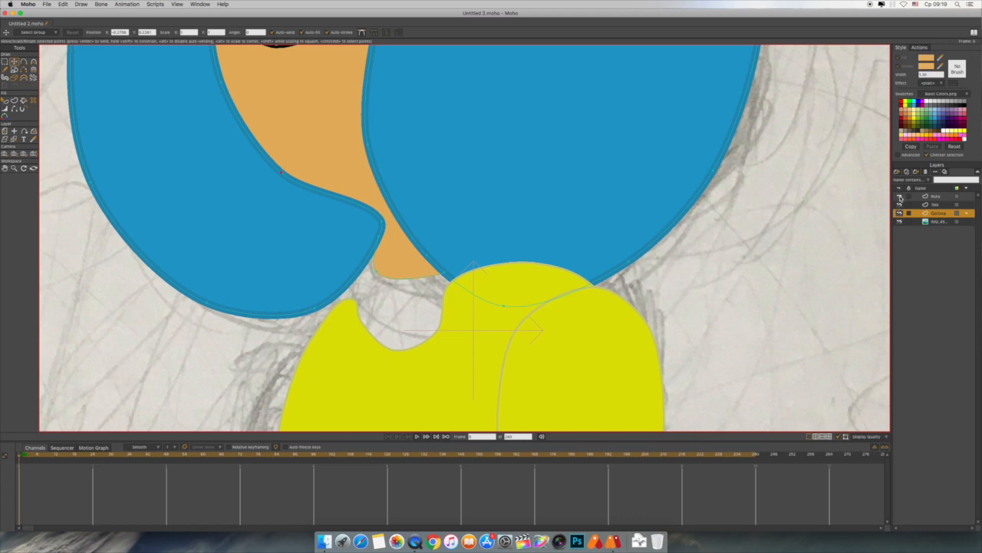
left_click(900, 212)
left_click(900, 212)
left_click(899, 213)
left_click(899, 213)
left_click(944, 206)
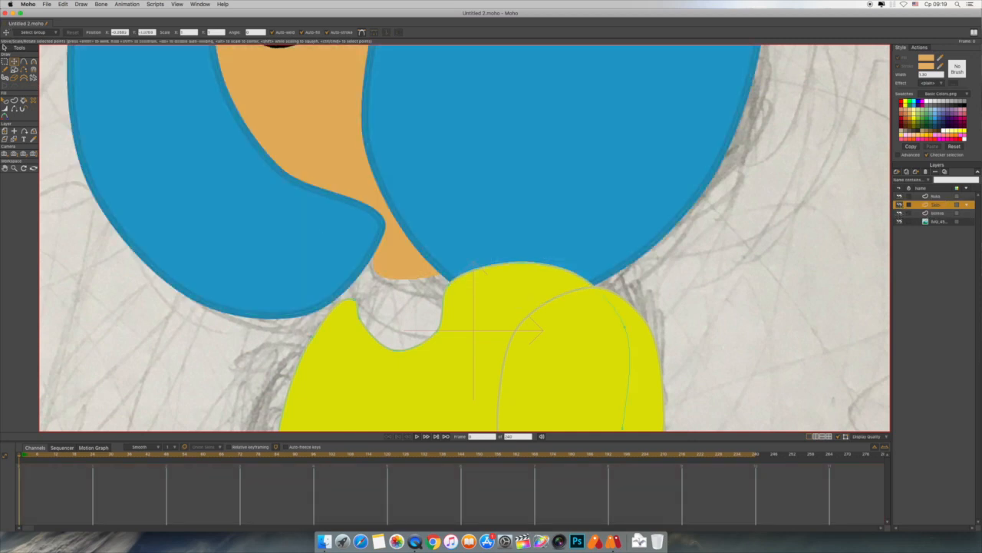
Draw a curved neck outline from the body's neckline up over the chin and fill it with the orange skin colour.
left_click(23, 61)
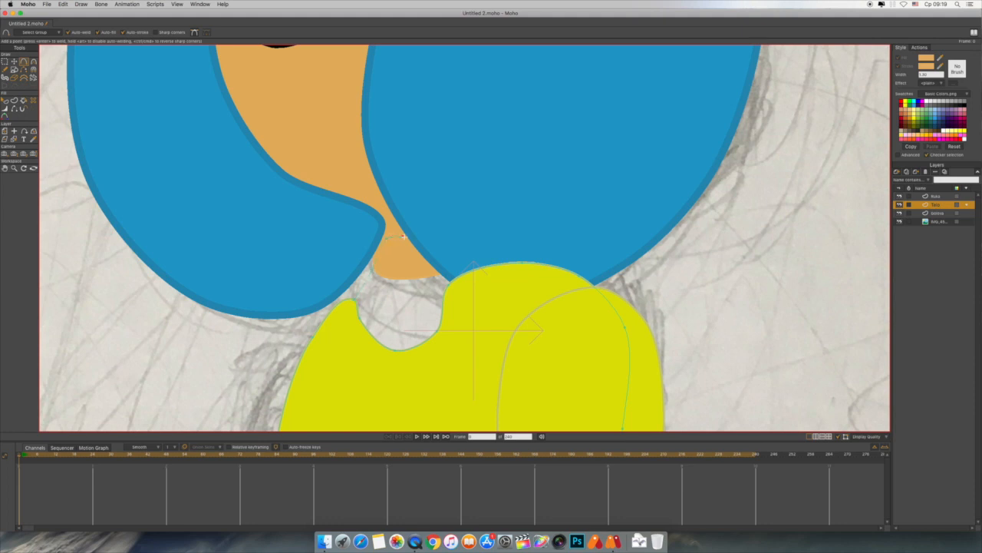
left_click_drag(441, 241, 449, 283)
left_click(24, 100)
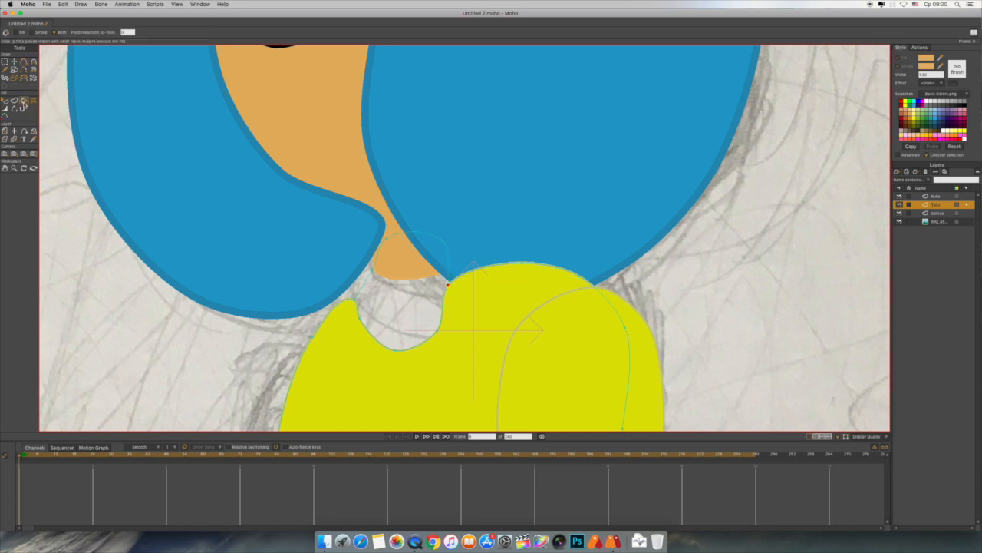
left_click(401, 303)
Adjust the curvature of the body's left shoulder point beside the neck and check the whole character.
left_click(13, 61)
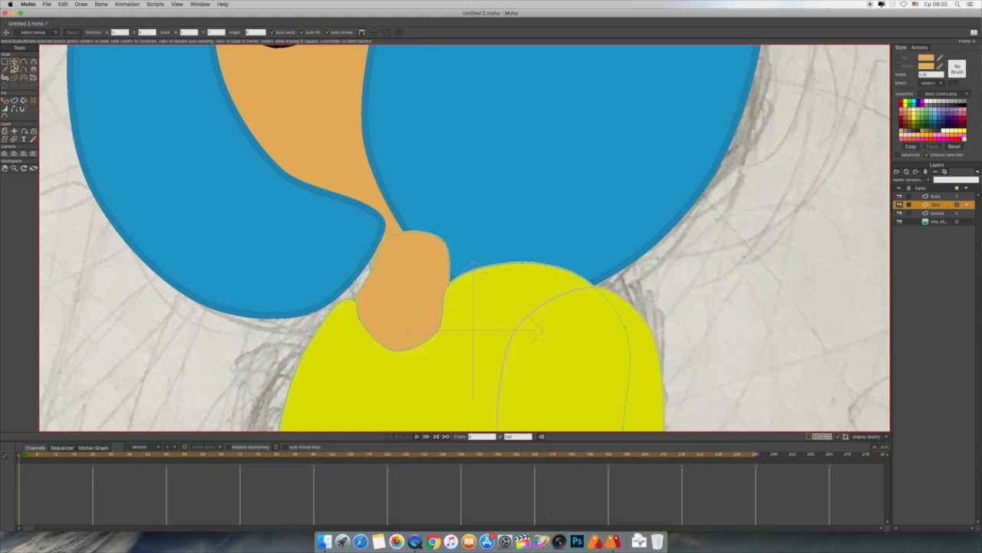
left_click(361, 322)
left_click(33, 62)
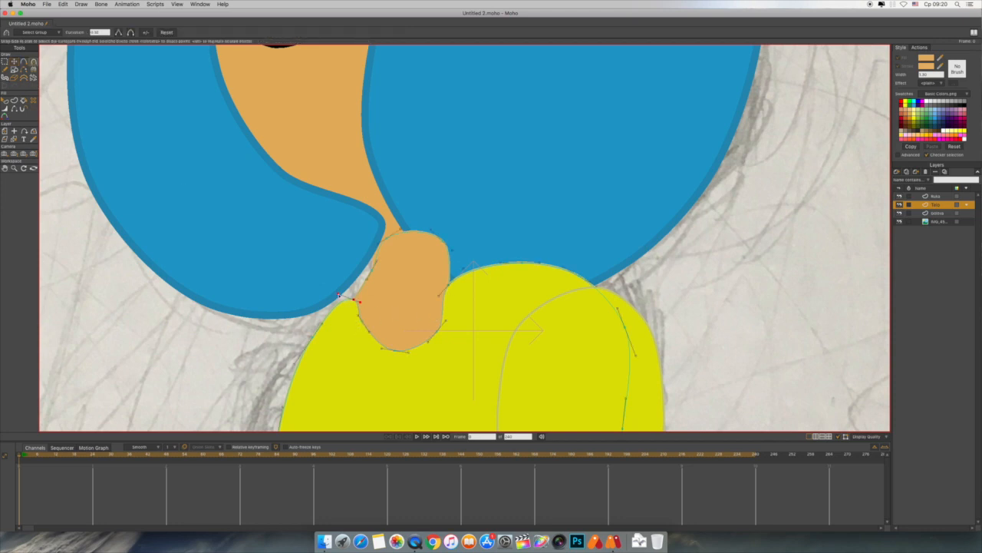
left_click_drag(339, 295, 341, 304)
scroll(462, 299, "down", 10)
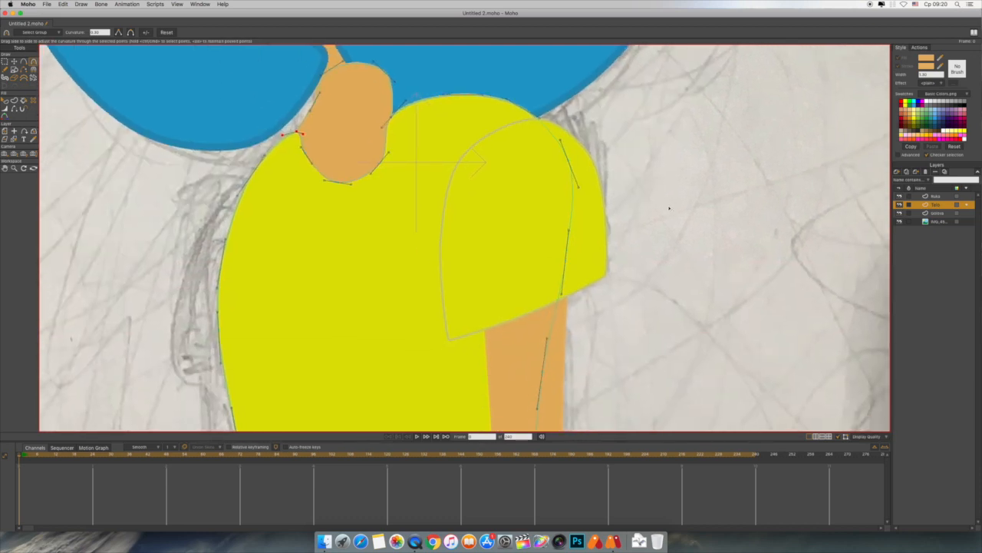
key("super+minus")
key("super+minus")
left_click(643, 251)
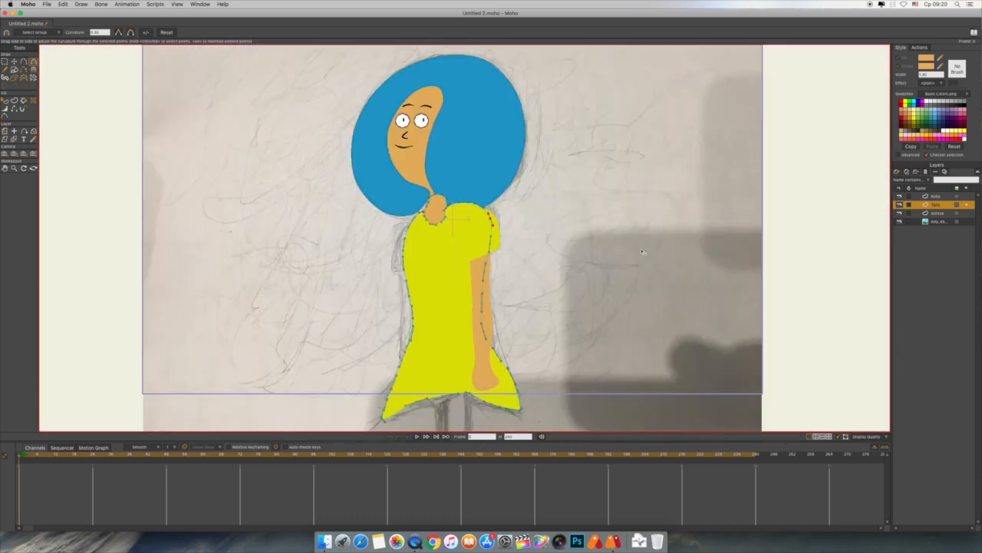
Duplicate the arm with its sleeve on the Ruka layer and position the copy at the body's opposite shoulder.
key("t")
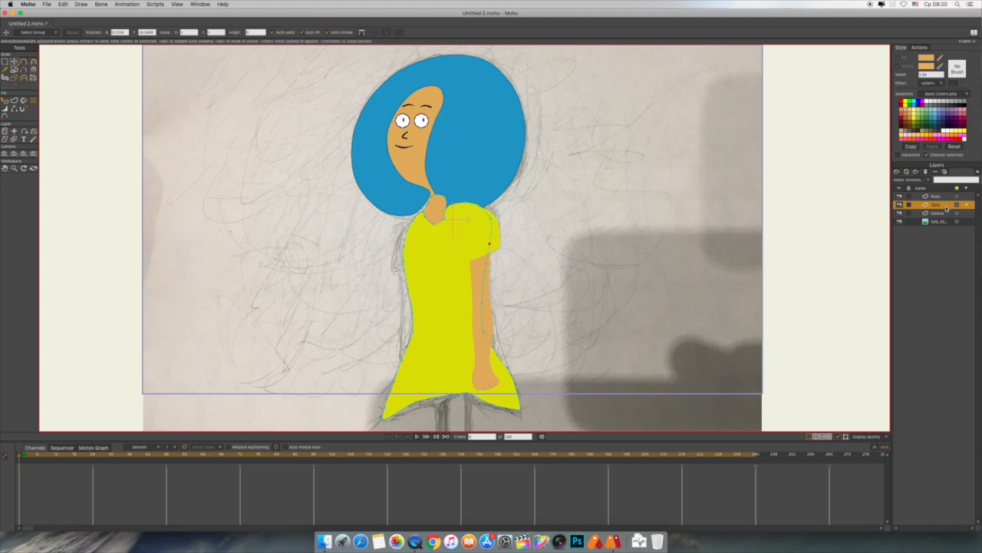
left_click(941, 198)
key("g")
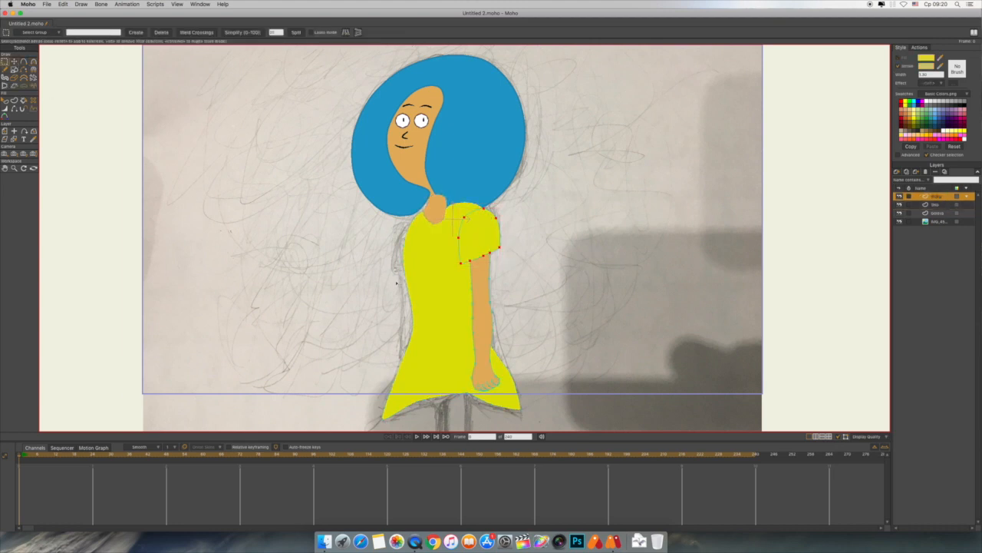
left_click_drag(443, 201, 530, 408)
key("t")
left_click(386, 33)
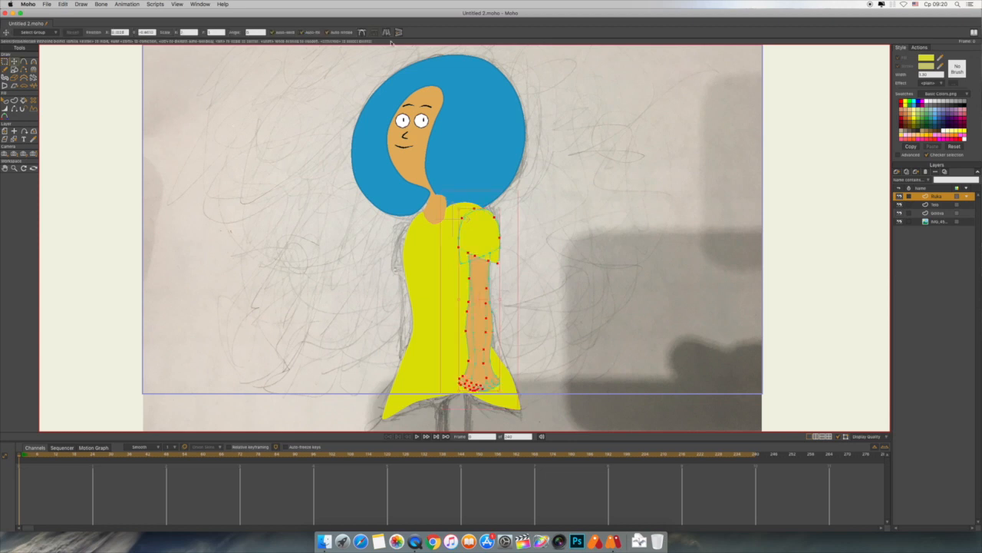
left_click_drag(489, 252, 412, 252)
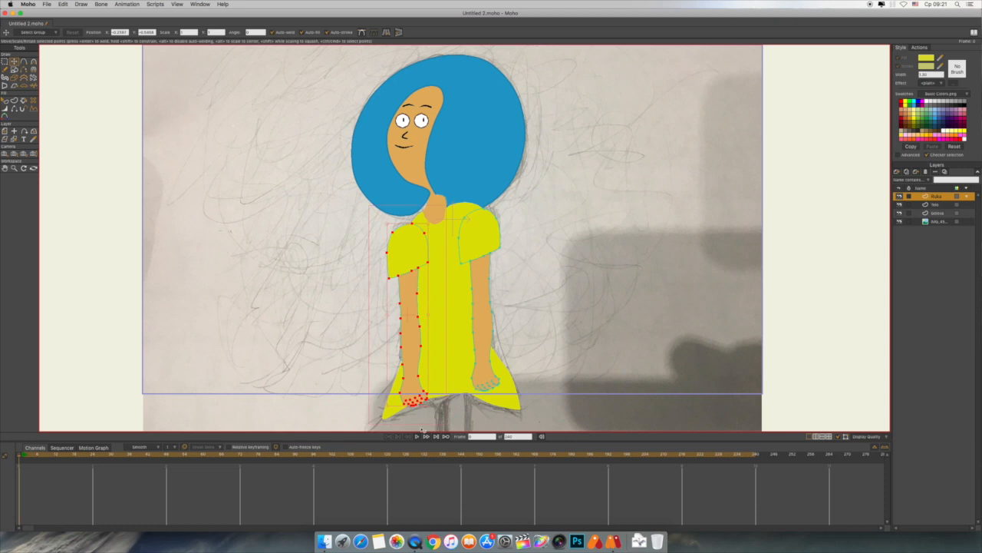
left_click_drag(432, 410, 419, 269)
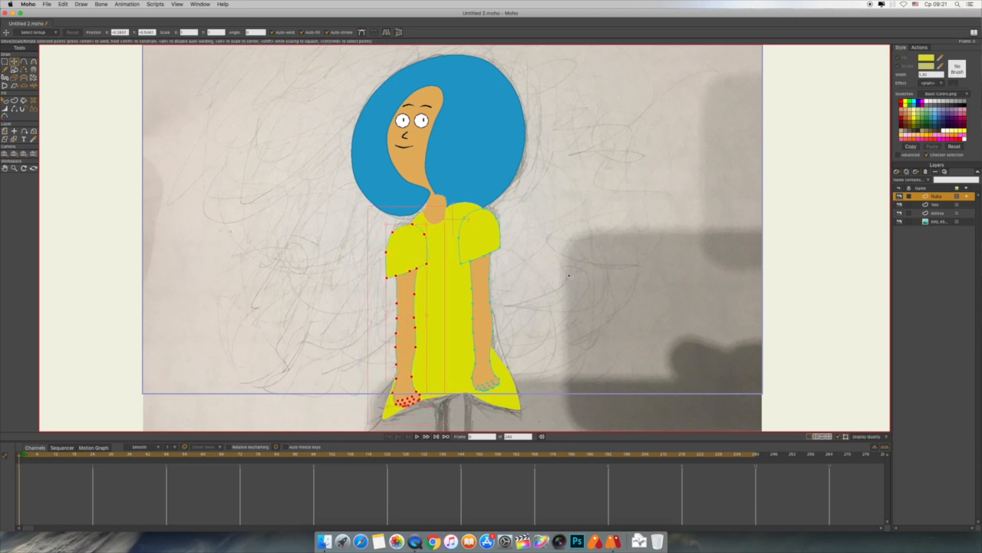
left_click(572, 275)
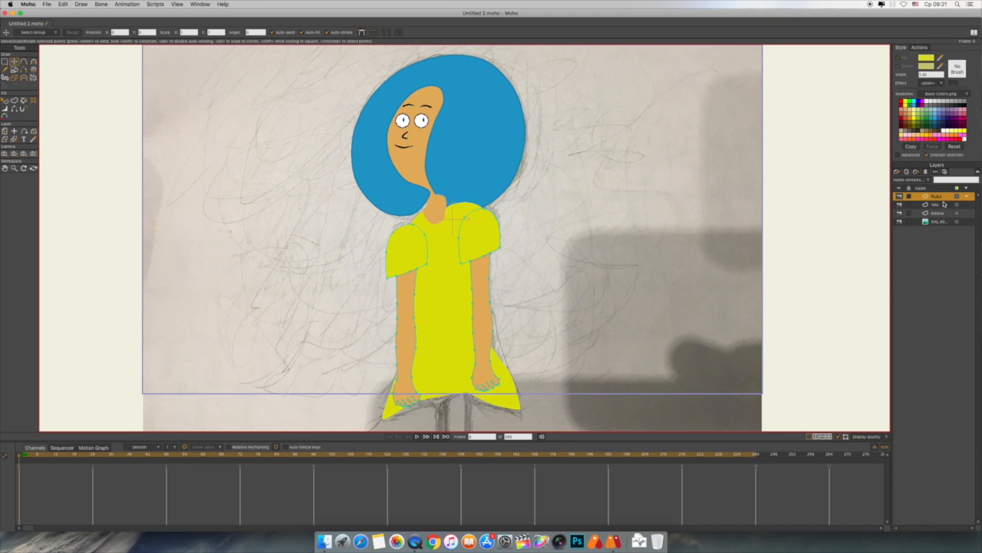
scroll(436, 309, "down", 3)
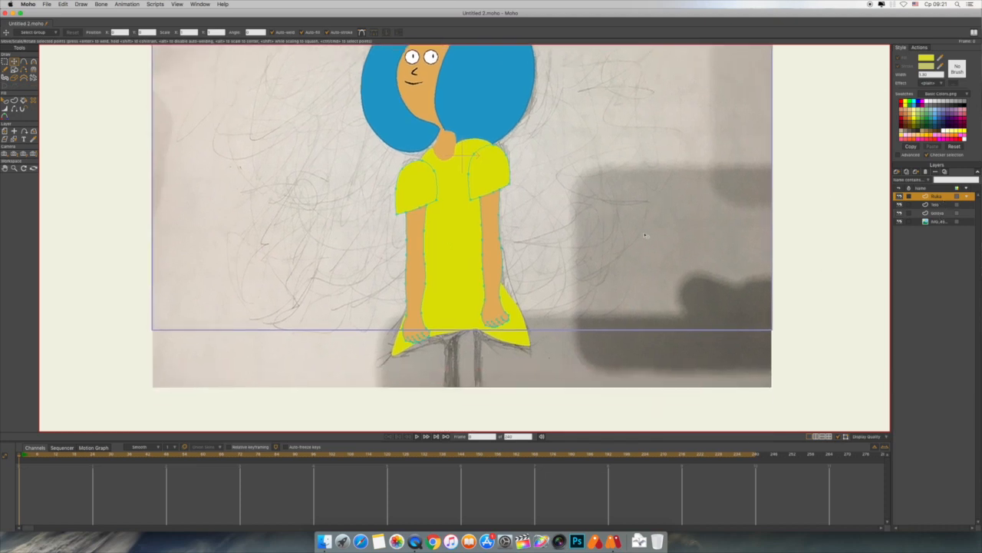
Select the points of the copied arm and create a new vector layer named Lruka.
key("g")
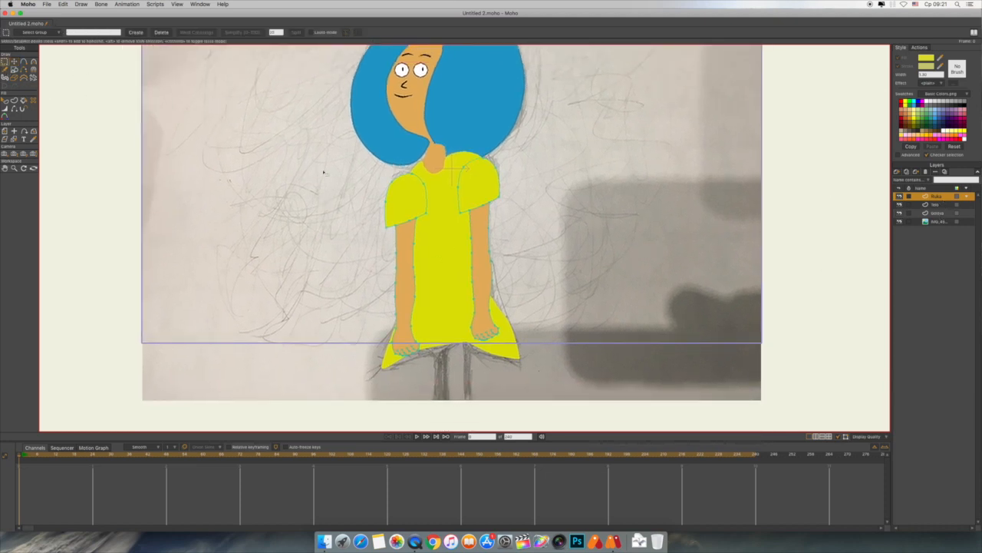
left_click_drag(323, 168, 437, 367)
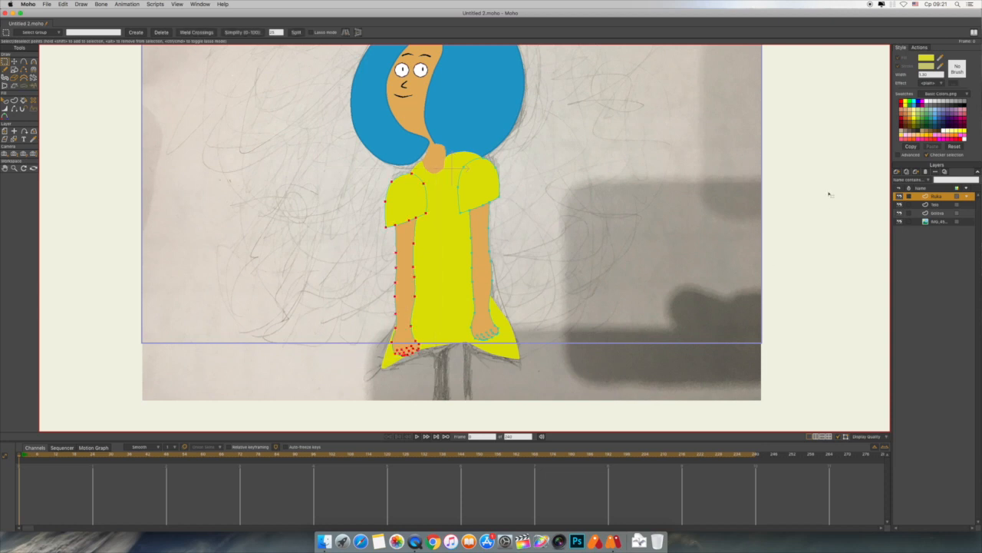
left_click(899, 173)
left_click(934, 204)
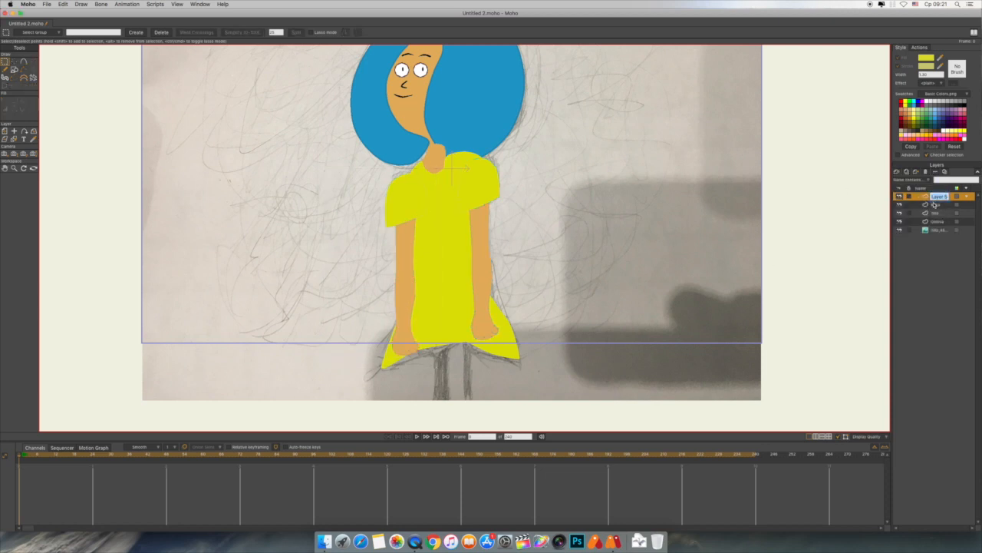
type("Ruka2")
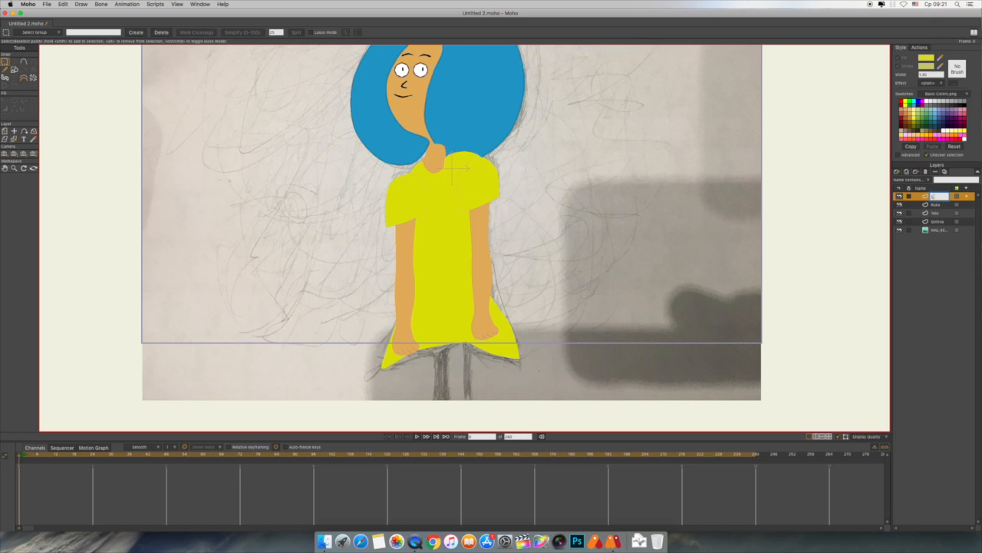
key("Return")
Delete the second arm from the Ruka layer, and place an arm copy on the Lruka layer at the opposite shoulder.
left_click(937, 205)
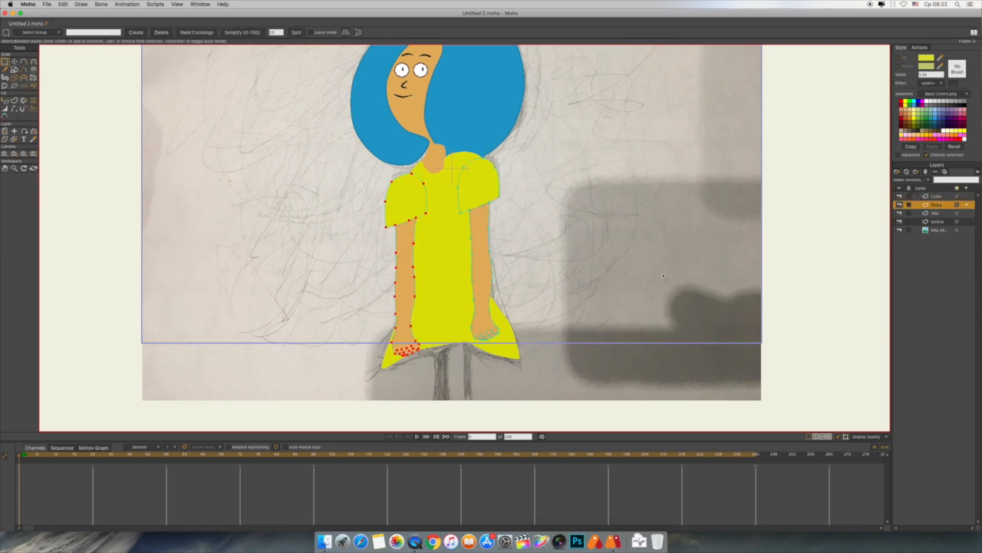
key("Delete")
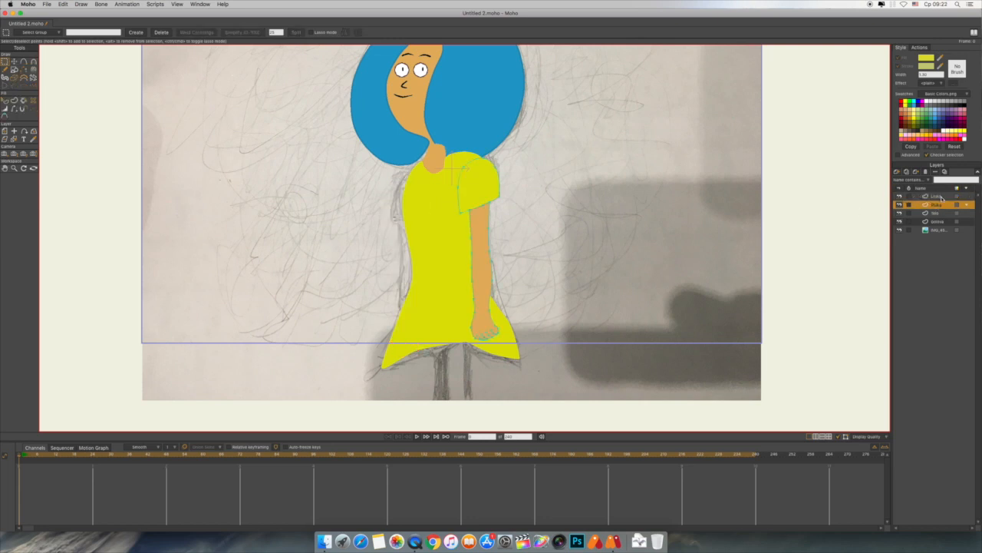
left_click(939, 197)
key("t")
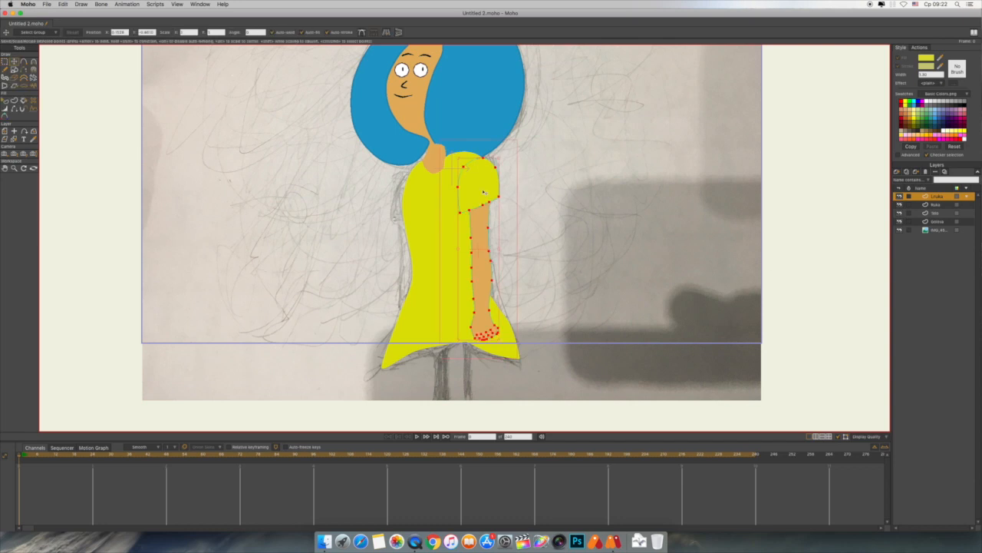
left_click_drag(484, 192, 415, 206)
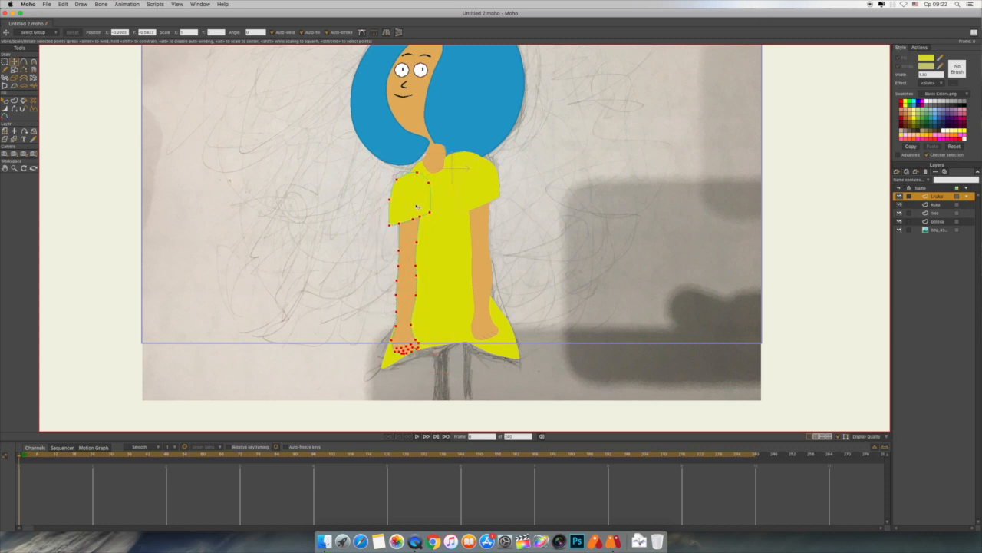
Reorder the layers so that Lruka sits directly below Telo and the head layer Golova is at the top.
left_click(937, 205)
left_click(943, 213)
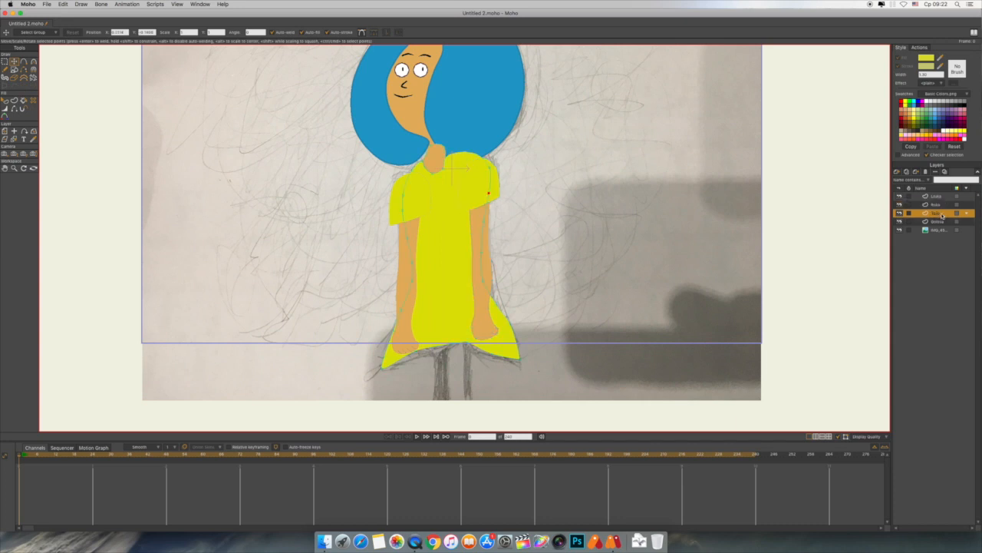
left_click_drag(941, 197, 933, 222)
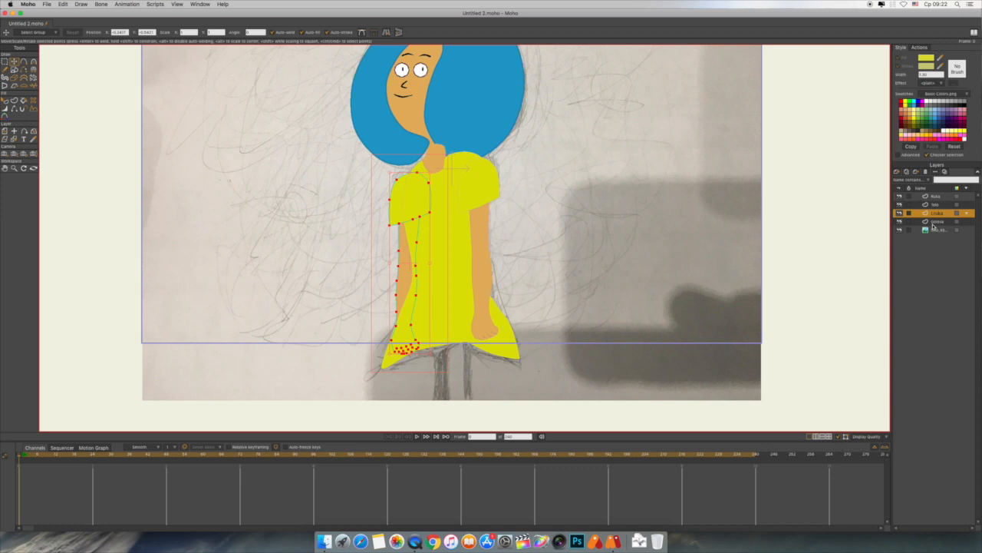
left_click(944, 204)
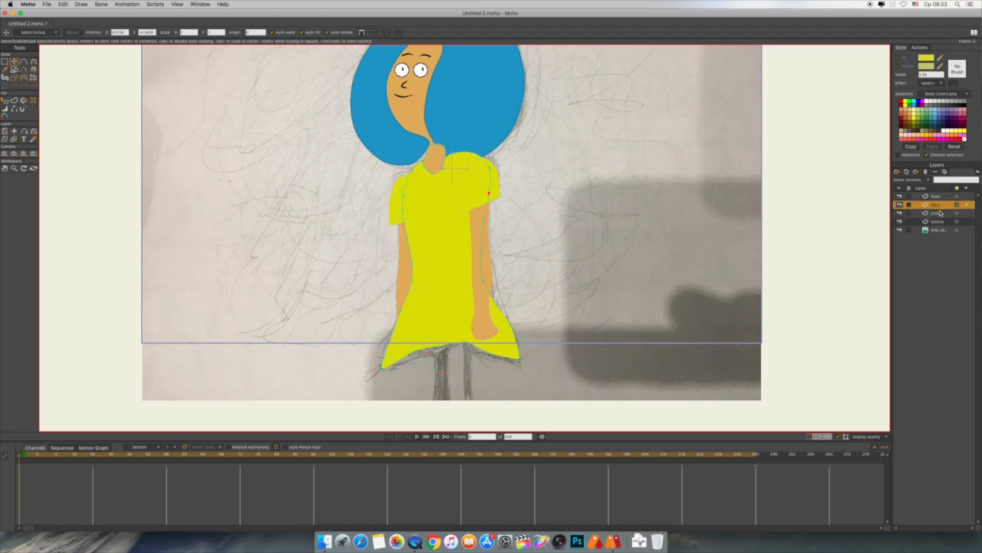
left_click_drag(943, 222, 943, 197)
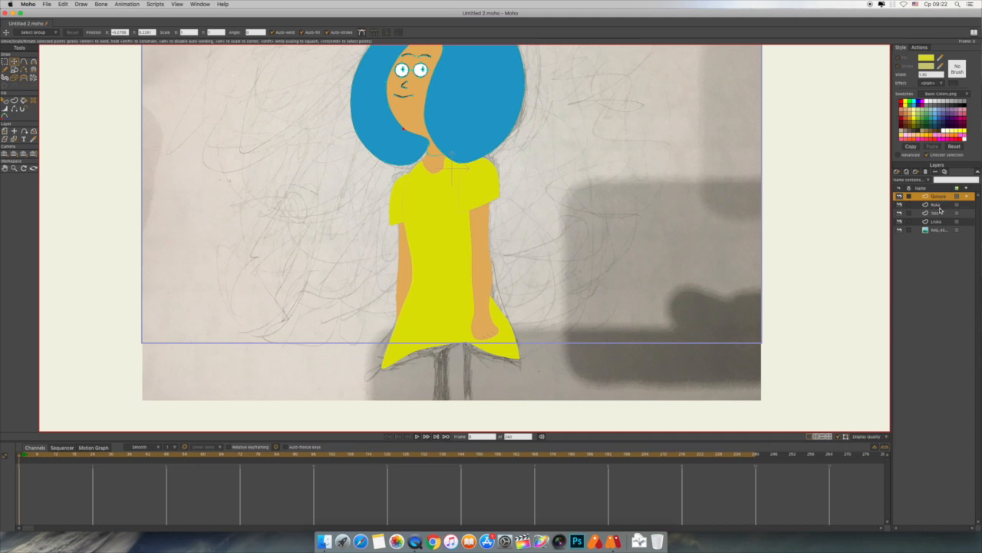
left_click(711, 263)
Create a new vector layer named Pnoga for the leg.
scroll(610, 278, "down", 5)
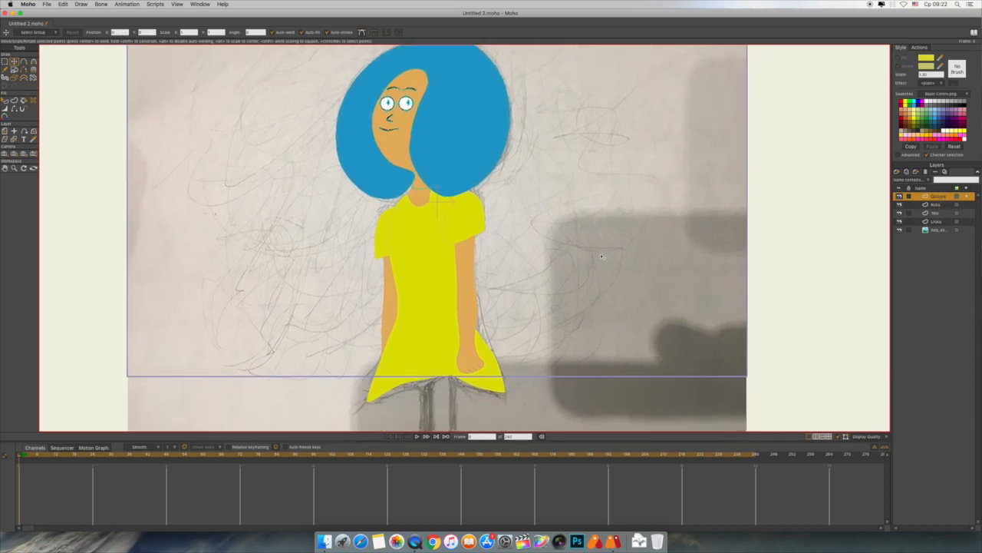
scroll(592, 296, "down", 5)
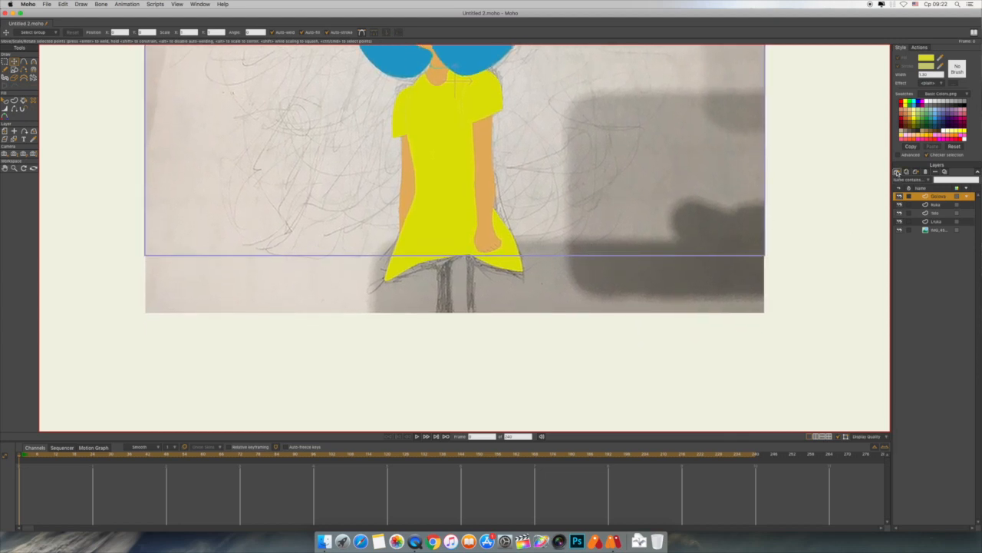
left_click(898, 172)
left_click(920, 189)
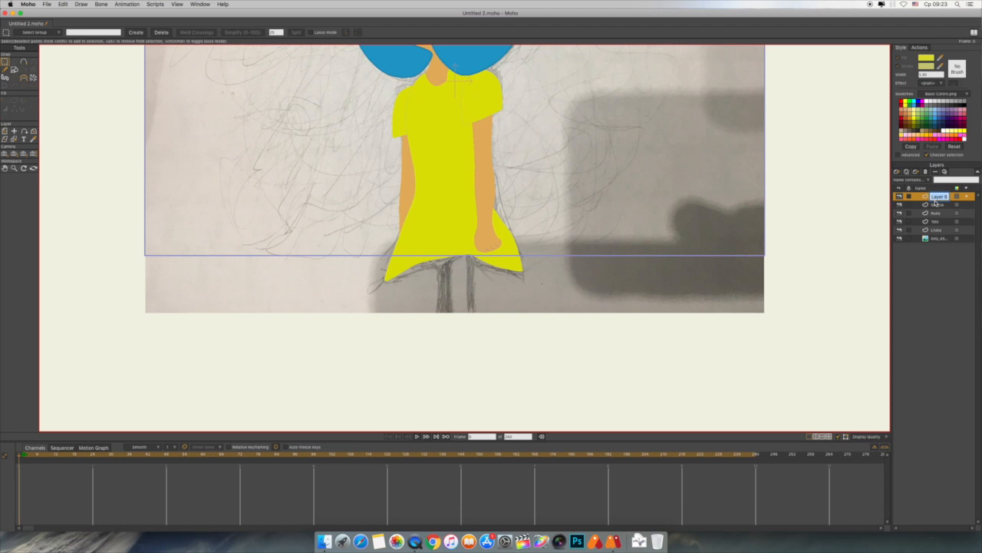
type("p")
key("Return")
Draw a closed leg-and-foot outline from inside the dress hem to below the sketch, and give it the arm's orange skin colour.
key("a")
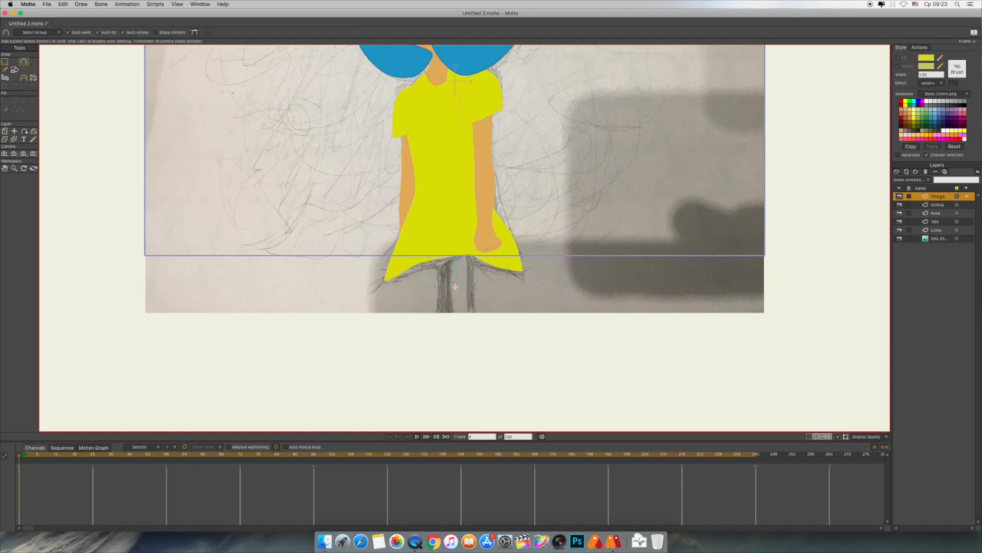
left_click_drag(456, 286, 483, 352)
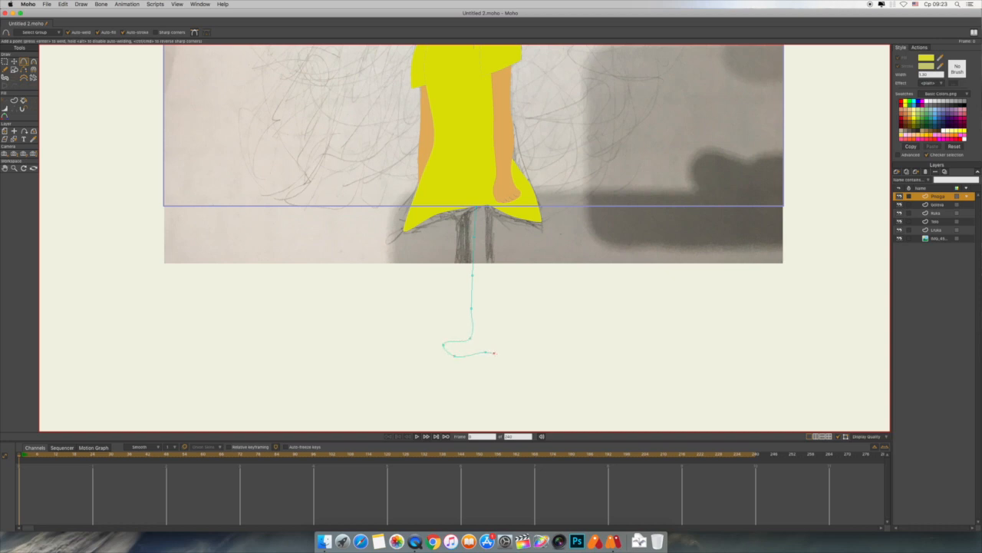
left_click_drag(497, 334, 494, 323)
left_click_drag(493, 242, 495, 232)
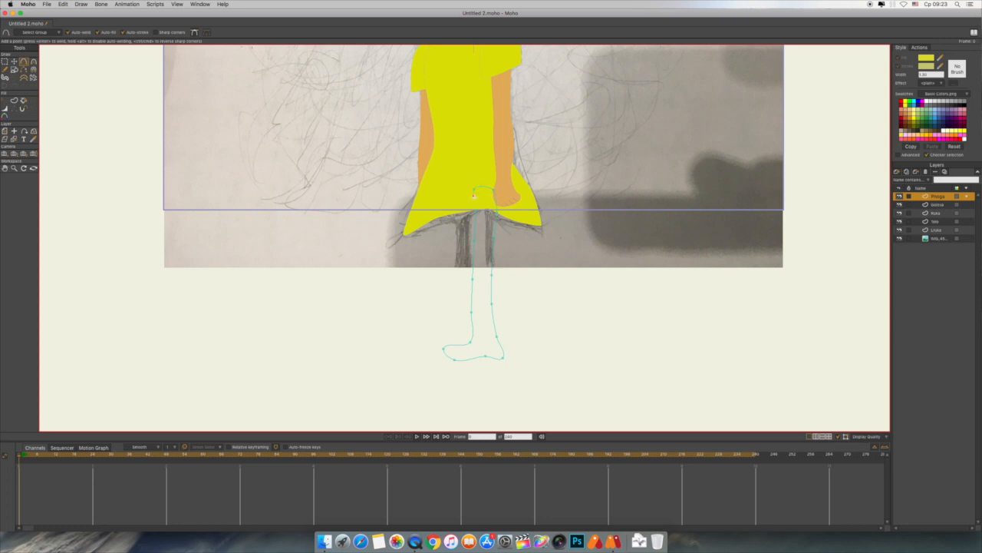
left_click_drag(473, 197, 476, 210)
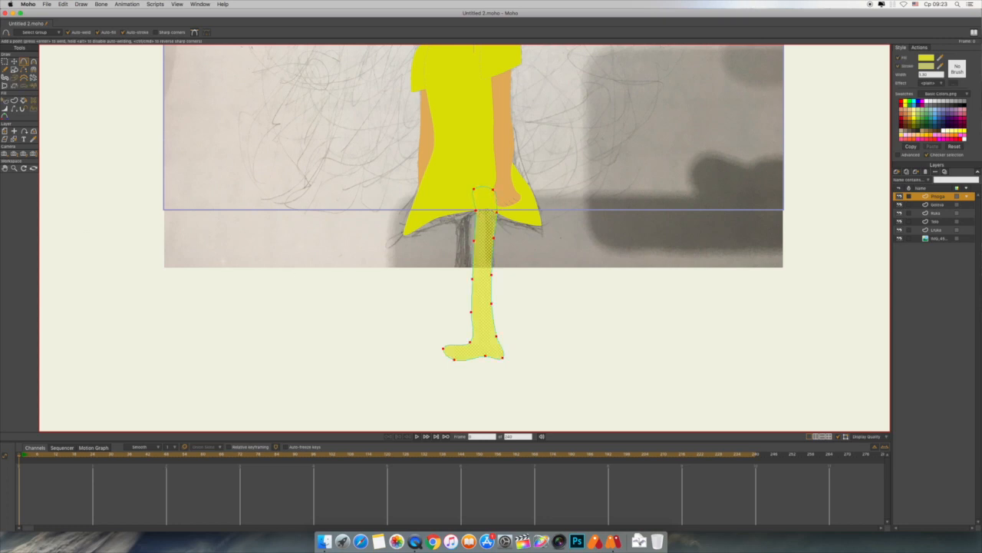
left_click(33, 140)
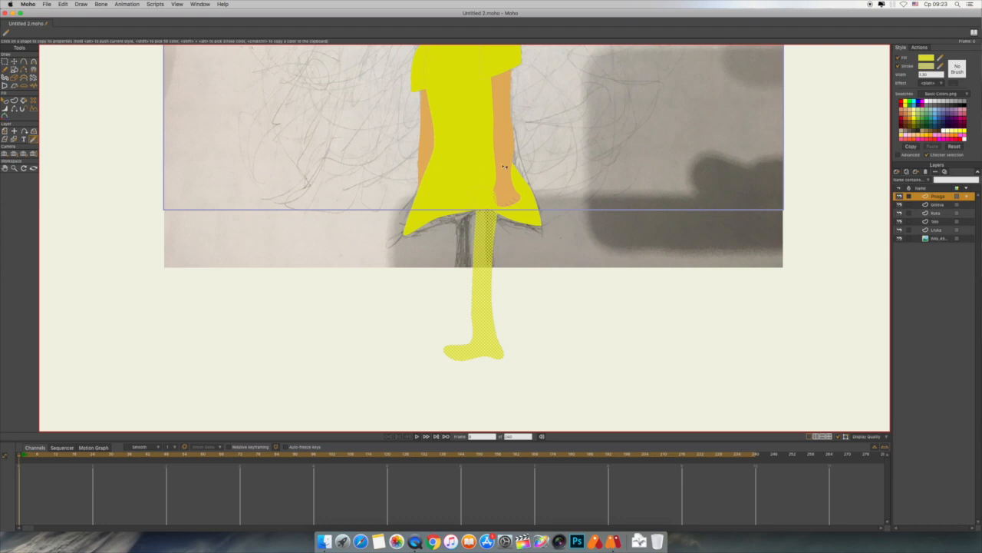
left_click(504, 166)
Widen the thigh by moving the leg's front points at and below the dress hem outward, and adjust the back edge.
key("t")
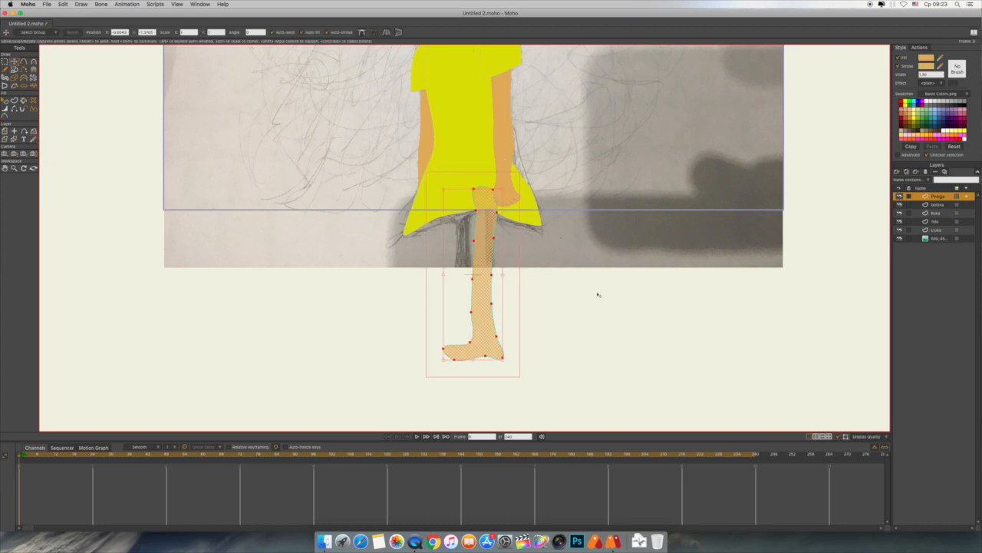
left_click_drag(642, 298, 607, 307)
key("super+equal")
left_click_drag(442, 238, 473, 199)
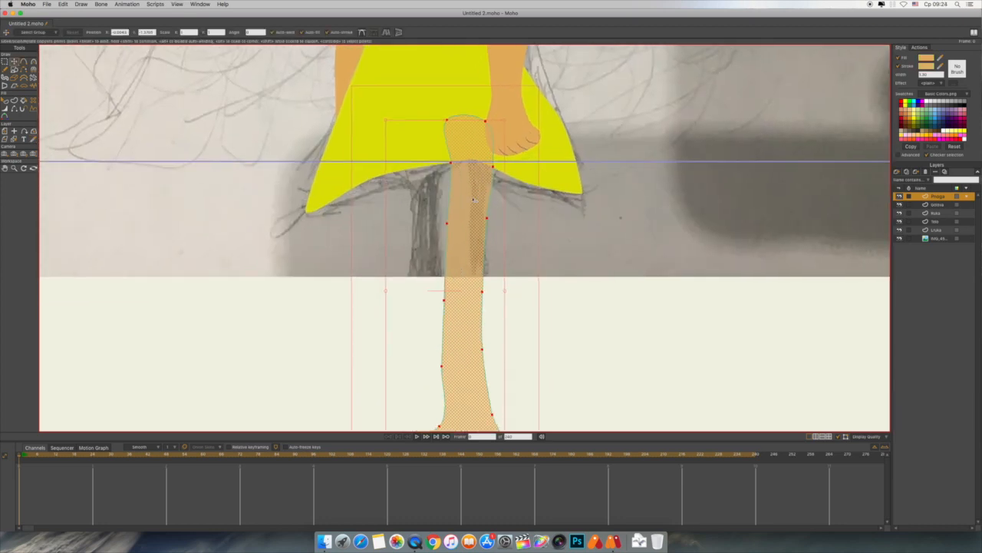
left_click(283, 312)
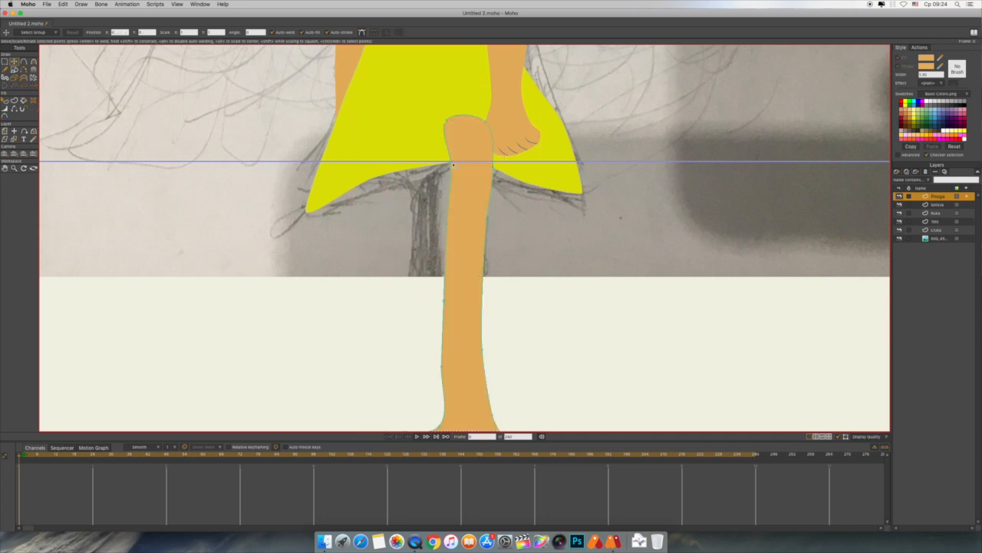
left_click_drag(451, 163, 440, 165)
left_click_drag(447, 225, 439, 225)
left_click(487, 217)
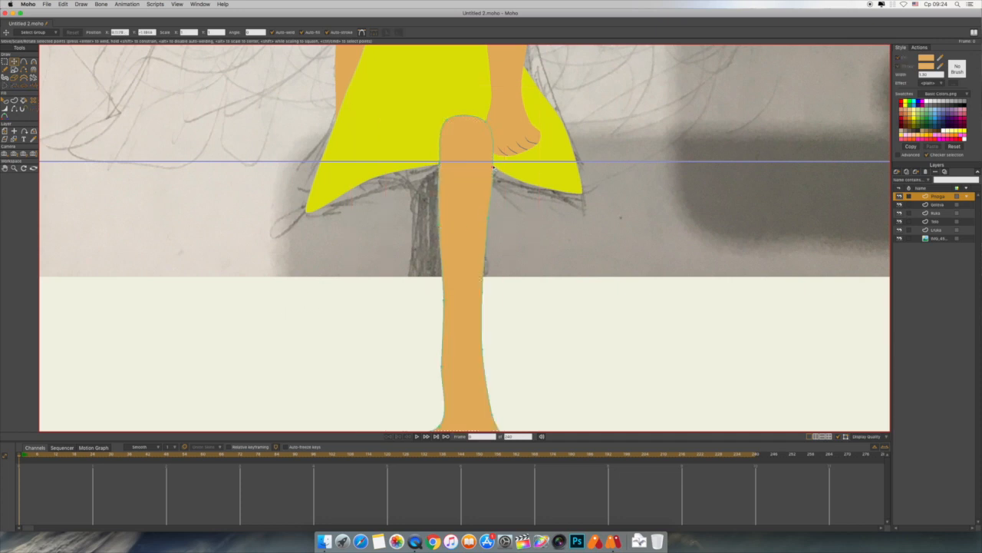
scroll(527, 264, "down", 3)
left_click_drag(442, 249, 444, 230)
left_click_drag(437, 167, 435, 173)
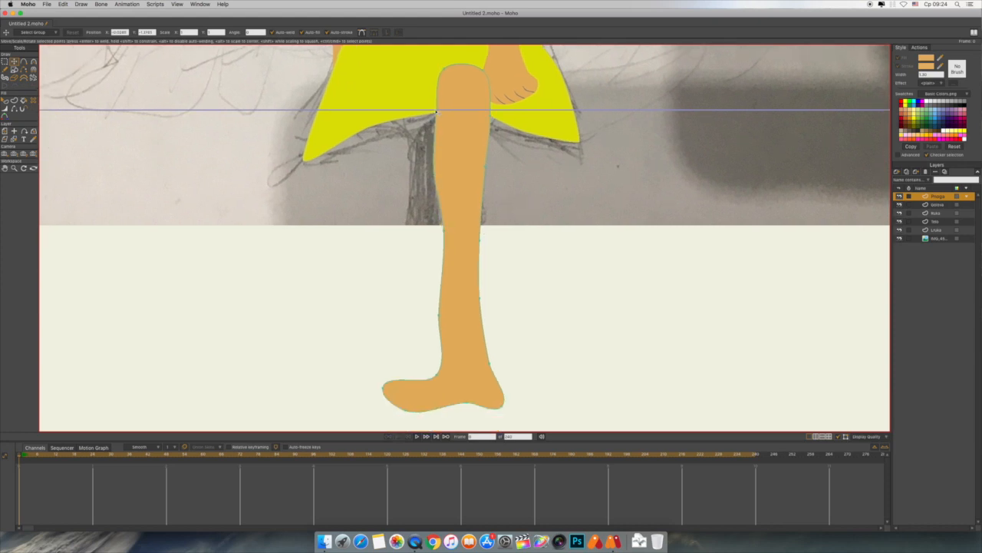
left_click_drag(436, 112, 433, 112)
left_click_drag(486, 166, 488, 167)
left_click(480, 232)
Slim the front of the shin by moving its middle point inward, adding a point above it, and evening out the spacing of both points.
left_click_drag(441, 316, 451, 310)
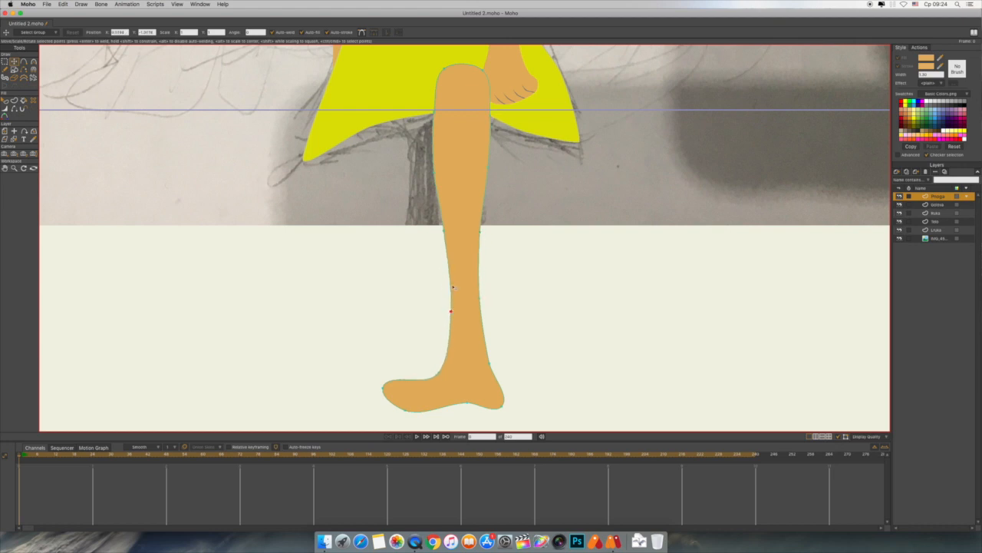
key("a")
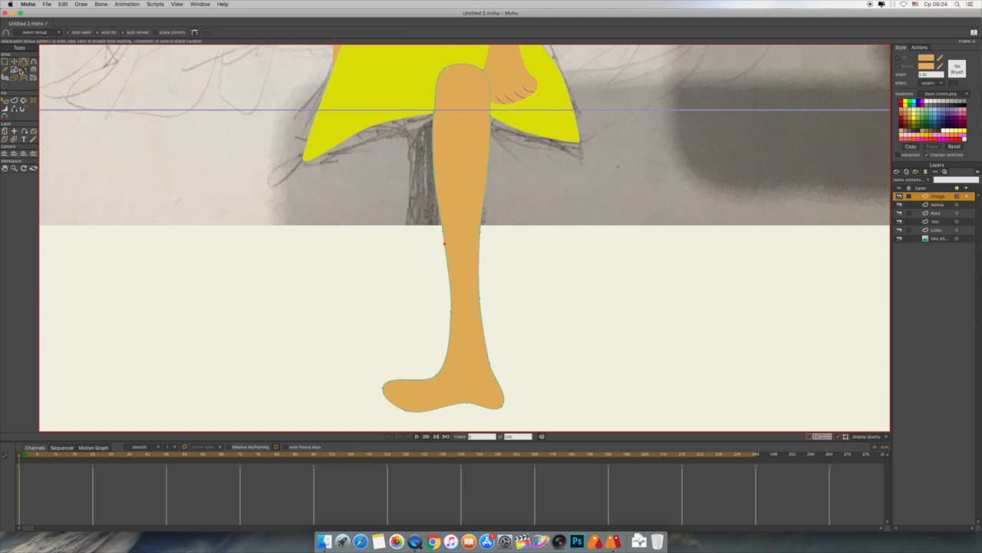
left_click(14, 61)
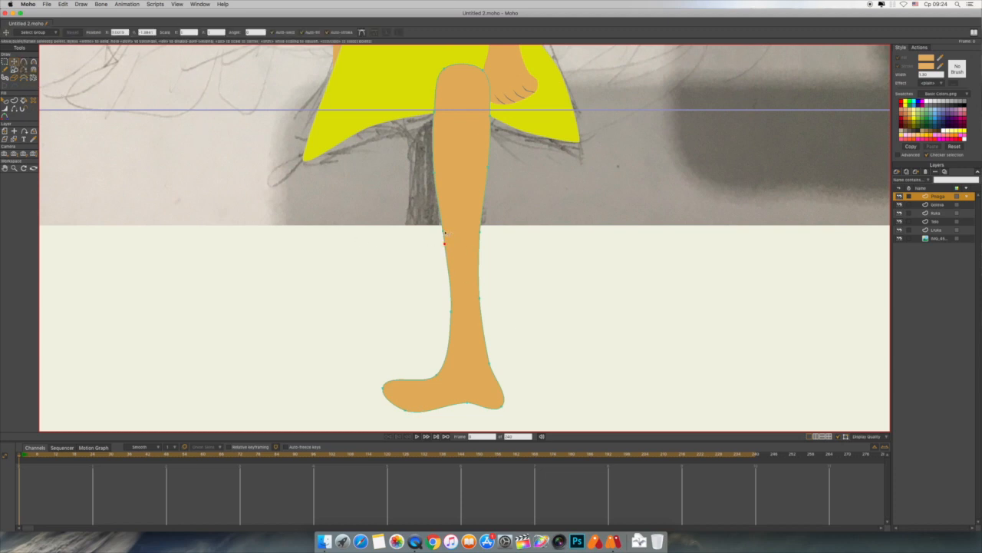
left_click_drag(445, 232, 445, 244)
left_click_drag(451, 311, 451, 301)
scroll(517, 377, "down", 3)
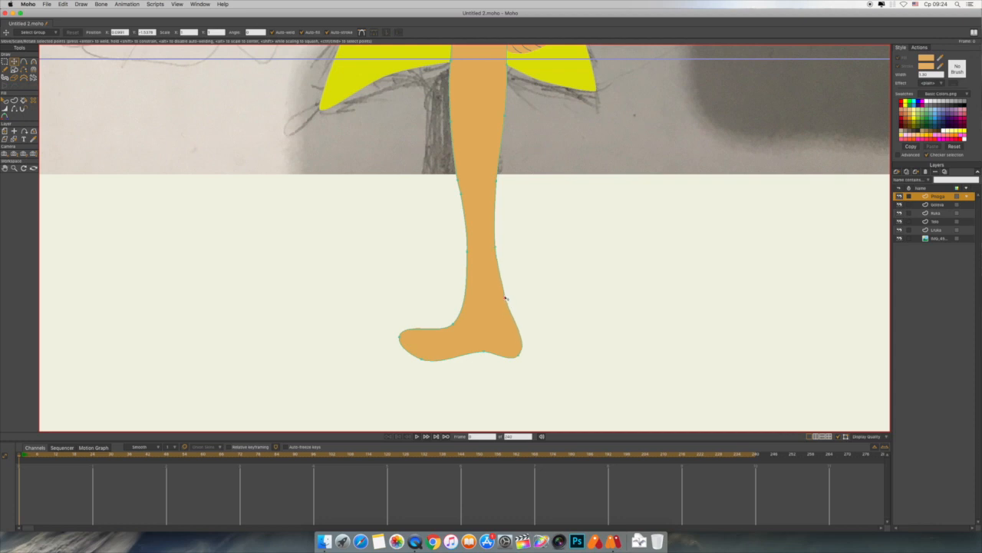
Reshape the foot by pulling the heel point up and inward, shortening the toe slightly, and checking the outline against the whole leg.
mouse_move(520, 353)
left_mouse_down()
mouse_move(526, 345)
mouse_move(514, 344)
left_mouse_up()
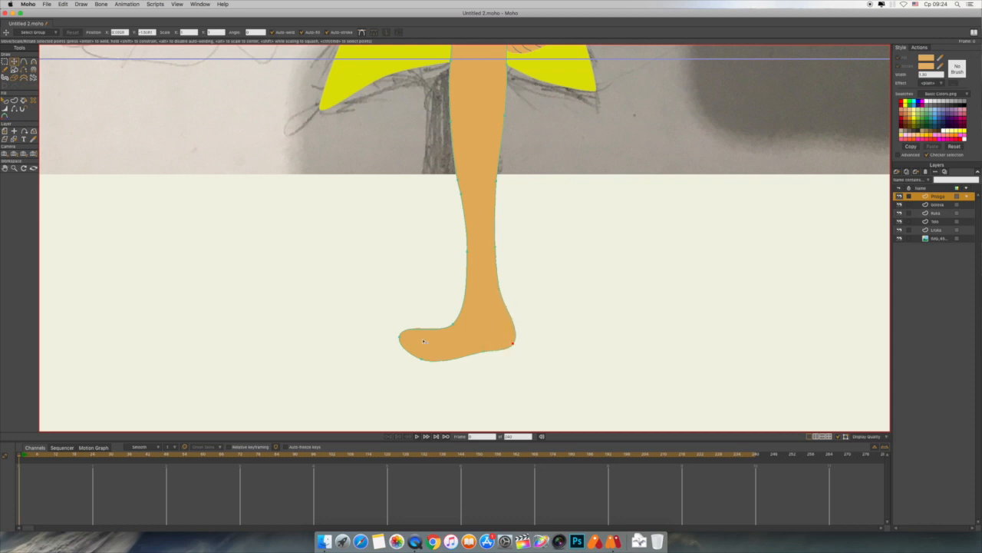
left_click_drag(399, 338, 402, 339)
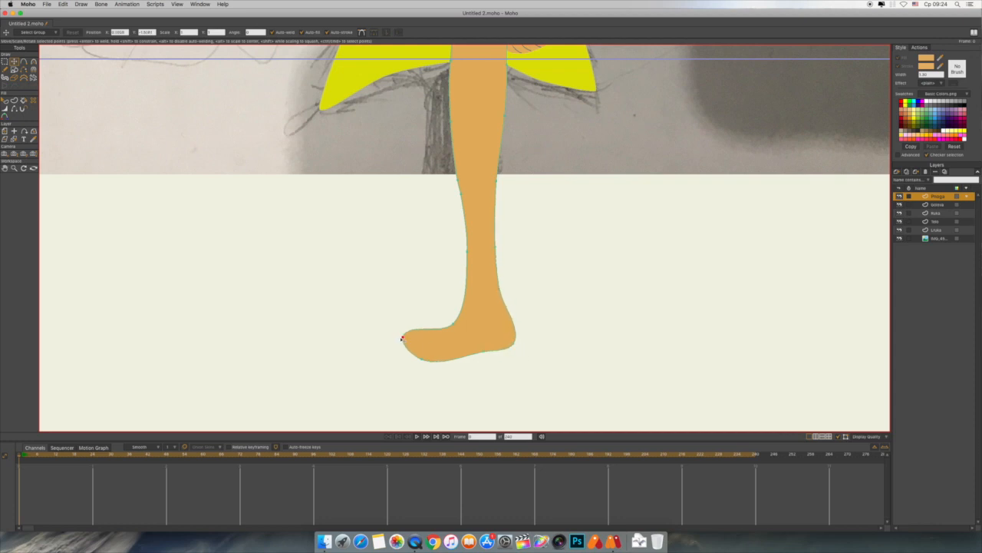
left_click(452, 327)
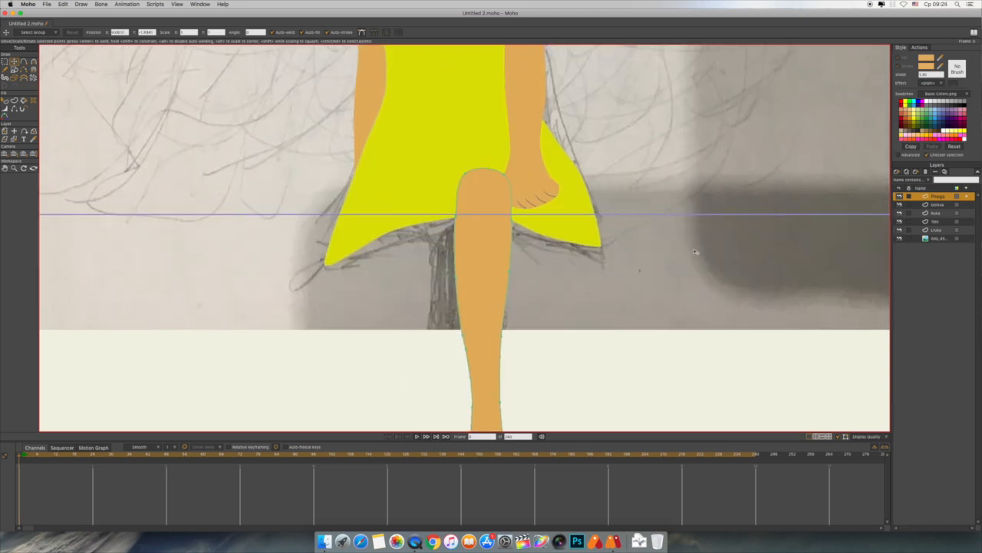
scroll(695, 251, "down", 5)
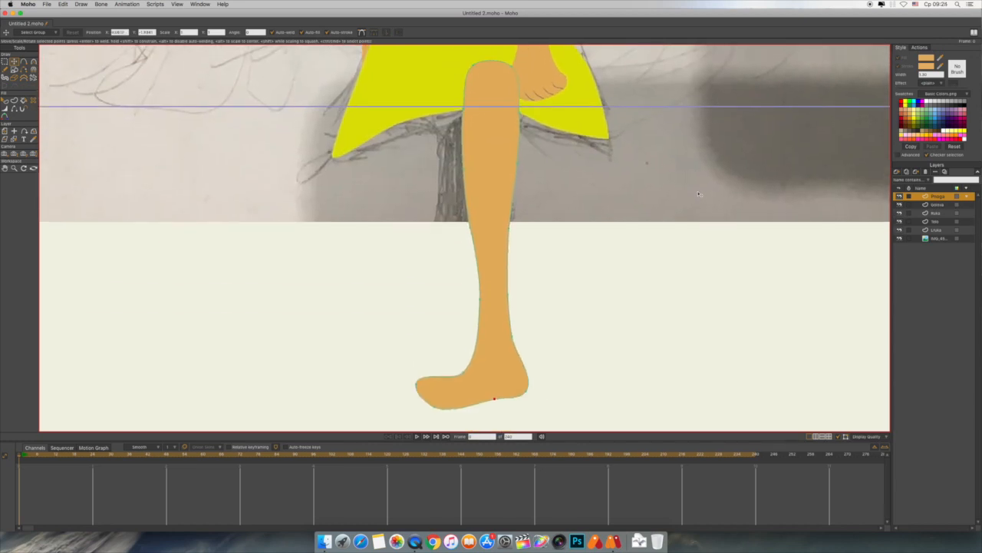
Draw a line across the leg just above the ankle, joining the front and back edges of the outline.
left_click(24, 61)
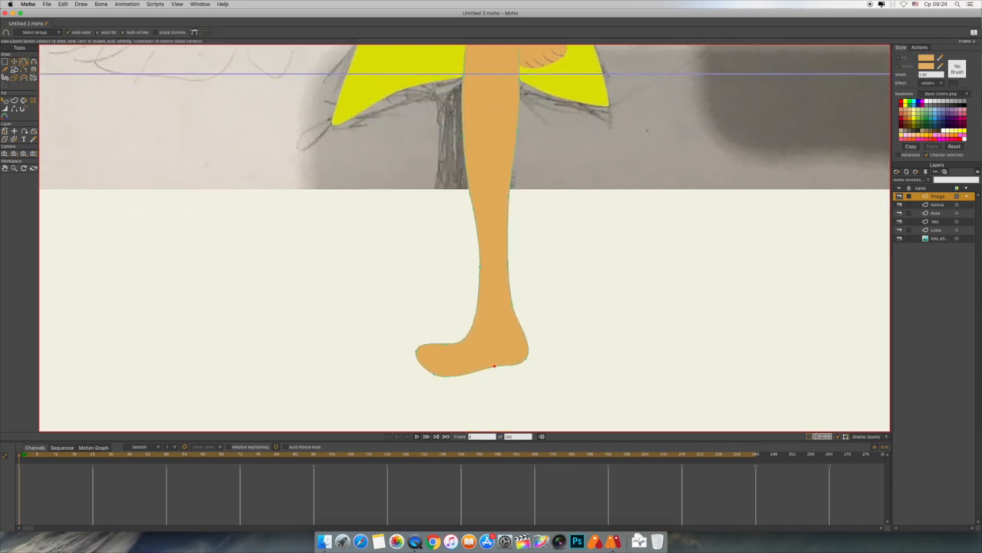
left_click_drag(478, 289, 508, 284)
left_click(14, 61)
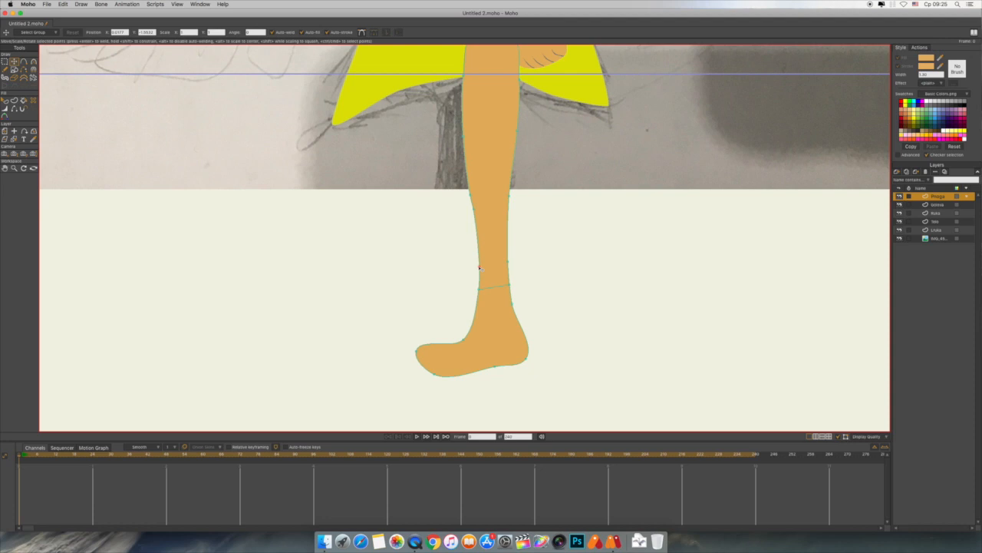
Choose a medium blue fill colour and fill the closed foot area below the ankle line as a sock.
left_click(24, 100)
left_click(928, 59)
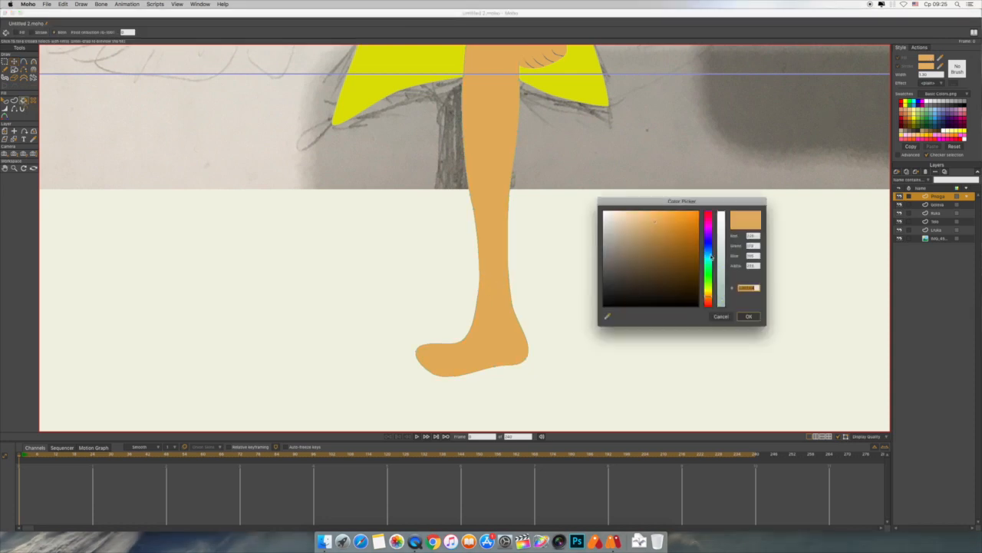
left_click(709, 250)
left_click(657, 234)
left_click(749, 316)
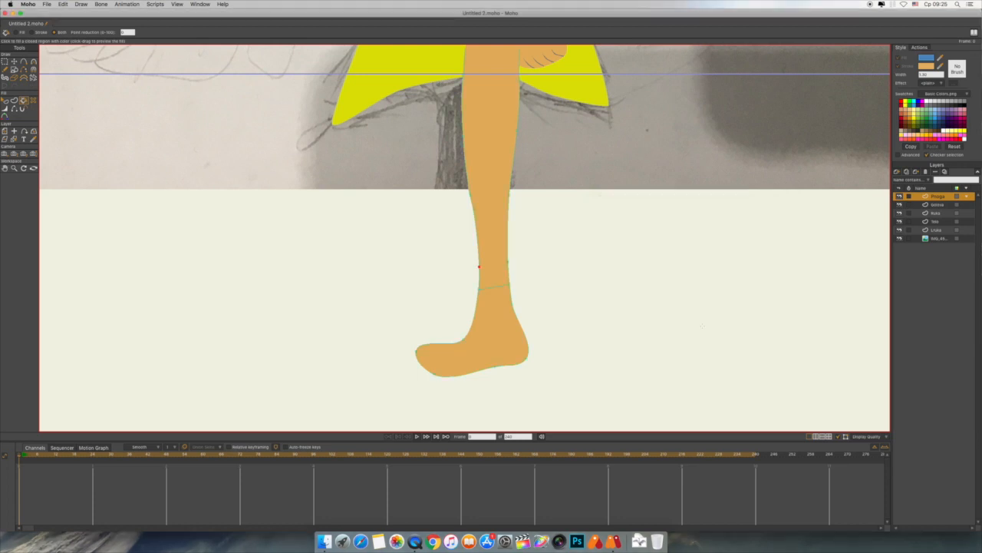
left_click(497, 341)
left_click(13, 61)
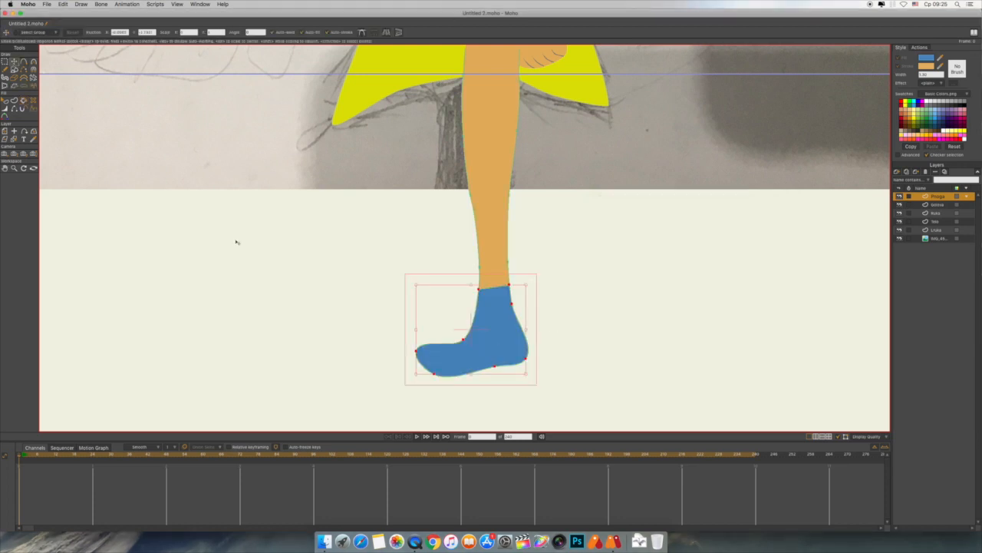
left_click(327, 278)
Create a new vector layer named Lnoga for the second leg.
left_click_drag(637, 245, 630, 303)
left_click_drag(706, 151, 690, 341)
mouse_move(677, 187)
left_mouse_down()
mouse_move(667, 317)
mouse_move(671, 191)
left_mouse_up()
scroll(670, 191, "down", 10)
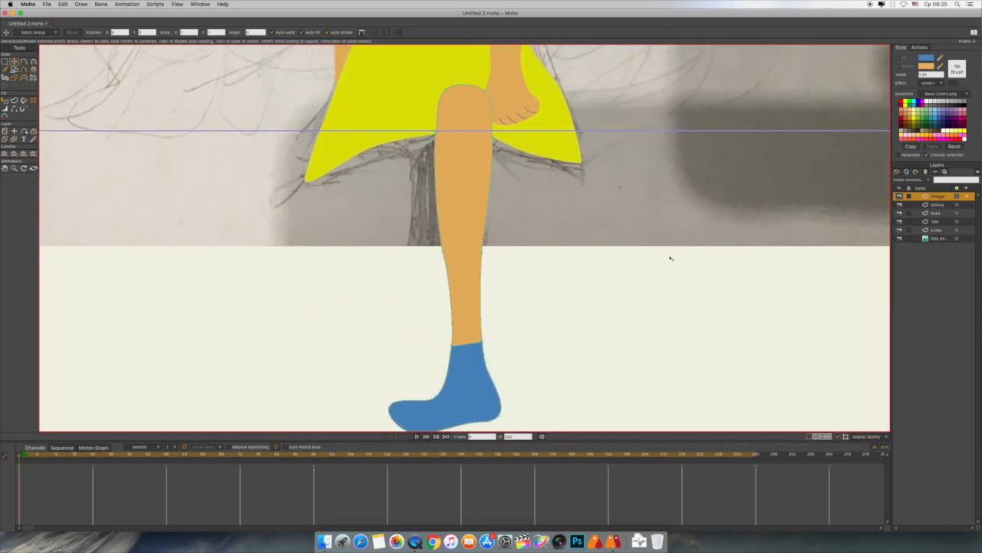
scroll(670, 258, "down", 10)
left_click_drag(669, 202, 663, 274)
left_click(897, 171)
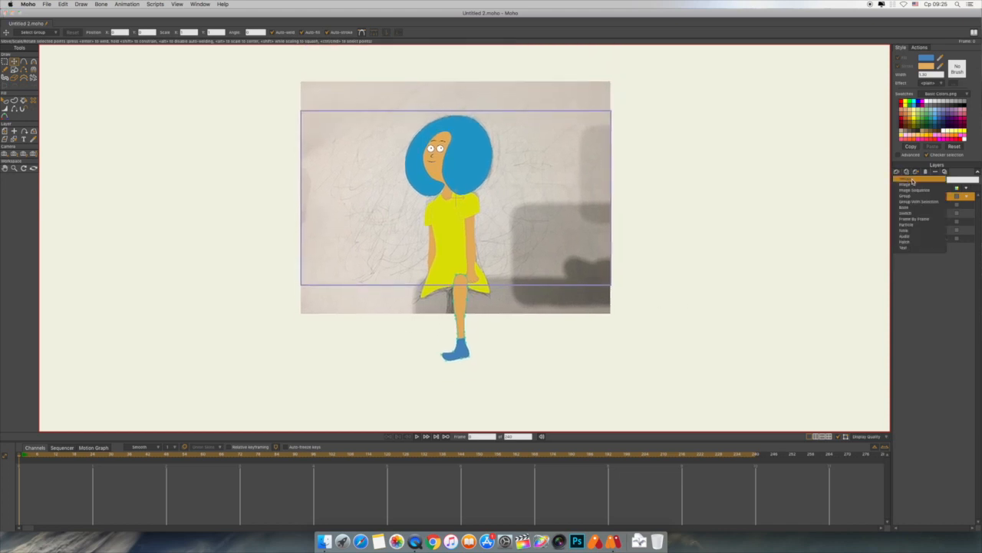
left_click(926, 196)
type("Lingua")
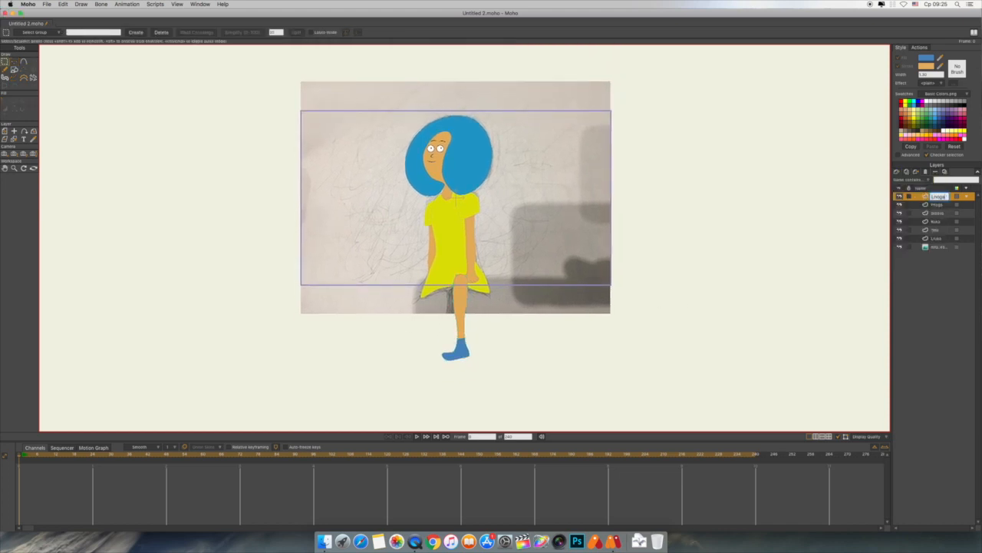
key("Return")
Copy the whole leg and sock from the Pnoga layer into Lnoga and shift the copy sideways toward the character's front.
left_click(938, 205)
left_click_drag(420, 261, 489, 401)
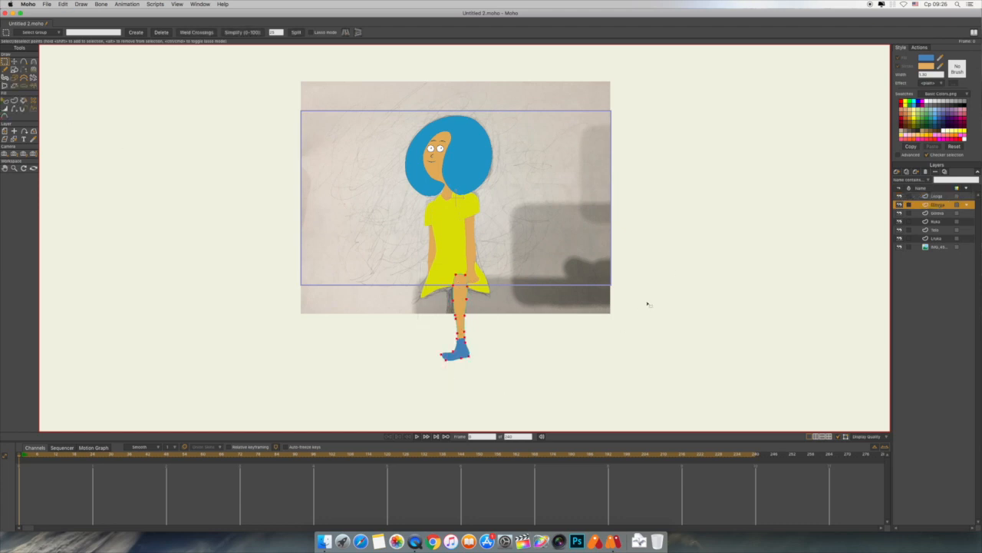
left_click(942, 197)
key("t")
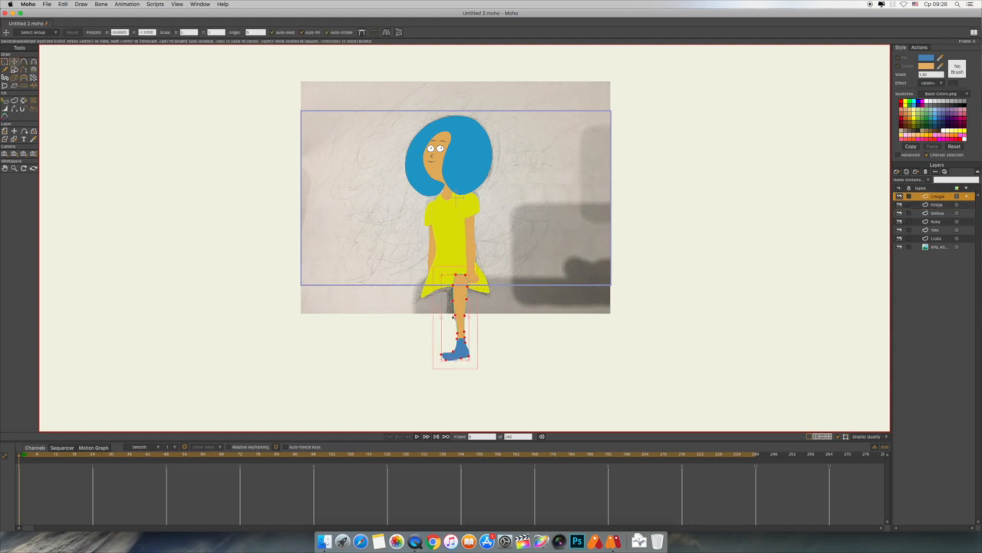
left_click_drag(466, 313, 446, 315)
left_click(529, 331)
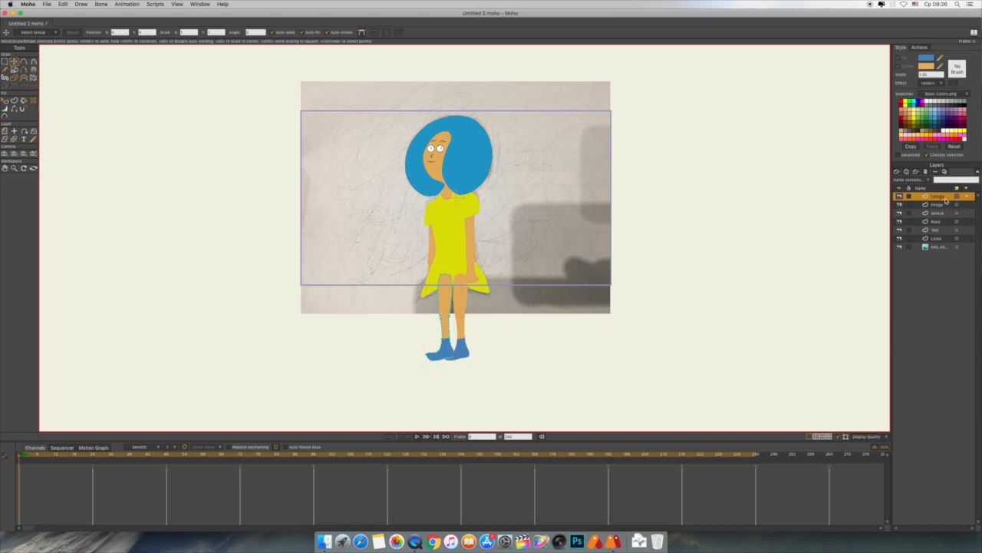
Place Lnoga beneath Pnoga, and move both leg layers together to directly below Telo and above Lruka.
left_click_drag(946, 199, 940, 210)
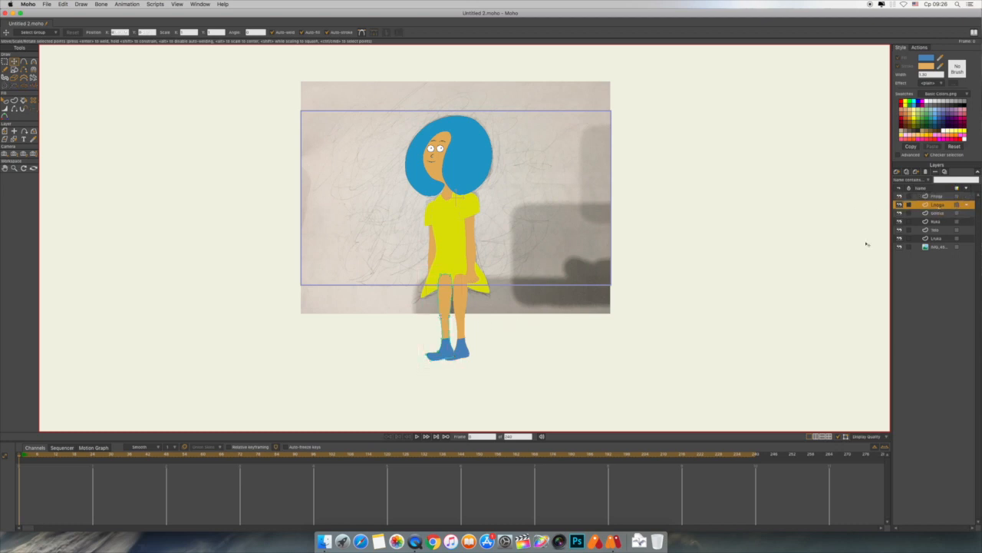
left_click(939, 196, "shift")
left_click_drag(940, 198, 941, 235)
left_click(213, 288)
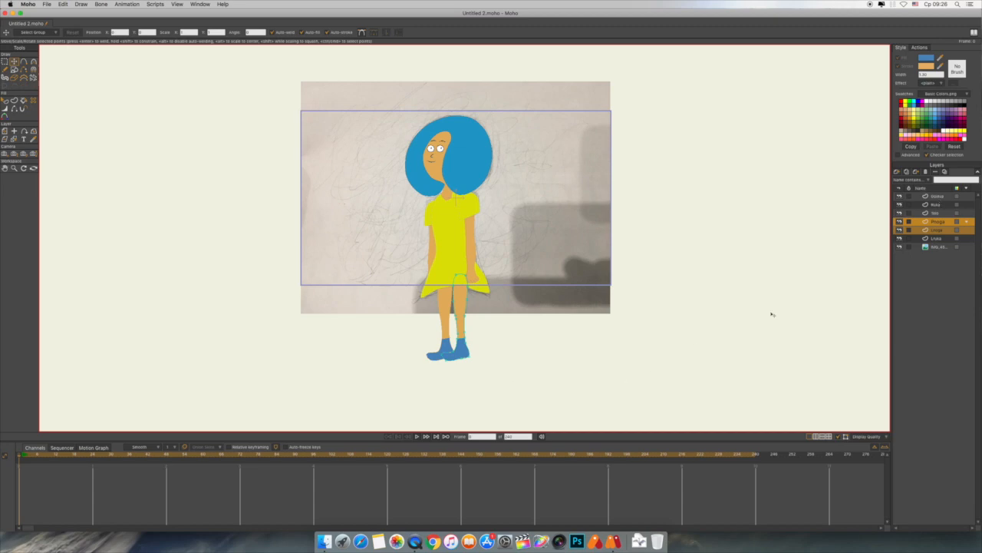
mouse_move(770, 313)
left_mouse_down()
mouse_move(732, 292)
mouse_move(757, 311)
left_mouse_up()
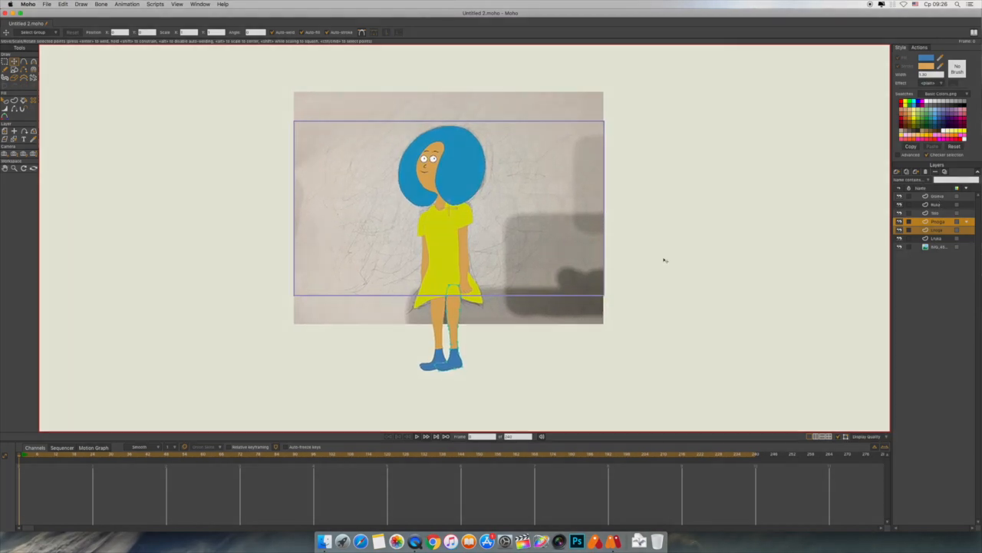